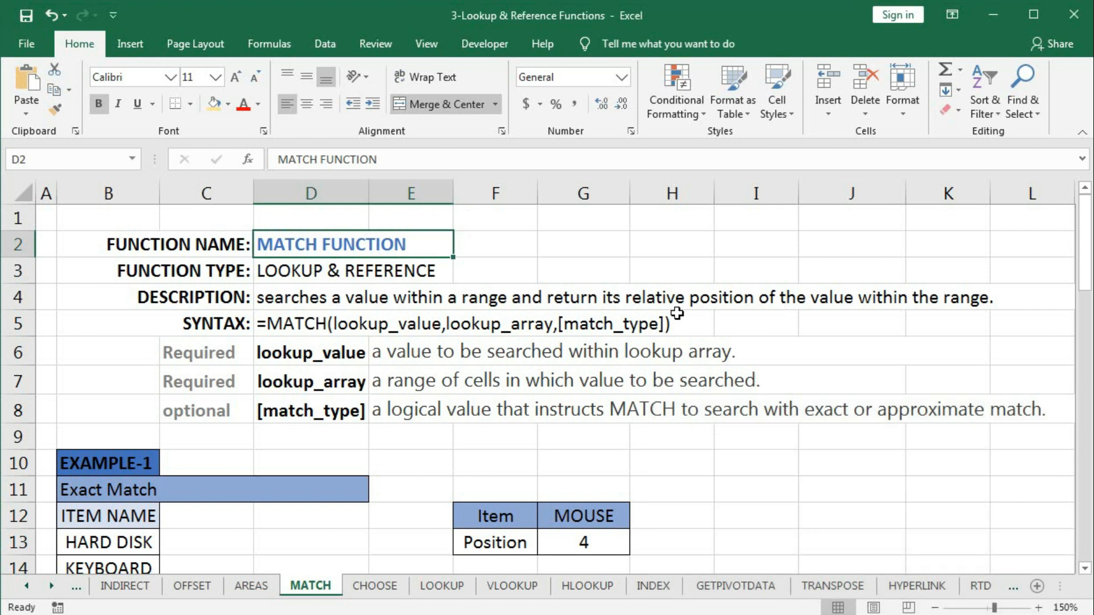
Examine the Exact Match example's item list, its MOUSE lookup cell and where that item sits in the list
{"action": "left_click", "coordinate": [515, 376]}
{"action": "scroll", "coordinate": [495, 376], "scroll_direction": "down", "scroll_amount": 2}
{"action": "left_click_drag", "start_coordinate": [117, 381], "coordinate": [110, 484]}
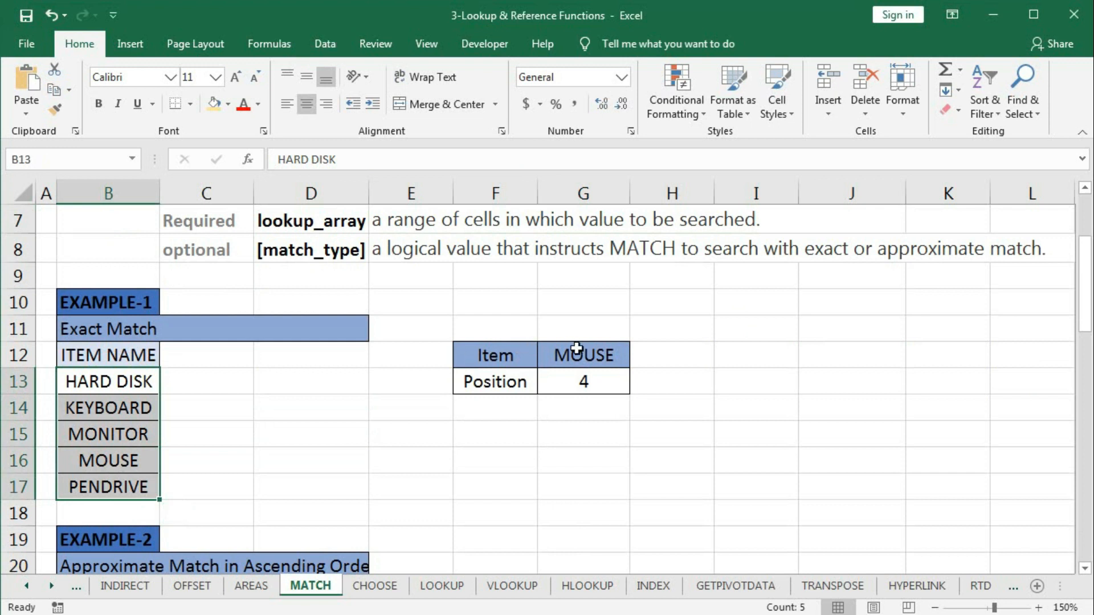
{"action": "left_click", "coordinate": [578, 354]}
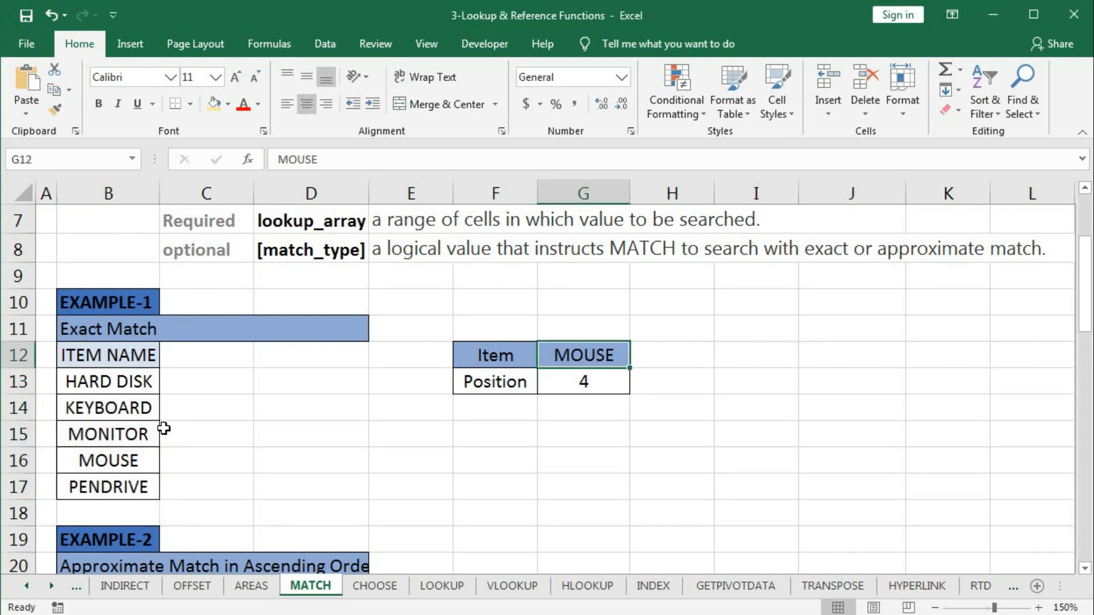
{"action": "left_click", "coordinate": [114, 387]}
{"action": "left_click", "coordinate": [111, 408]}
{"action": "left_click", "coordinate": [108, 434]}
{"action": "left_click", "coordinate": [108, 460]}
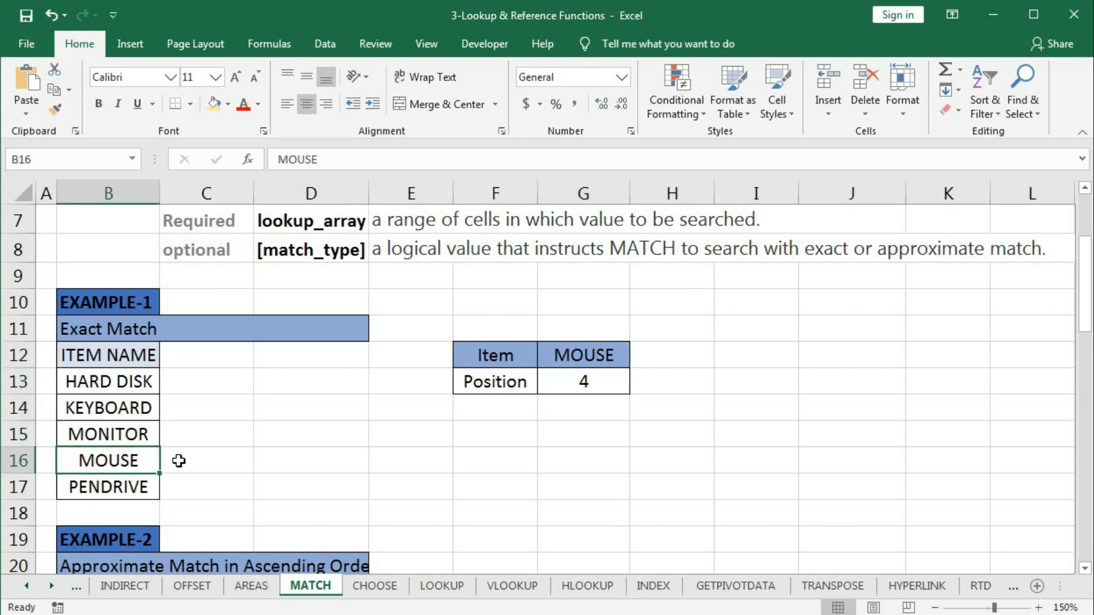
{"action": "scroll", "coordinate": [178, 460], "scroll_direction": "up", "scroll_amount": 2}
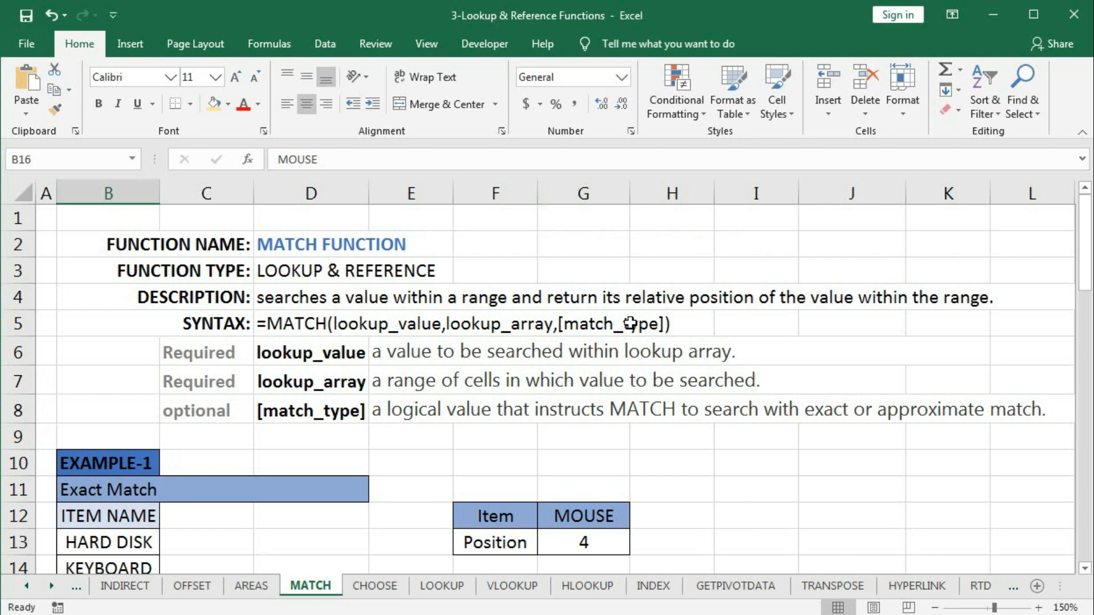
Review the lookup_value, lookup_array and [match_type] argument descriptions, and look over all the MATCH examples on the sheet
{"action": "left_click", "coordinate": [306, 354]}
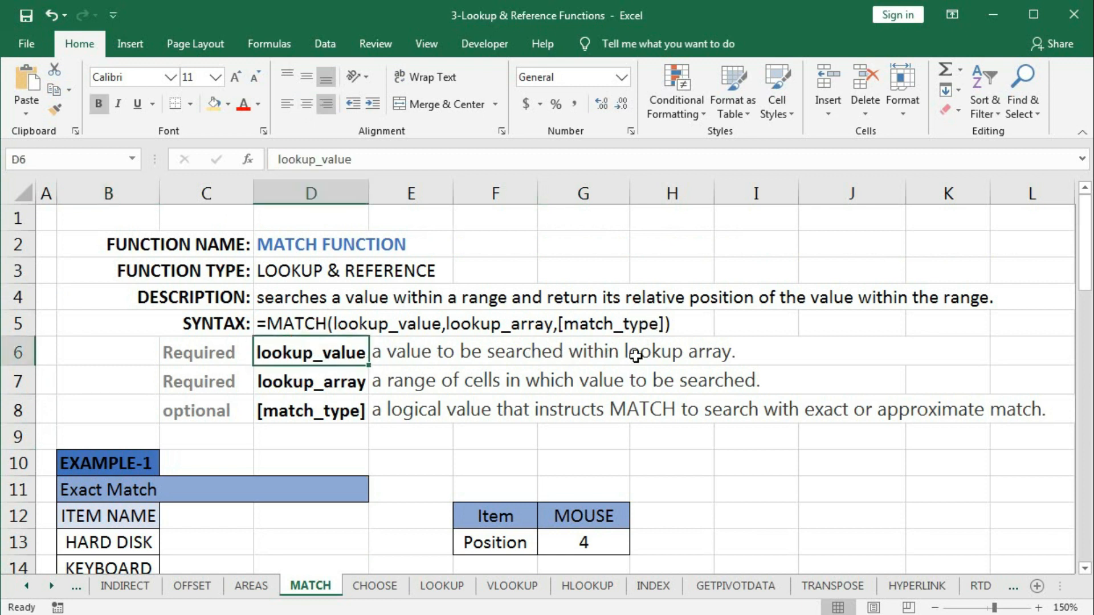
{"action": "scroll", "coordinate": [525, 357], "scroll_direction": "down", "scroll_amount": 1}
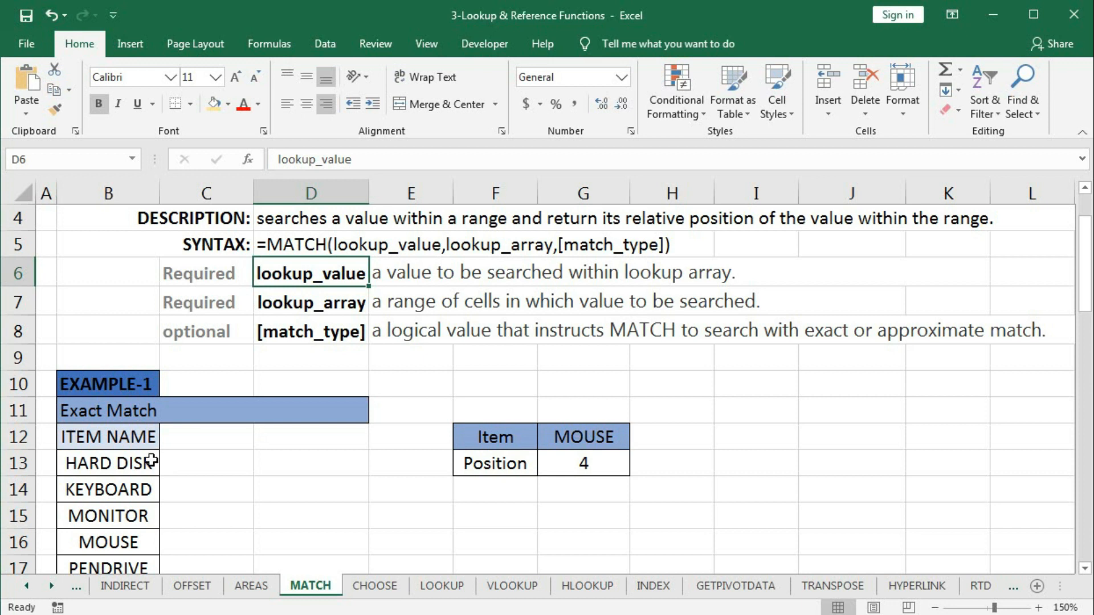
{"action": "left_click", "coordinate": [290, 308]}
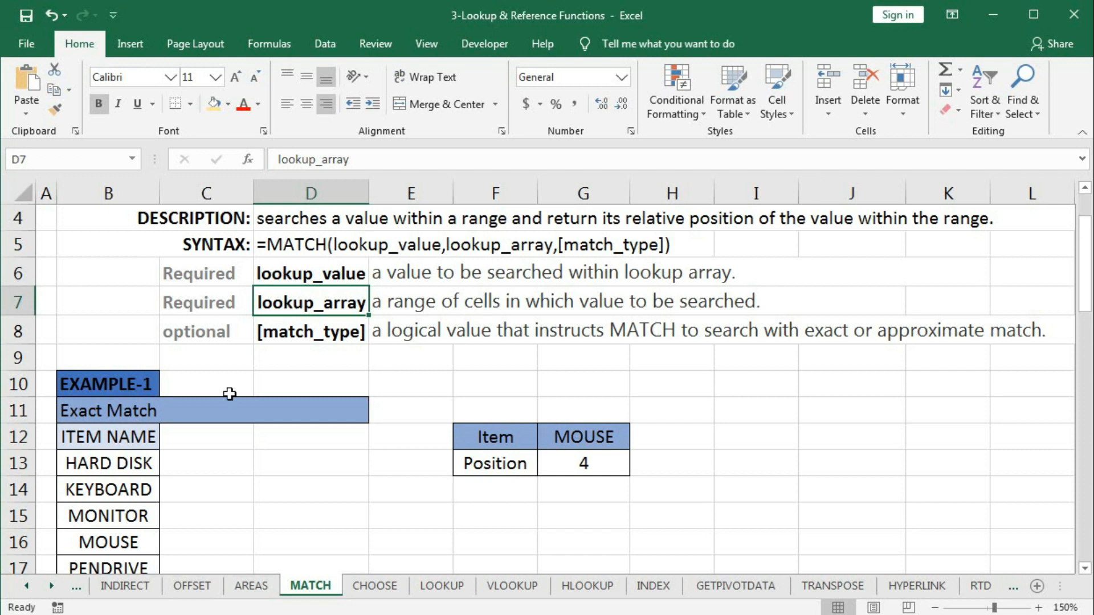
{"action": "left_click_drag", "start_coordinate": [131, 470], "coordinate": [119, 556]}
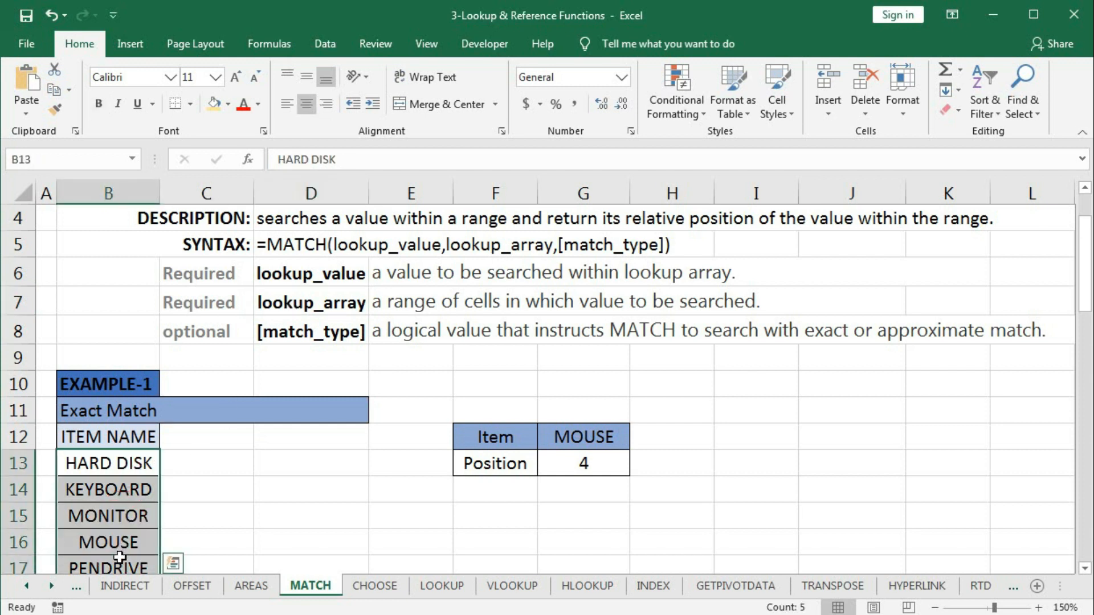
{"action": "left_click", "coordinate": [295, 332]}
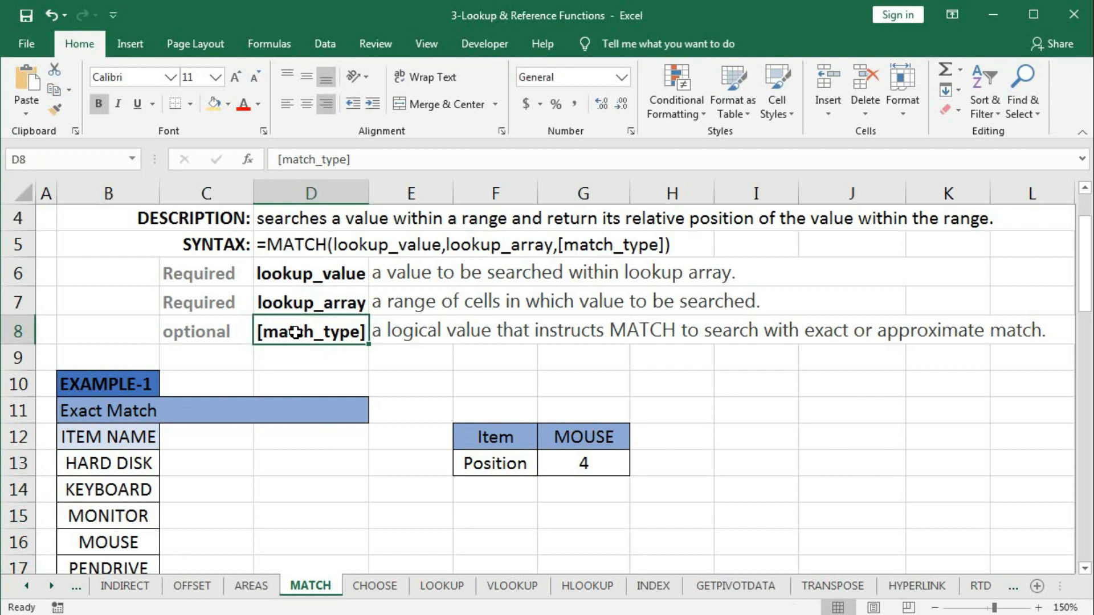
{"action": "scroll", "coordinate": [294, 332], "scroll_direction": "up", "scroll_amount": 1}
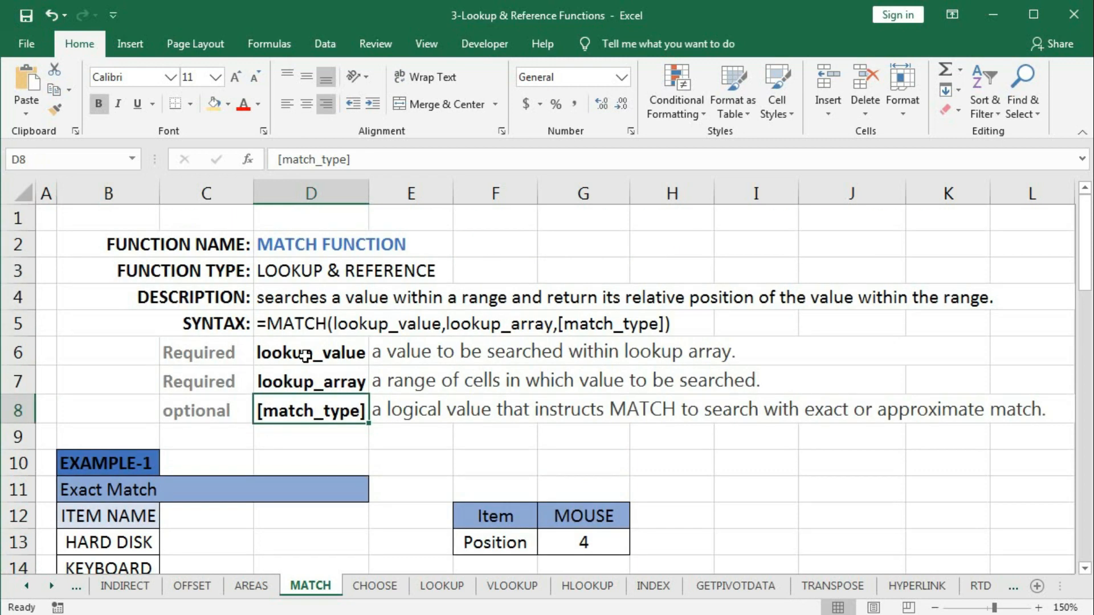
{"action": "scroll", "coordinate": [305, 356], "scroll_direction": "down", "scroll_amount": 11}
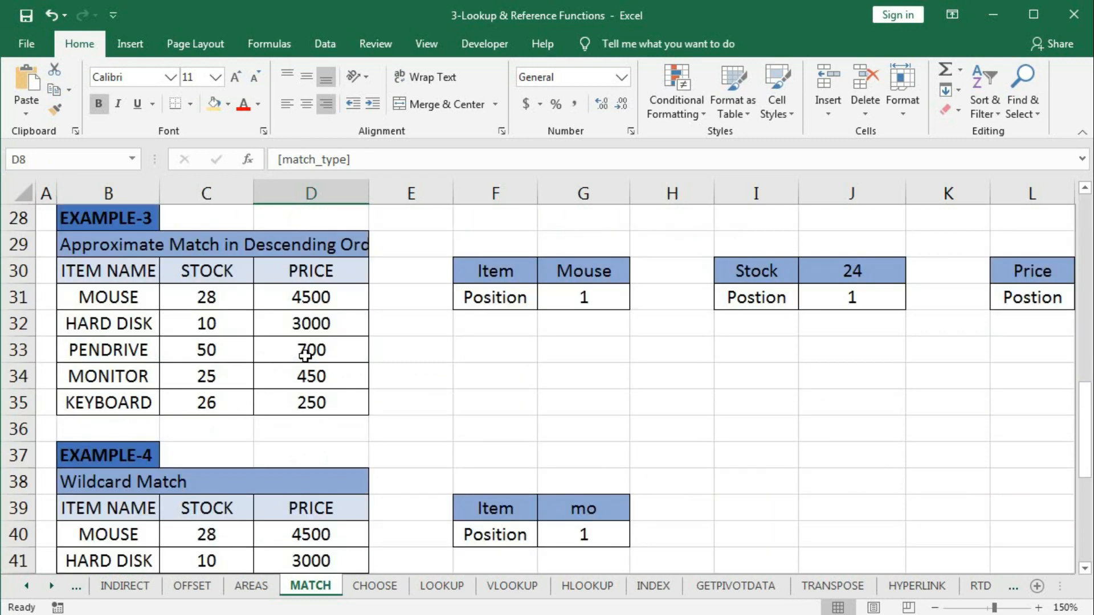
{"action": "scroll", "coordinate": [306, 356], "scroll_direction": "down", "scroll_amount": 3}
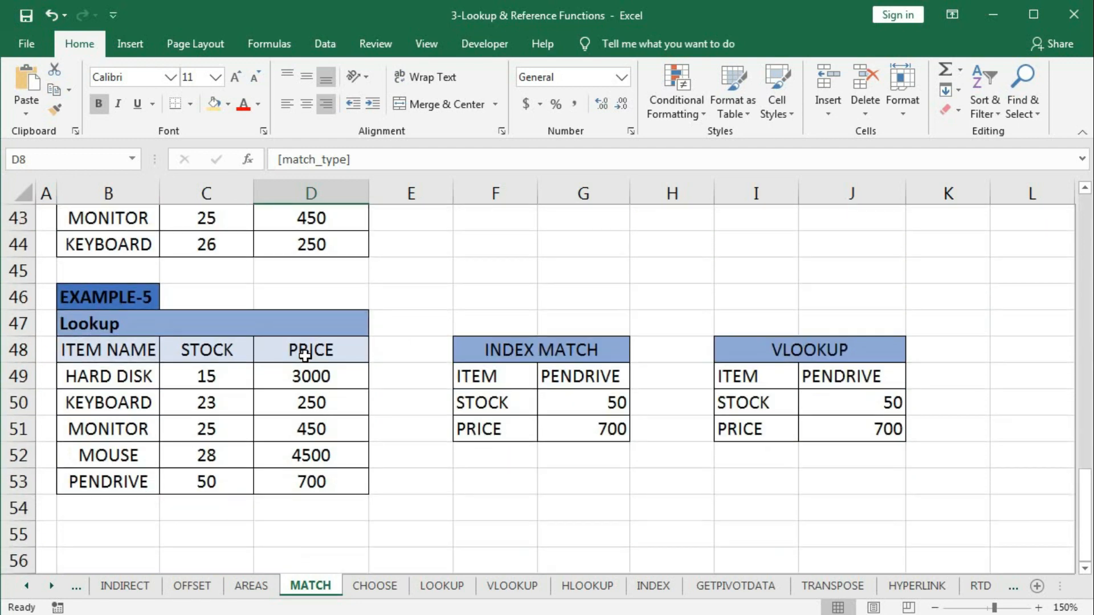
{"action": "scroll", "coordinate": [306, 356], "scroll_direction": "up", "scroll_amount": 14}
Clear the Position result in cell G13 of Example-1
{"action": "scroll", "coordinate": [306, 356], "scroll_direction": "down", "scroll_amount": 2}
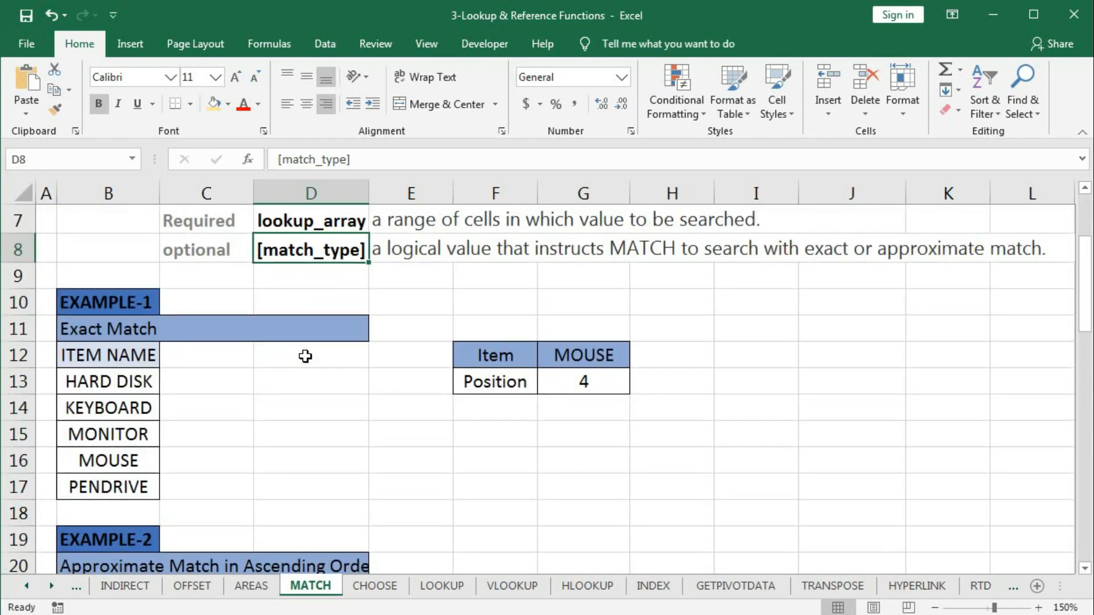
{"action": "left_click", "coordinate": [547, 379]}
{"action": "key", "text": "Delete"}
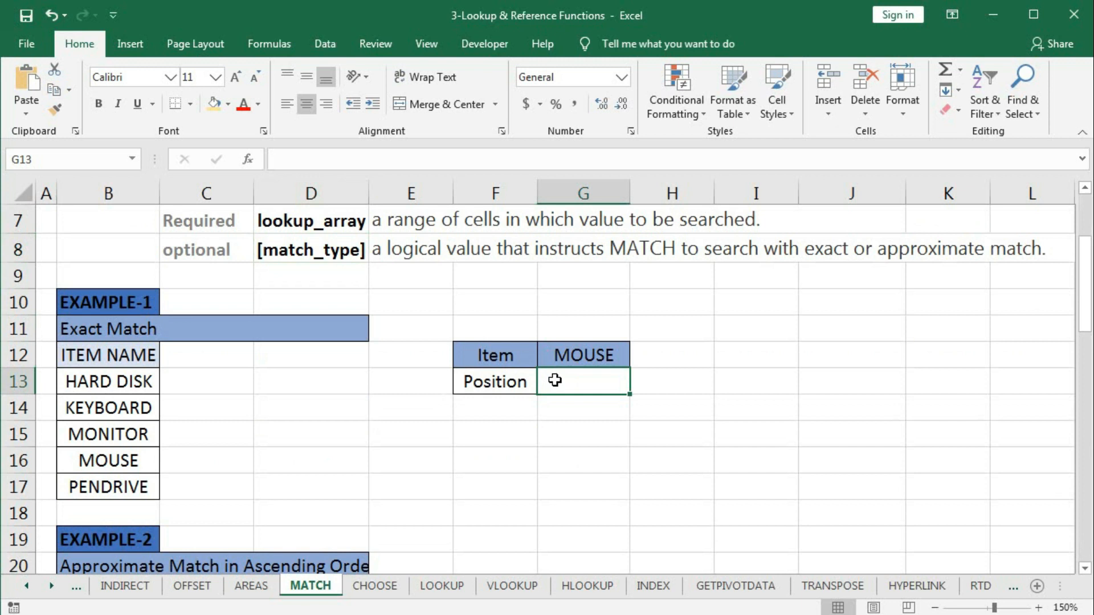
Enter the exact-match formula =MATCH(G12,B13:B17,0) in Example-1's Position cell G13
{"action": "left_click", "coordinate": [593, 357]}
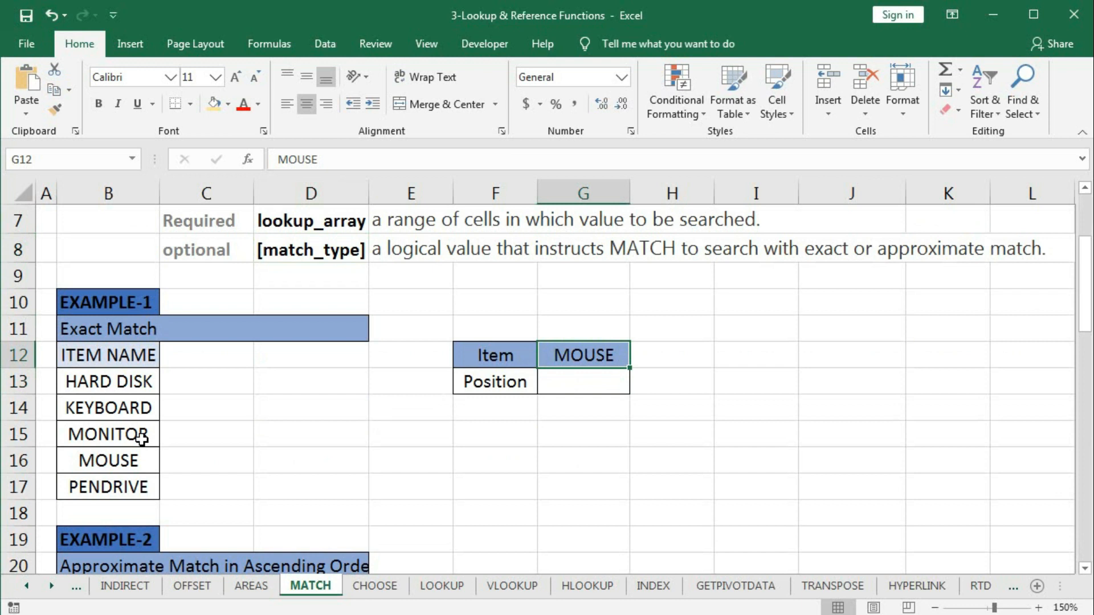
{"action": "left_click", "coordinate": [601, 389]}
{"action": "type", "text": "="}
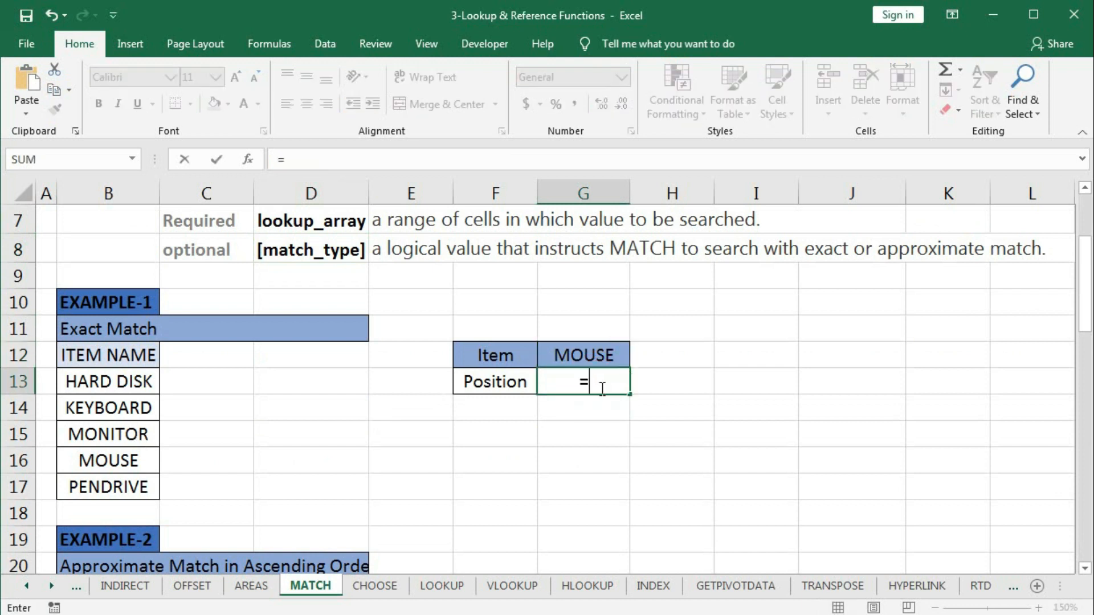
{"action": "type", "text": "ma"}
{"action": "key", "text": "Tab"}
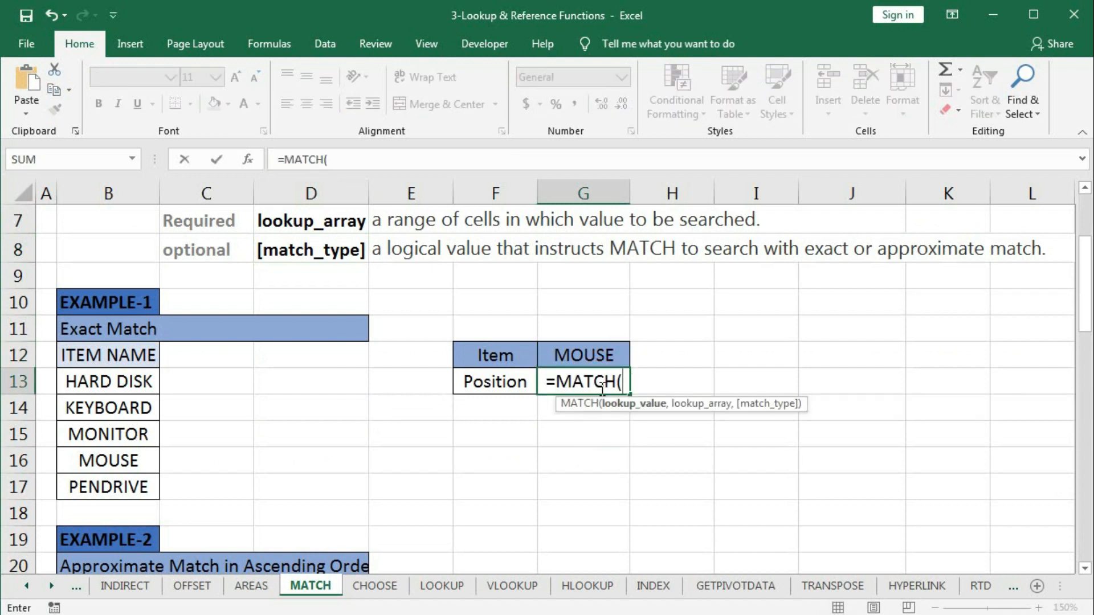
{"action": "left_click", "coordinate": [597, 365]}
{"action": "type", "text": ","}
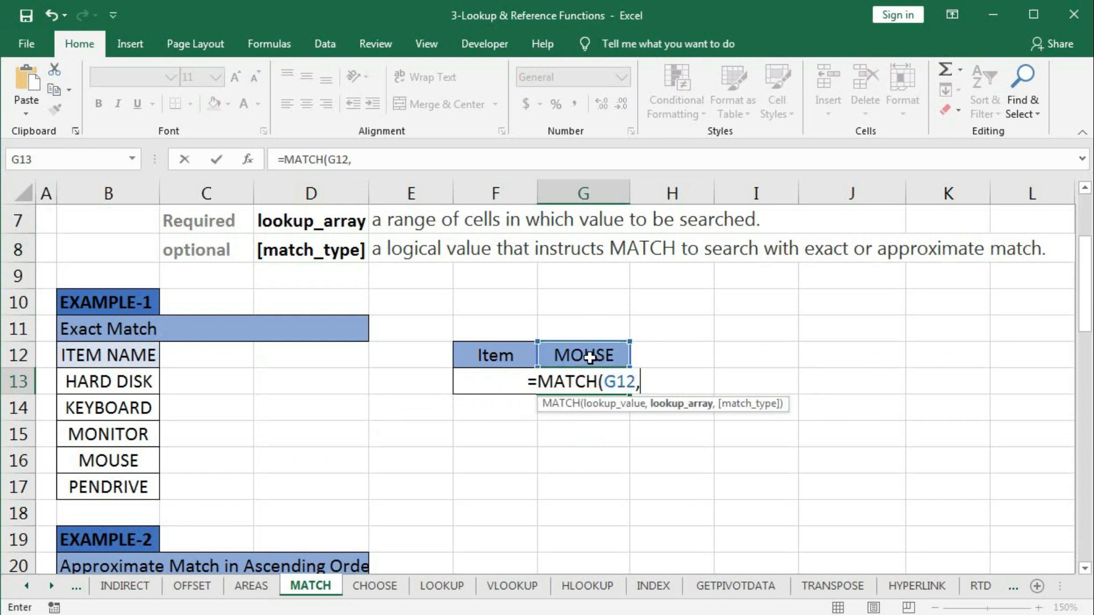
{"action": "left_click_drag", "start_coordinate": [134, 386], "coordinate": [128, 484]}
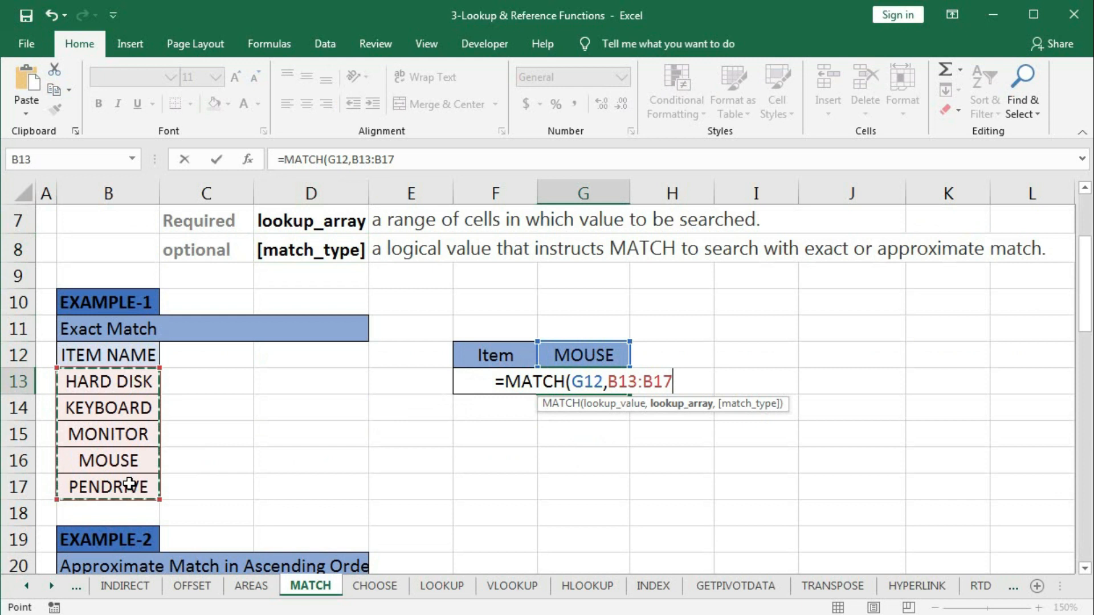
{"action": "type", "text": ","}
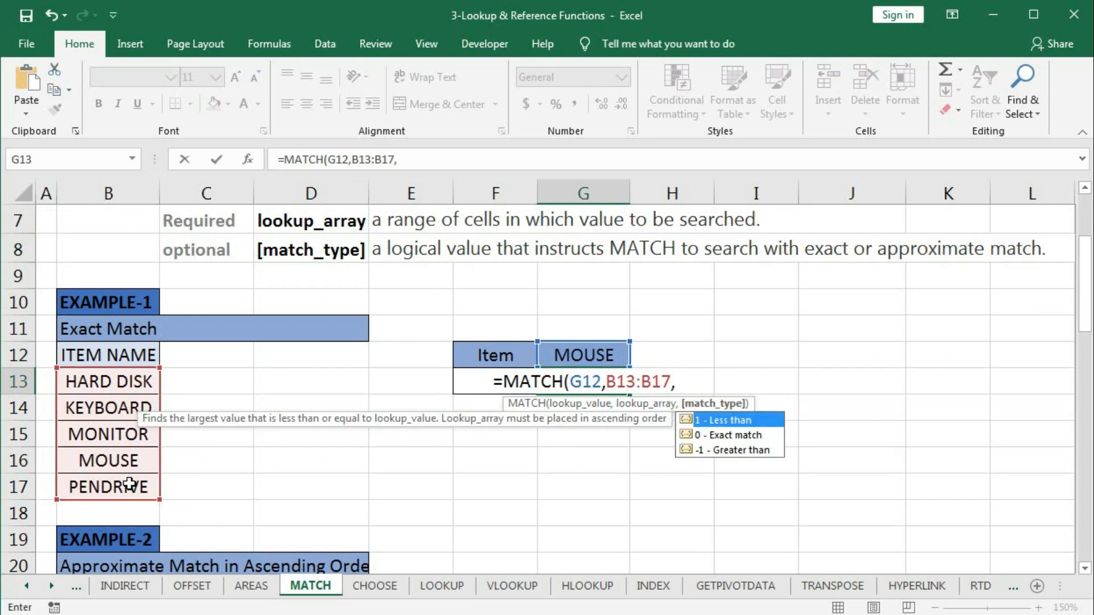
{"action": "type", "text": "0)"}
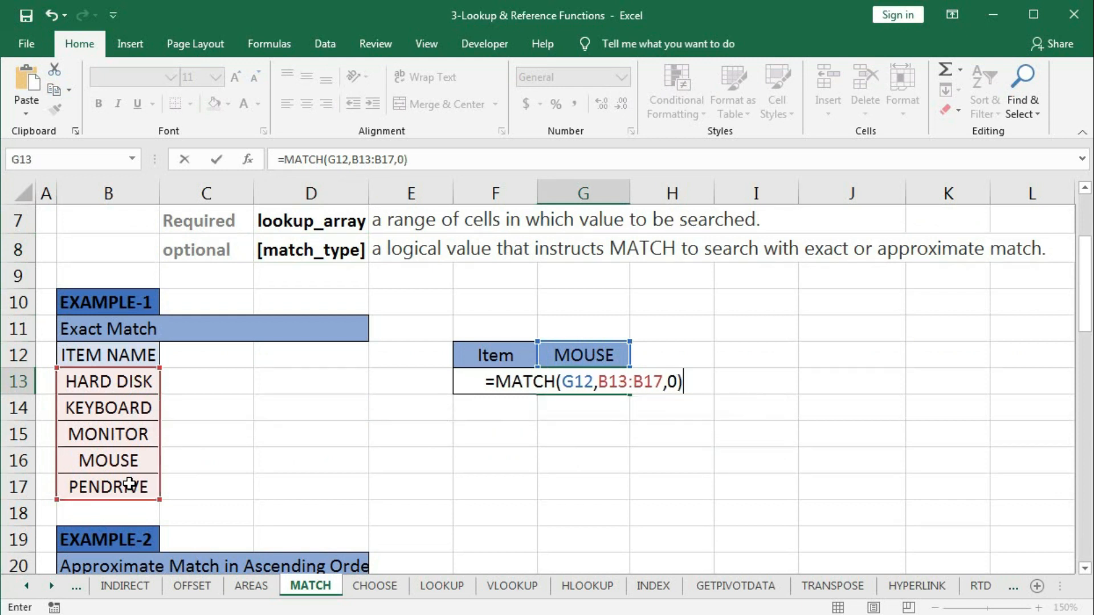
{"action": "key", "text": "Return"}
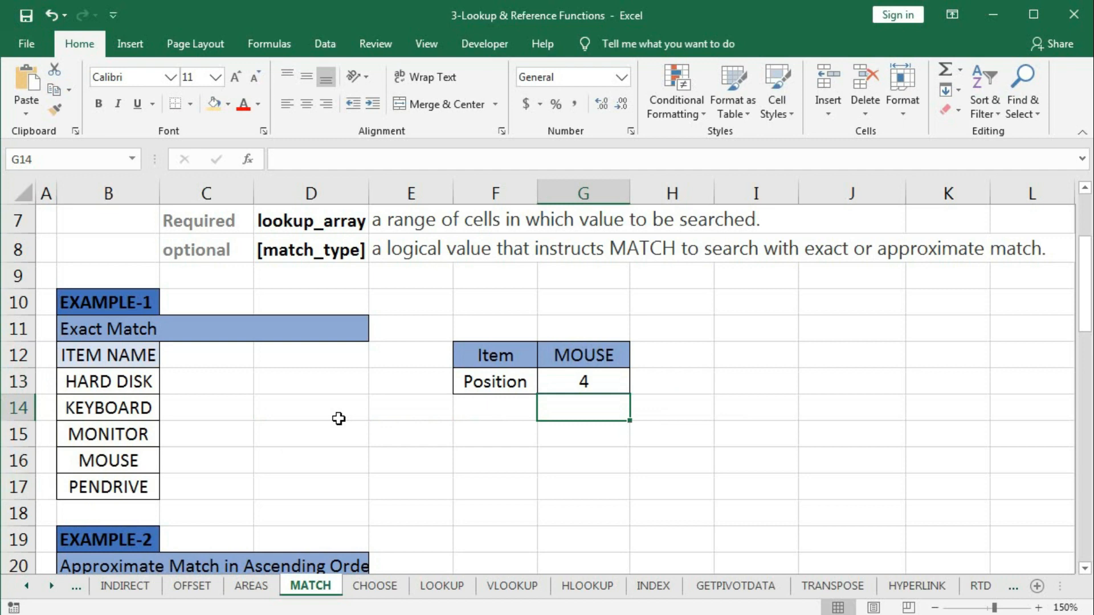
Examine the ITEM NAME, STOCK and PRICE columns of the Example-2 approximate match table
{"action": "scroll", "coordinate": [338, 419], "scroll_direction": "down", "scroll_amount": 4}
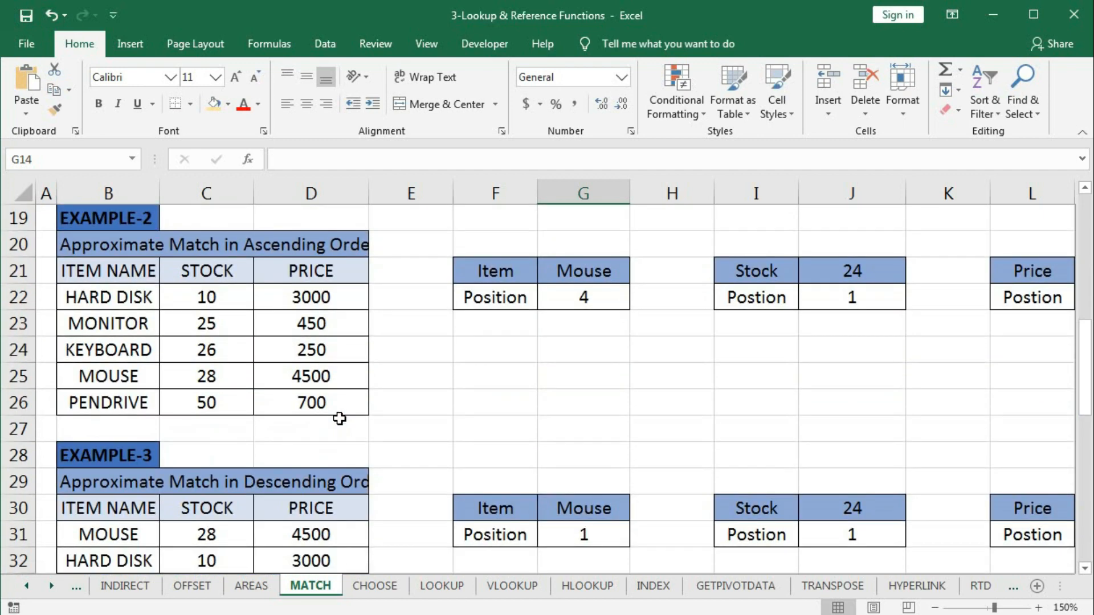
{"action": "scroll", "coordinate": [339, 419], "scroll_direction": "up", "scroll_amount": 1}
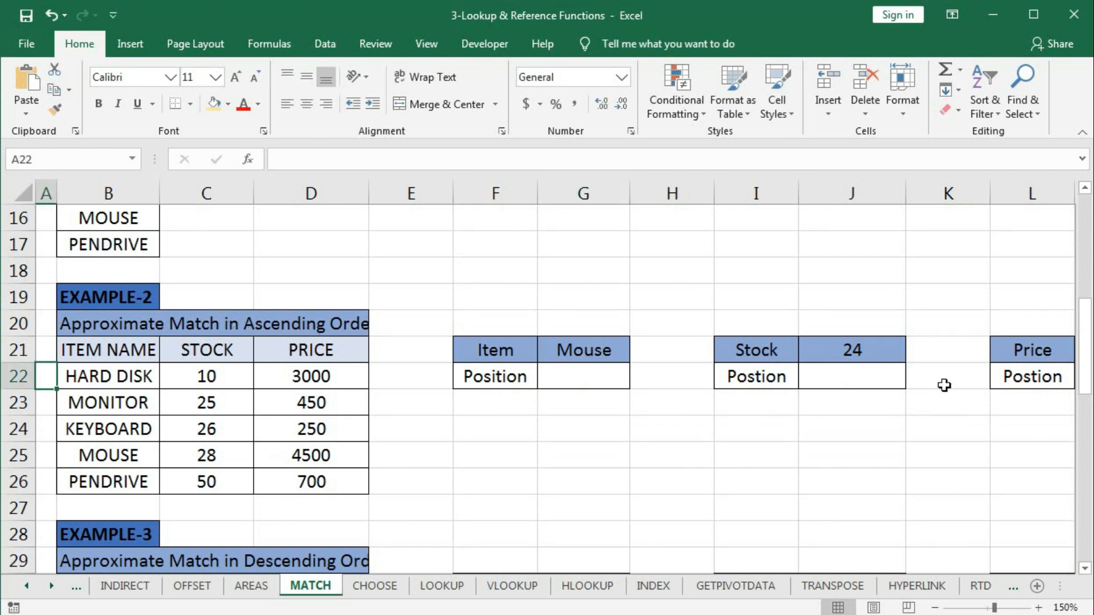
{"action": "left_click_drag", "start_coordinate": [108, 350], "coordinate": [313, 476]}
{"action": "left_click", "coordinate": [123, 367]}
{"action": "left_click_drag", "start_coordinate": [123, 365], "coordinate": [119, 484]}
{"action": "left_click_drag", "start_coordinate": [200, 349], "coordinate": [211, 483]}
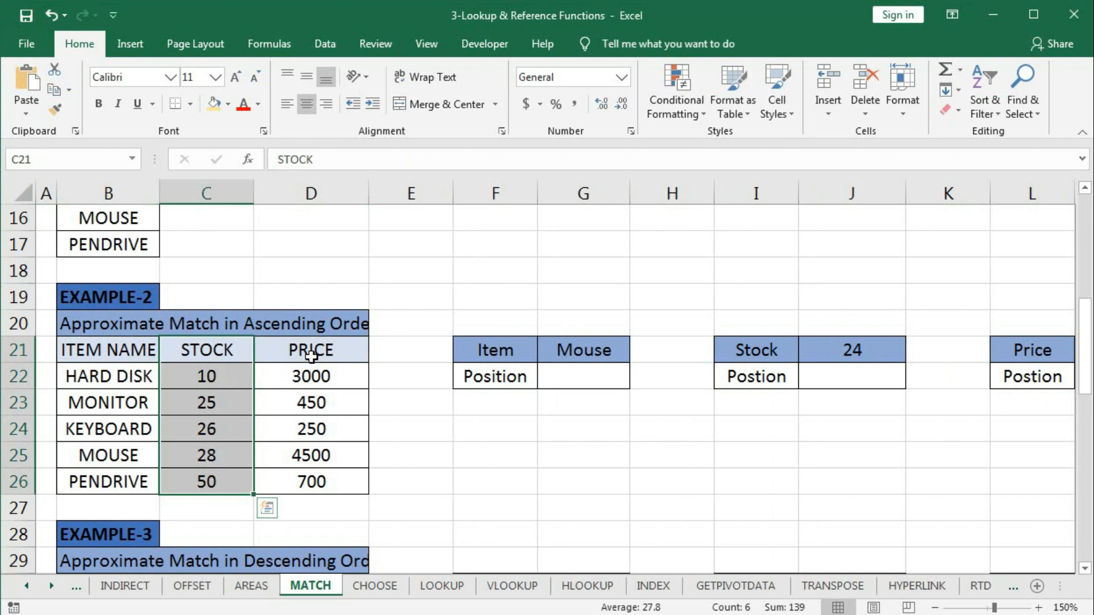
{"action": "left_click_drag", "start_coordinate": [311, 353], "coordinate": [311, 486]}
Enter the approximate-match formula =MATCH(G21,B22:B26,1) in the item's Position cell G22 of Example-2
{"action": "left_click", "coordinate": [583, 377]}
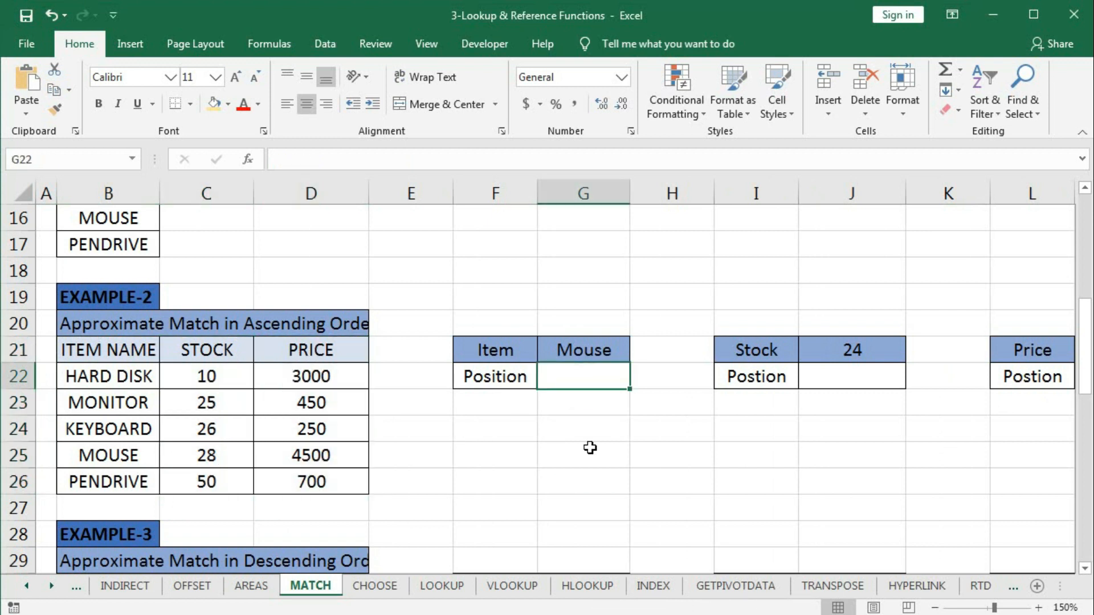
{"action": "type", "text": "=ma"}
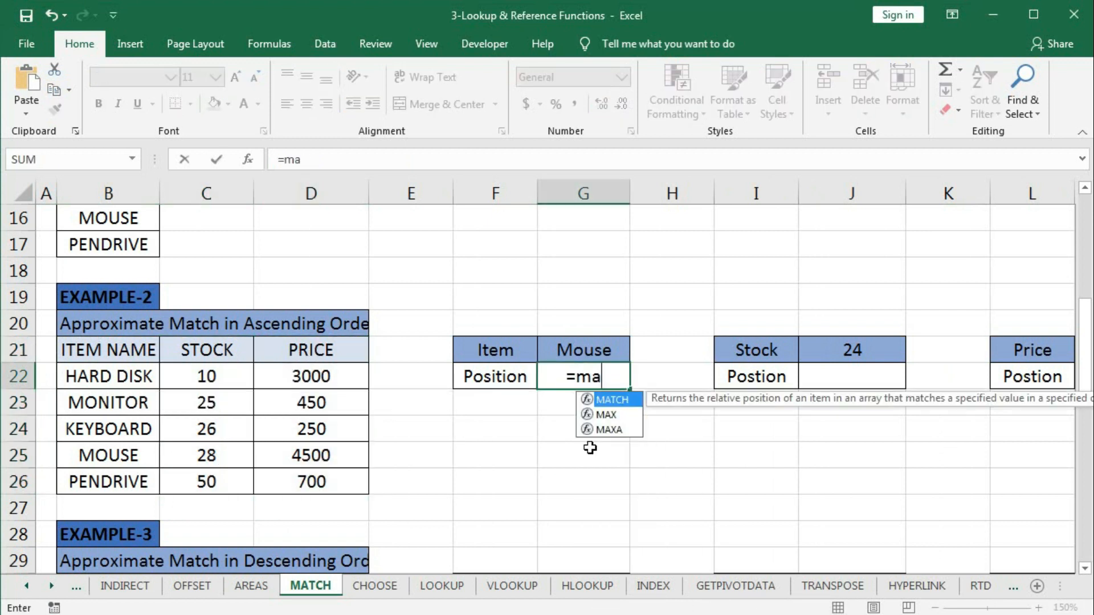
{"action": "key", "text": "Tab"}
{"action": "left_click", "coordinate": [565, 348]}
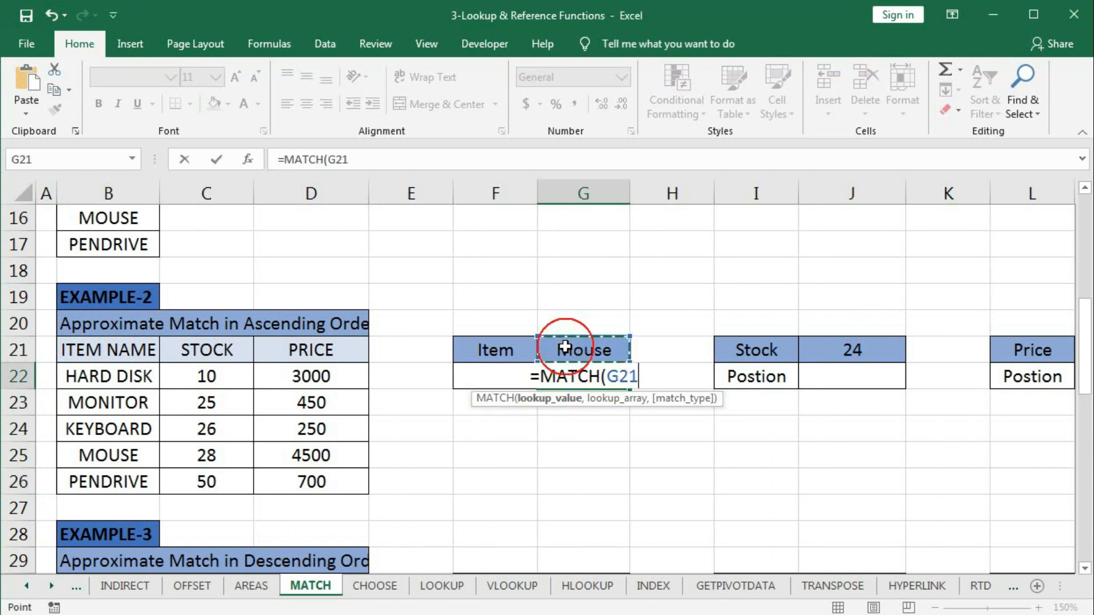
{"action": "type", "text": ","}
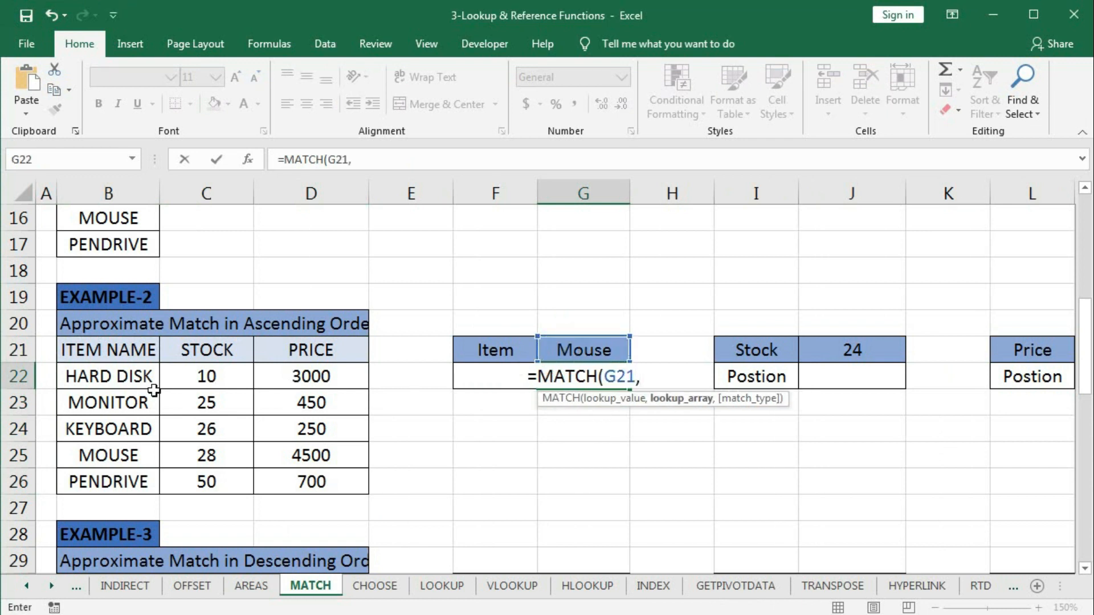
{"action": "left_click_drag", "start_coordinate": [124, 378], "coordinate": [123, 476]}
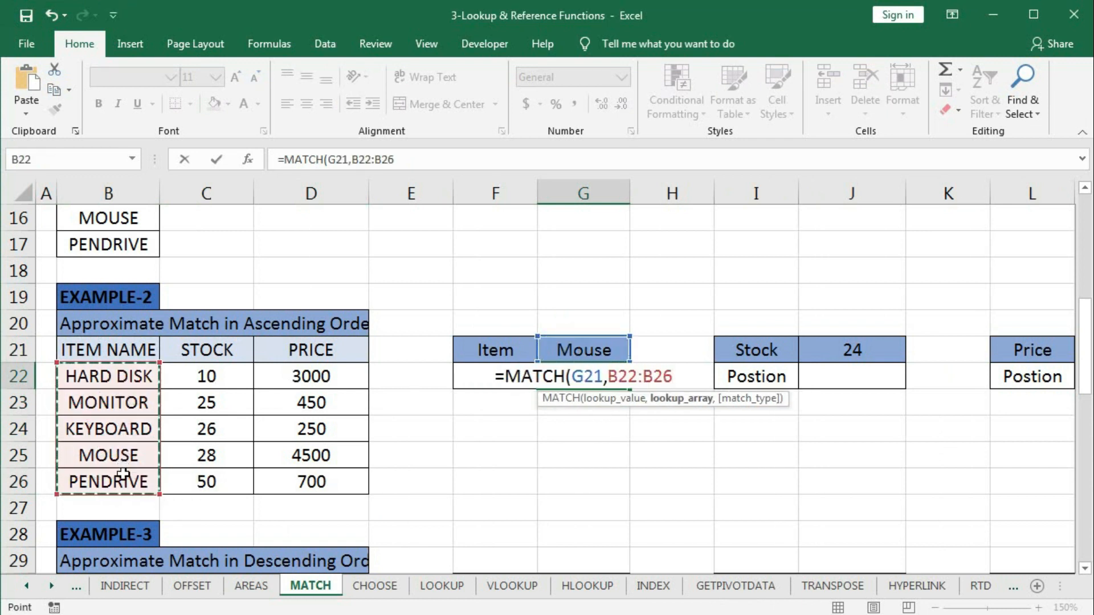
{"action": "type", "text": ",1"}
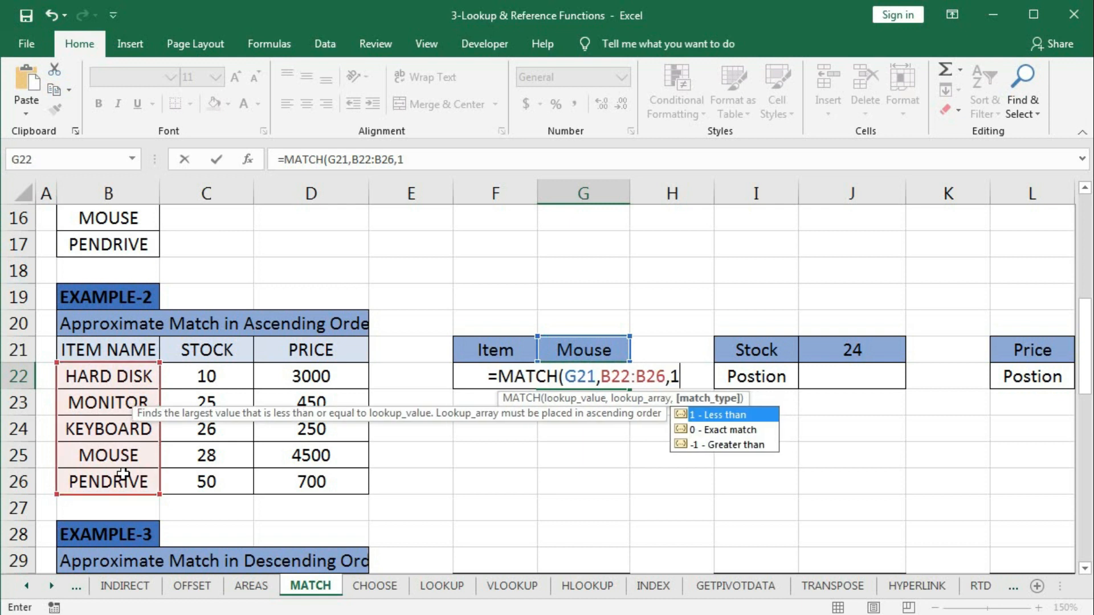
{"action": "type", "text": ")"}
{"action": "key", "text": "Return"}
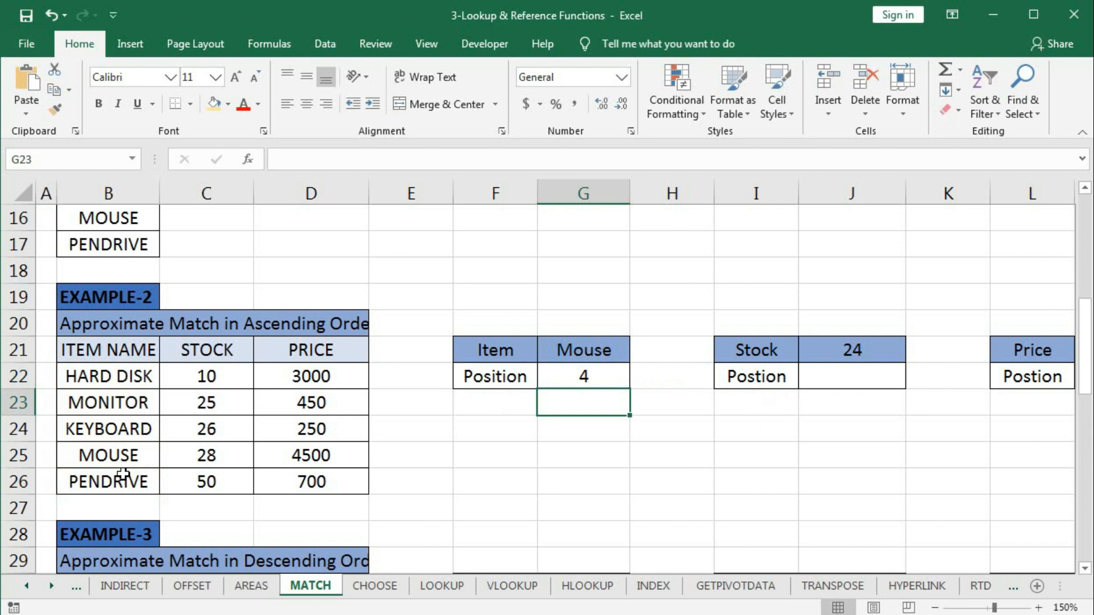
Change the Example-2 item lookup value in G21 to Mous and compare it with the MOUSE entry in the table
{"action": "key", "text": "Up"}
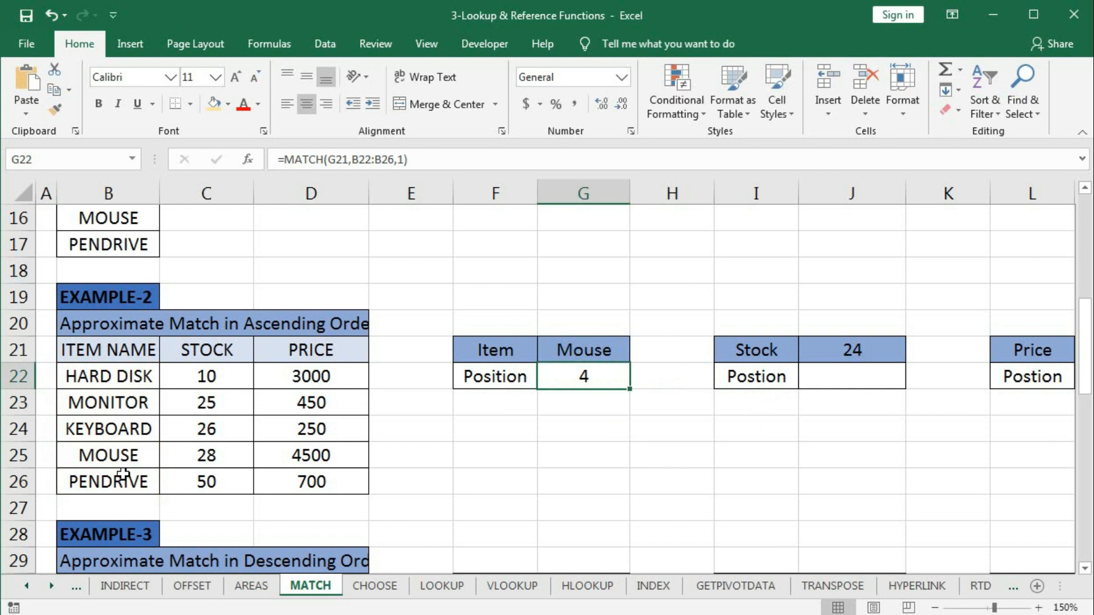
{"action": "key", "text": "Up"}
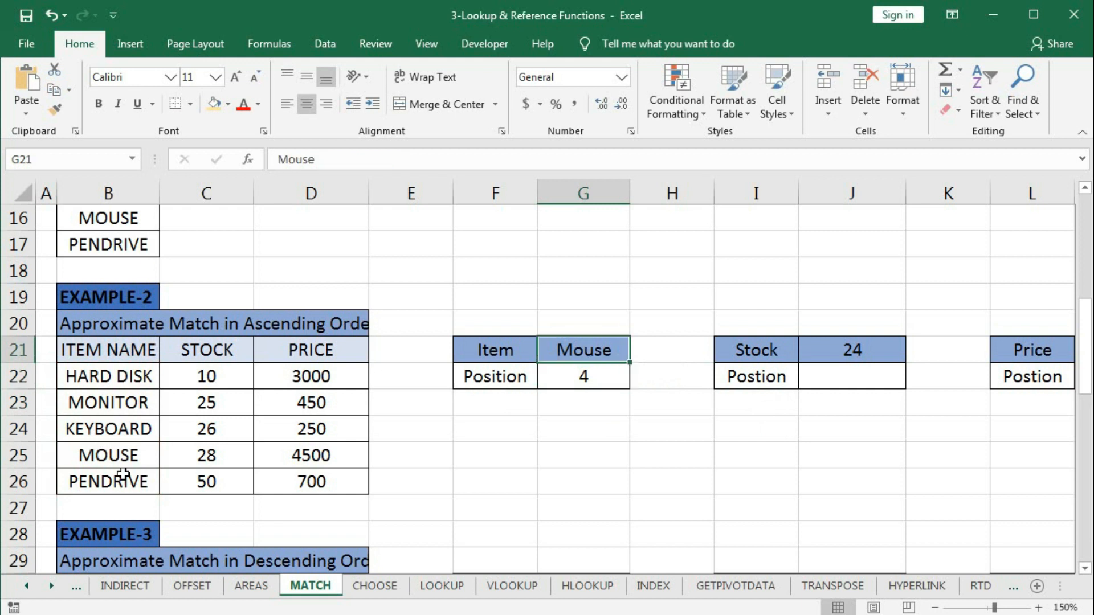
{"action": "type", "text": "Mou"}
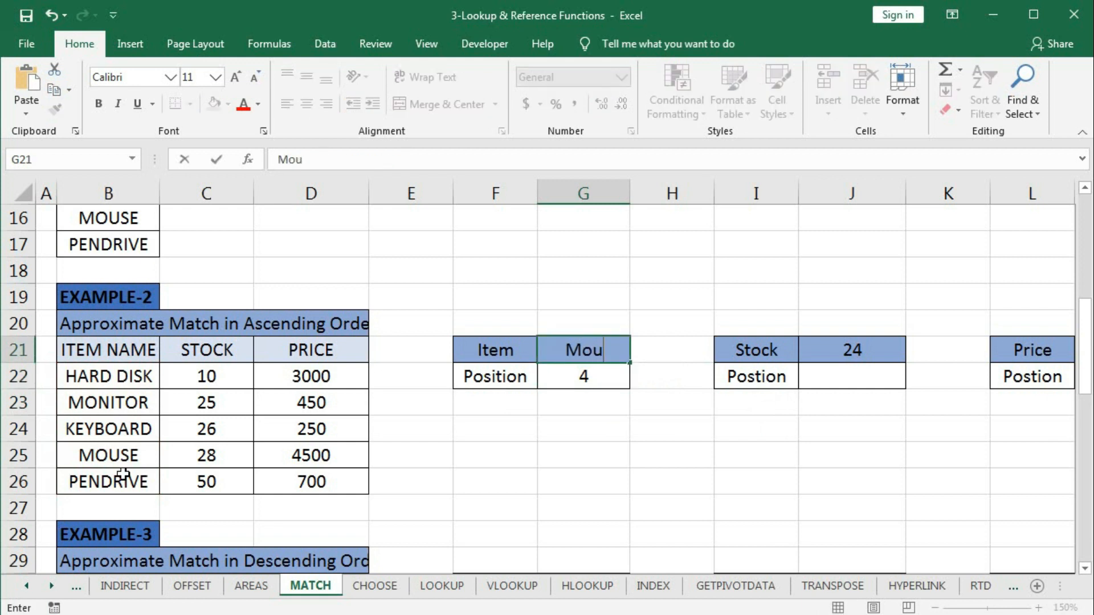
{"action": "type", "text": "s"}
{"action": "key", "text": "Return"}
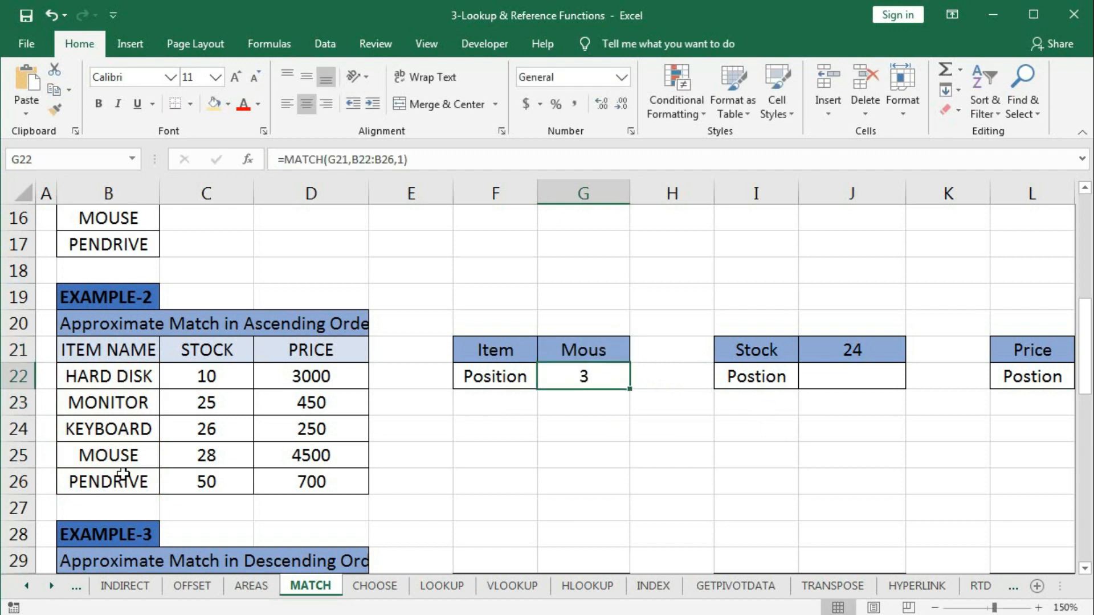
{"action": "left_click", "coordinate": [117, 462]}
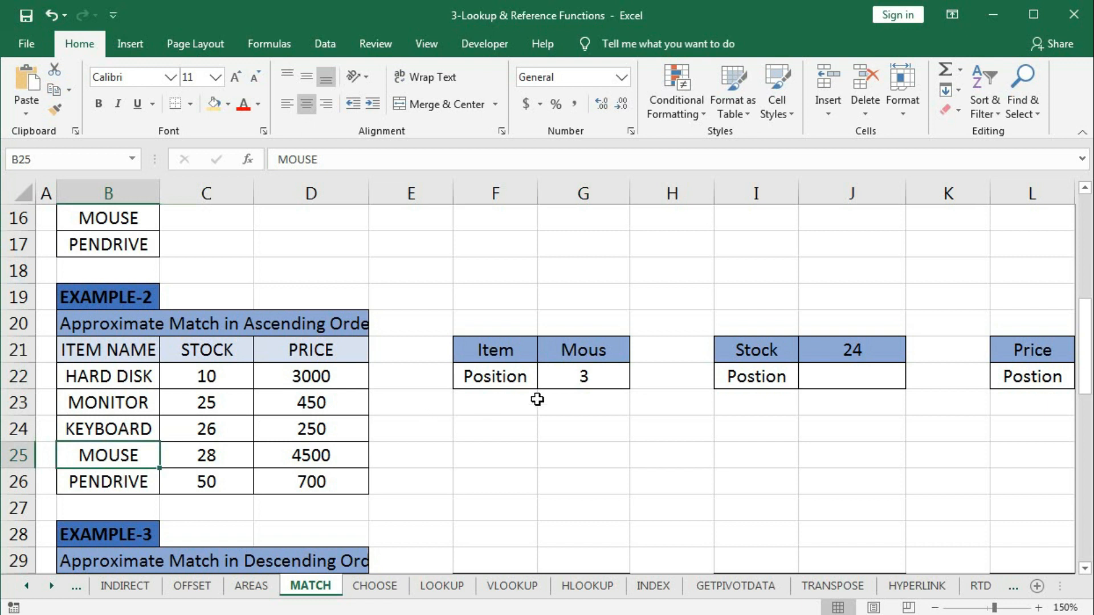
{"action": "left_click", "coordinate": [587, 378]}
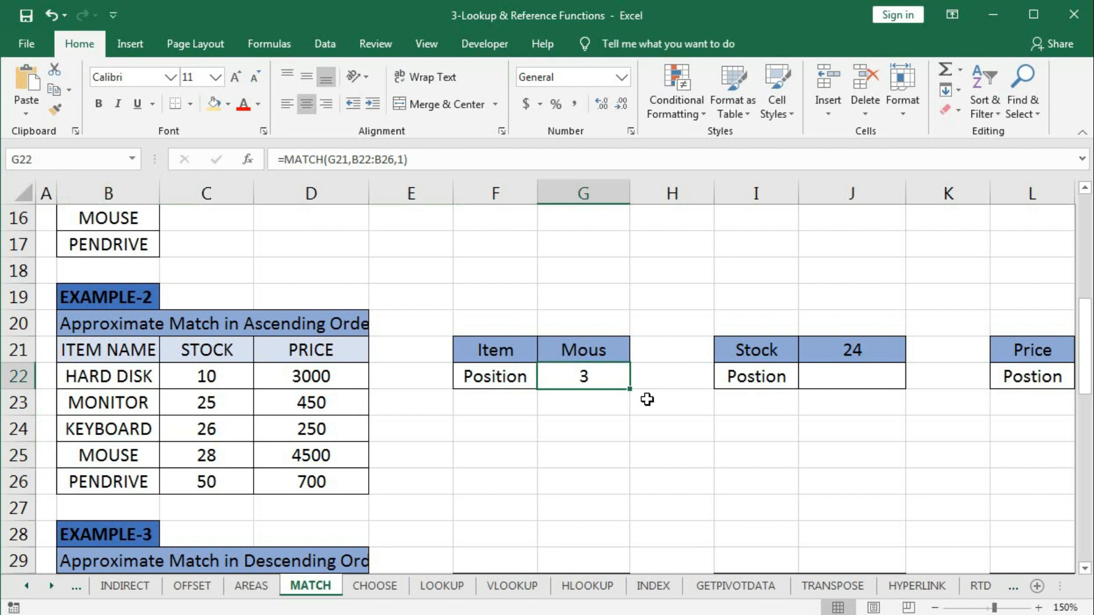
{"action": "type", "text": "Pen"}
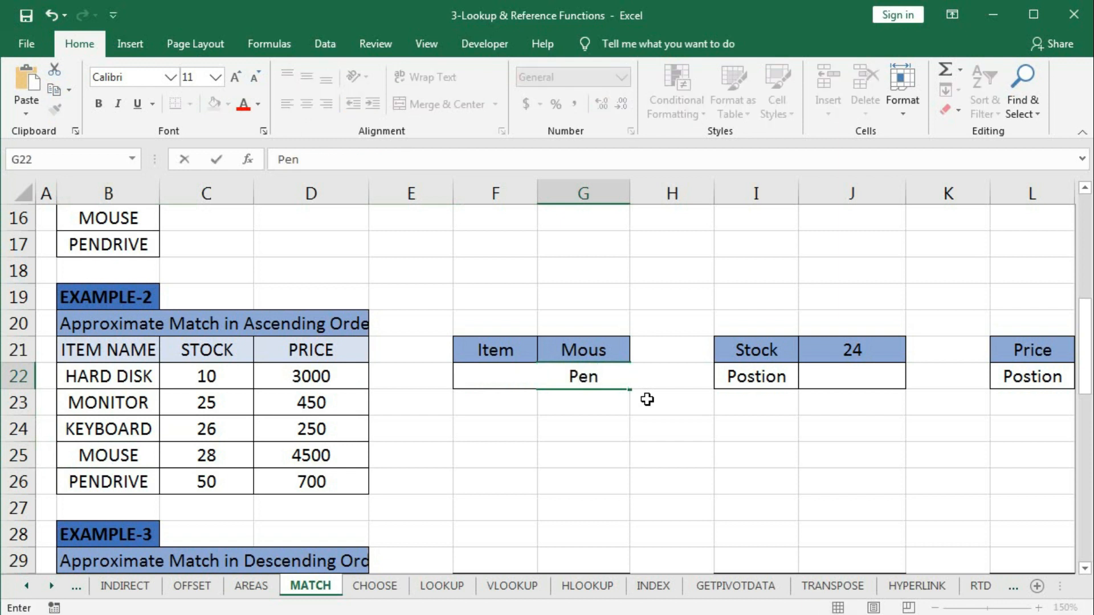
{"action": "key", "text": "Return"}
{"action": "key", "text": "ctrl+z"}
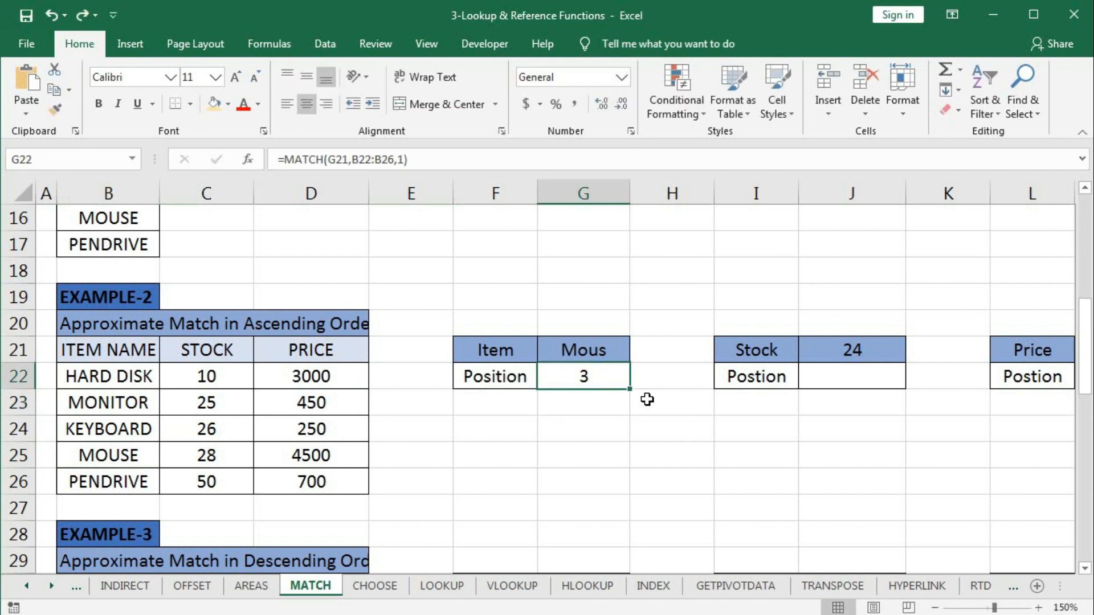
Test the Example-2 item lookup by entering pen and then hard in cell G21
{"action": "key", "text": "Up"}
{"action": "type", "text": "pen"}
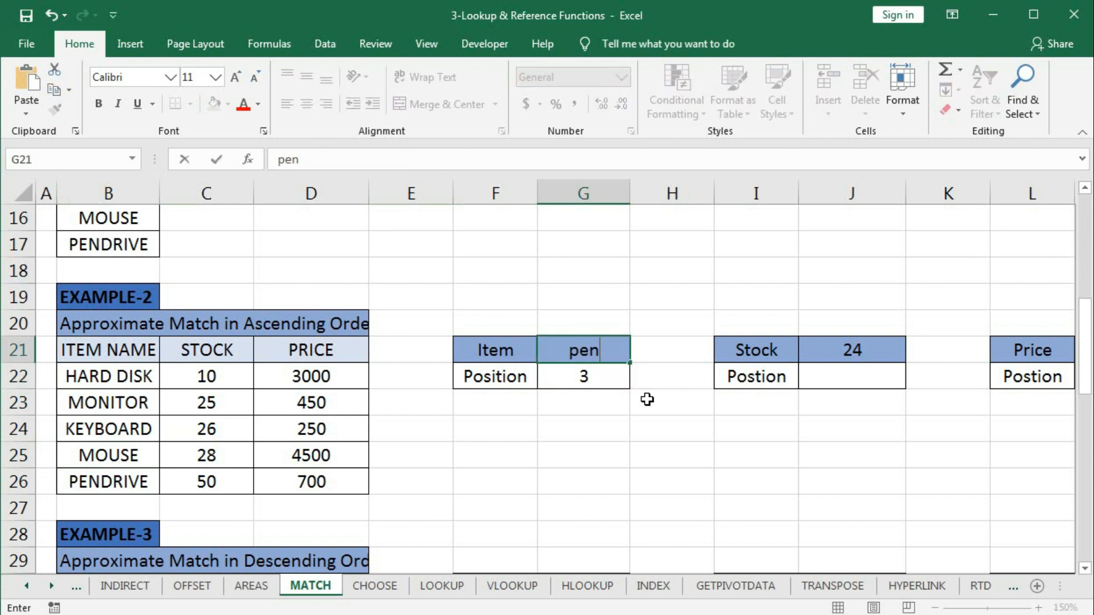
{"action": "key", "text": "Return"}
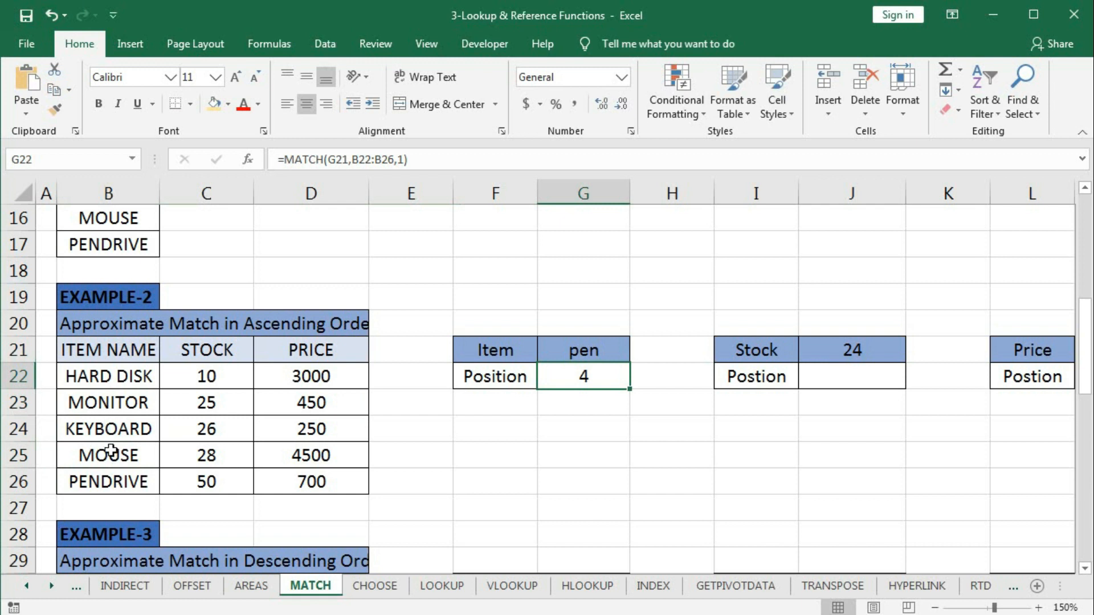
{"action": "left_click", "coordinate": [605, 350]}
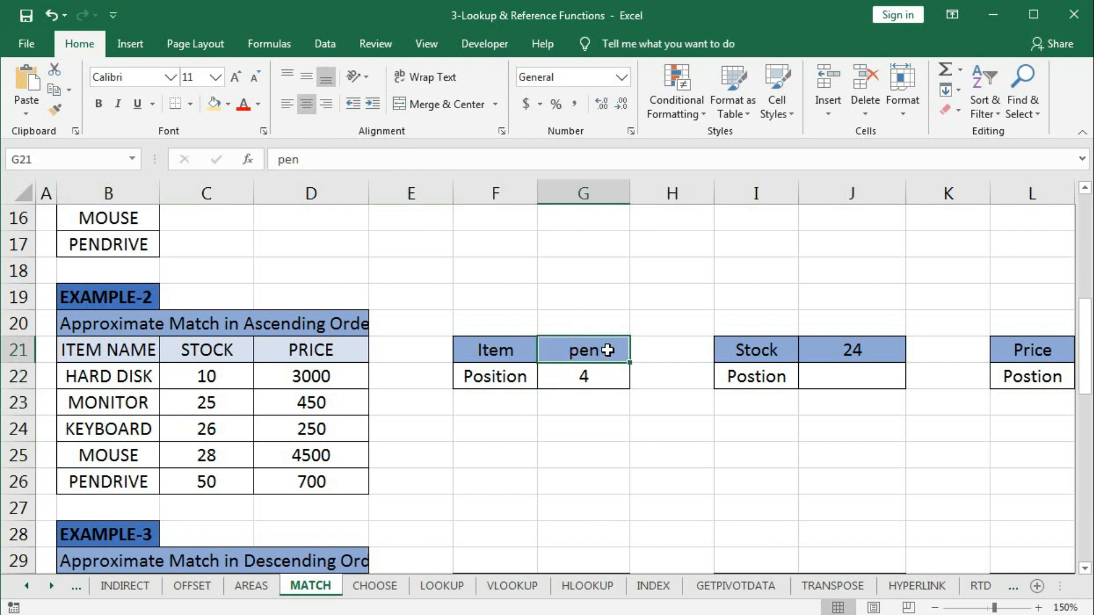
{"action": "type", "text": "hard"}
{"action": "key", "text": "Return"}
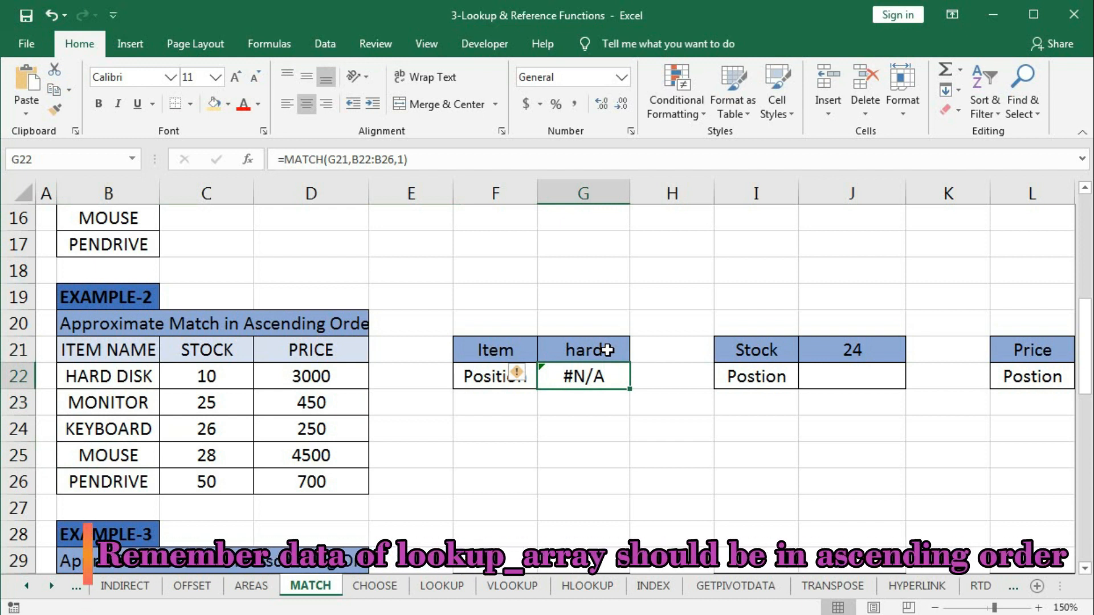
Set the Example-2 item lookup value in G21 to mon
{"action": "left_click", "coordinate": [607, 350]}
{"action": "type", "text": "mon"}
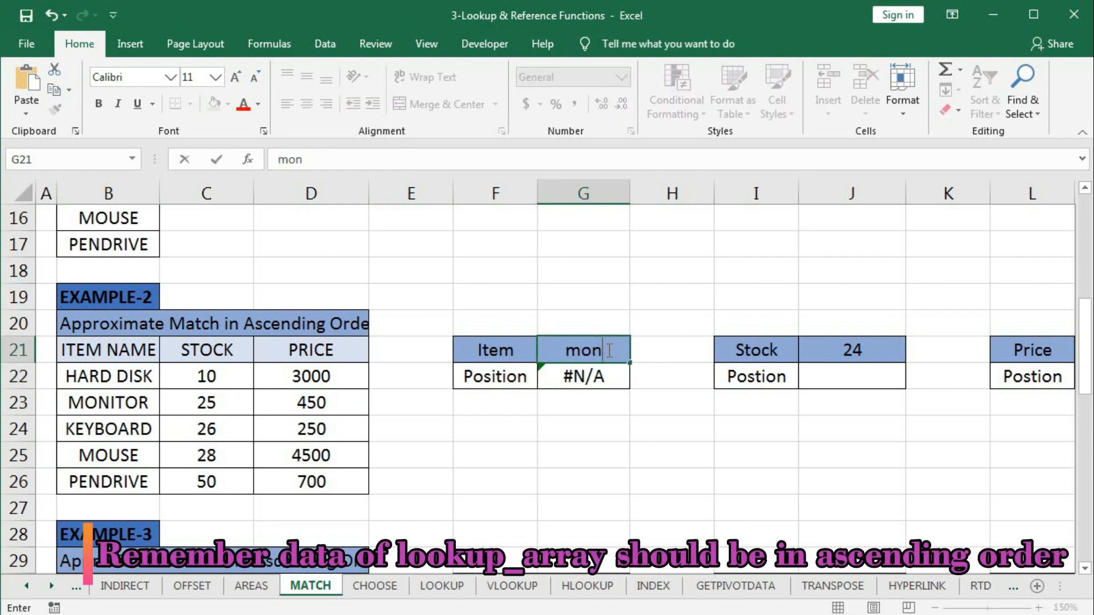
{"action": "key", "text": "Return"}
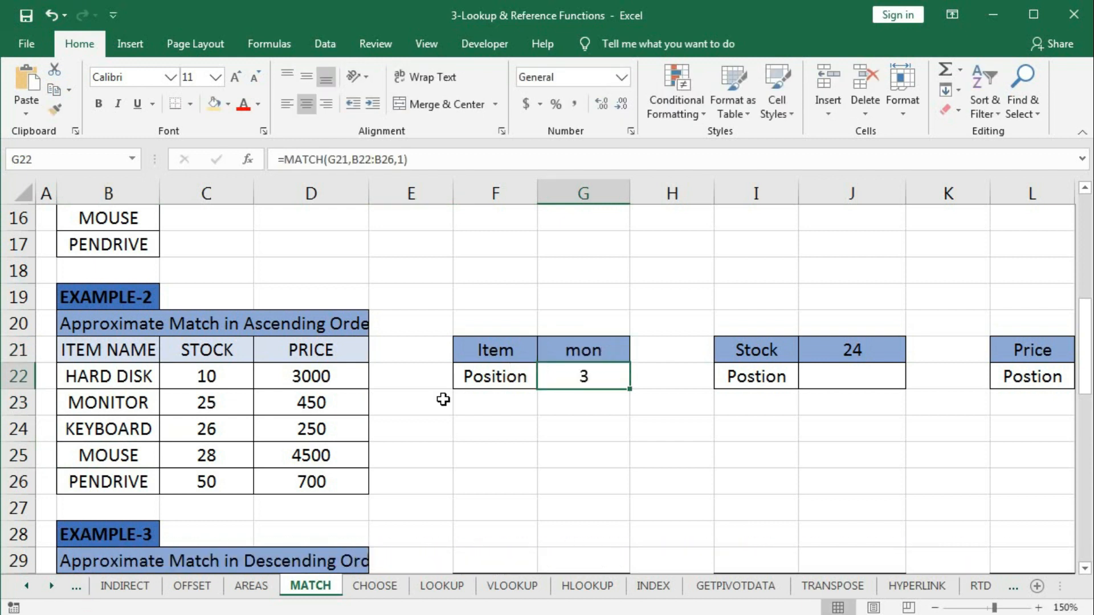
Enter the approximate-match formula =MATCH(J21,C22:C26,1) in the stock's Postion cell J22 of Example-2
{"action": "left_click", "coordinate": [850, 373]}
{"action": "type", "text": "="}
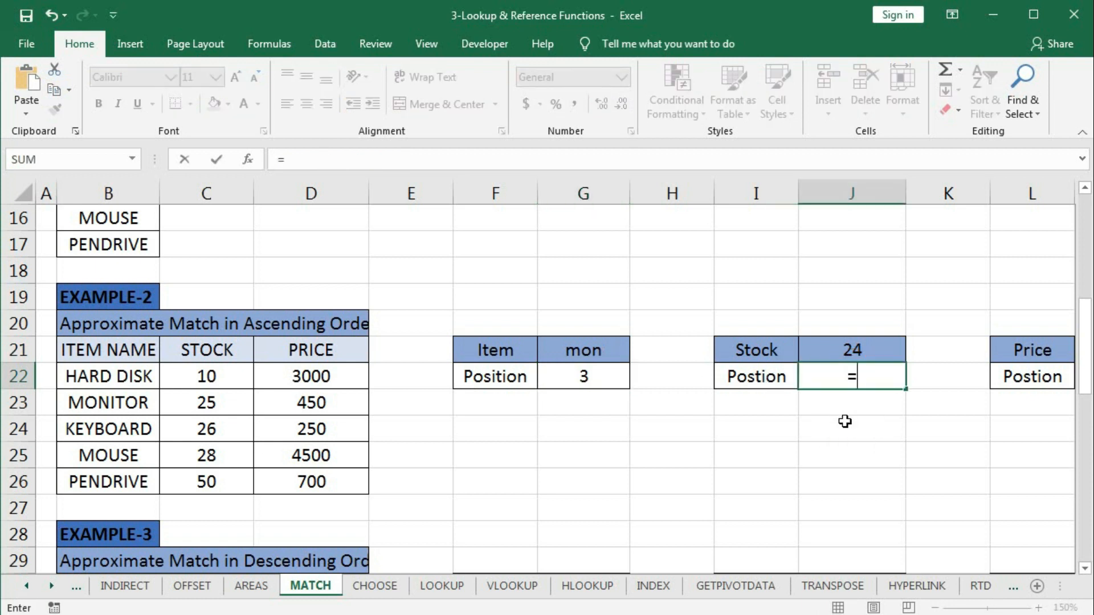
{"action": "type", "text": "ma"}
{"action": "key", "text": "Tab"}
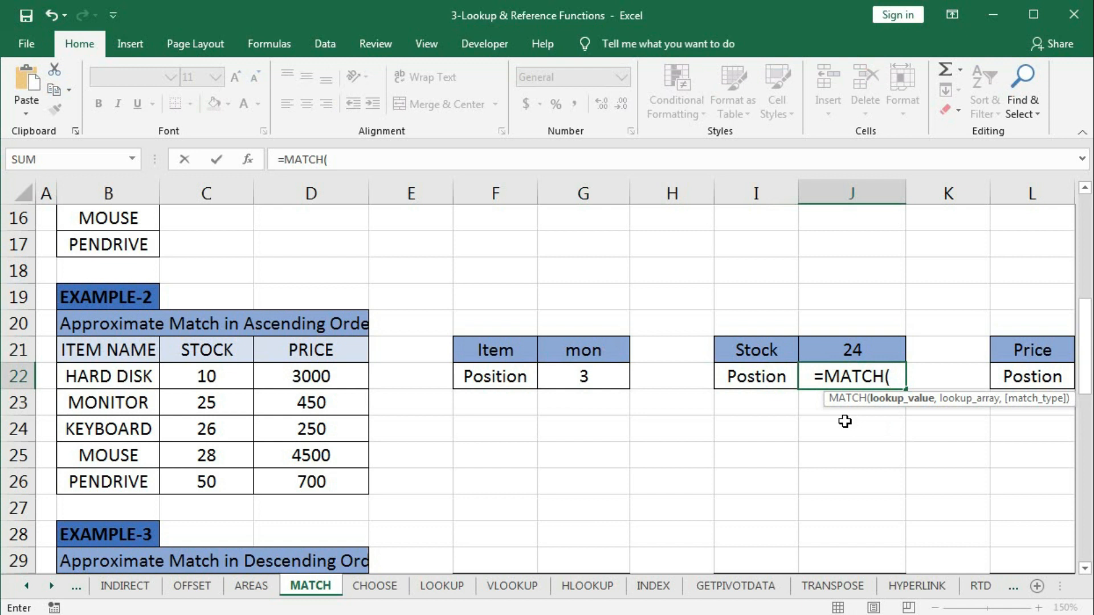
{"action": "left_click", "coordinate": [842, 350]}
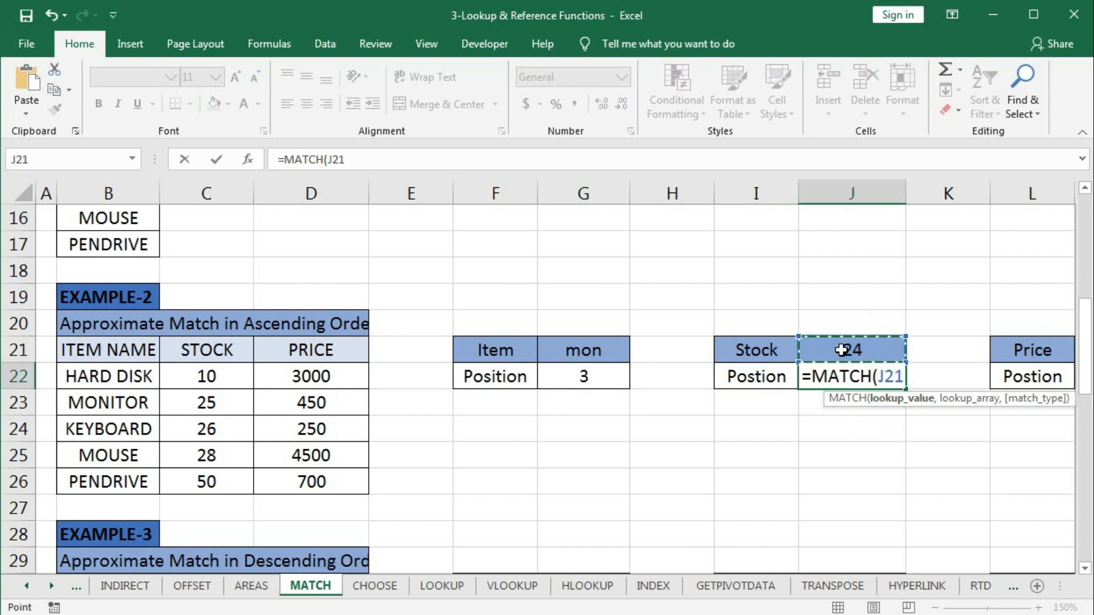
{"action": "type", "text": ","}
{"action": "left_click_drag", "start_coordinate": [214, 378], "coordinate": [220, 478]}
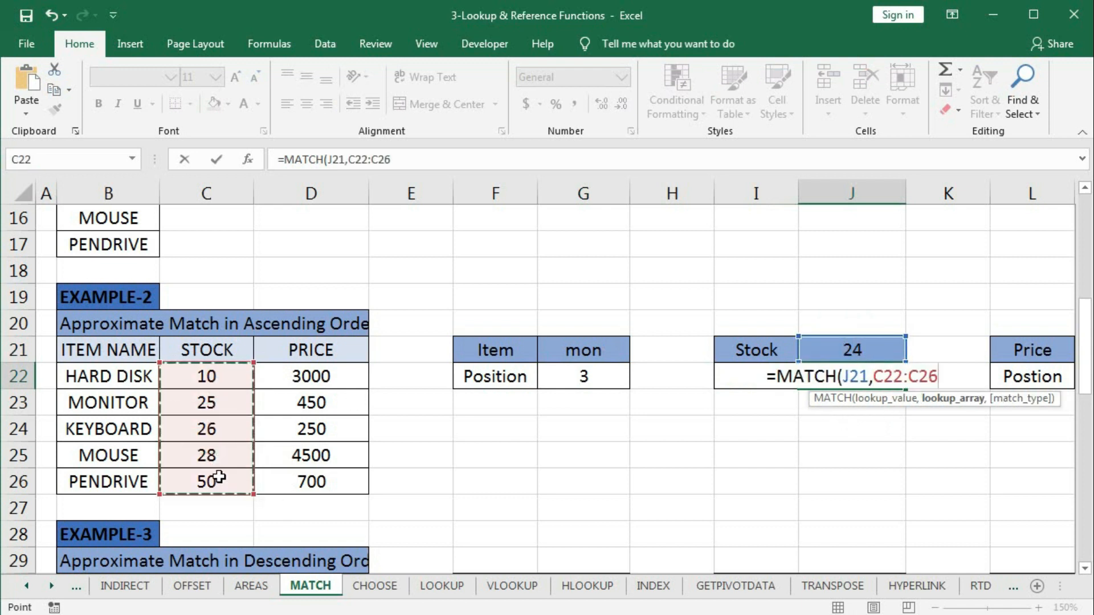
{"action": "type", "text": ",1)"}
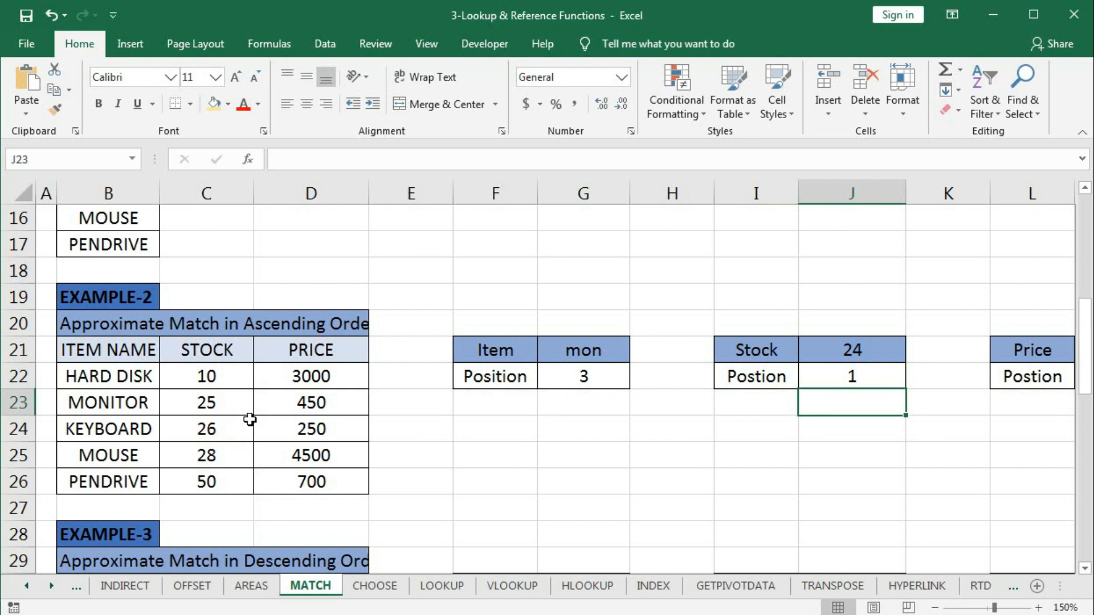
Test the Example-2 stock lookup by entering 27 and then 9 in cell J21
{"action": "left_click", "coordinate": [217, 405]}
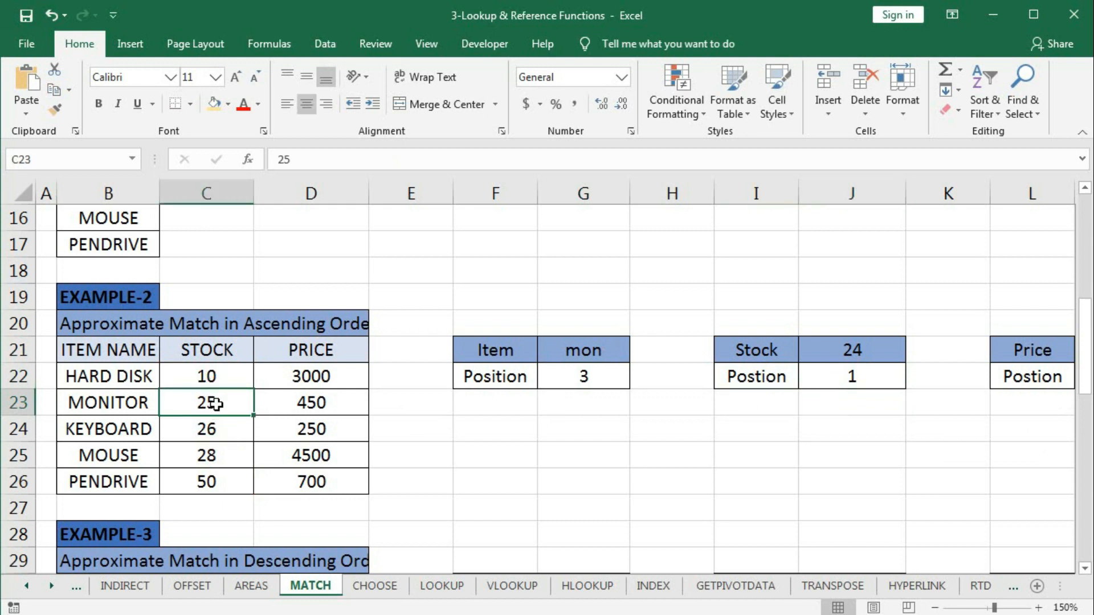
{"action": "left_click", "coordinate": [832, 378]}
{"action": "left_click", "coordinate": [850, 349]}
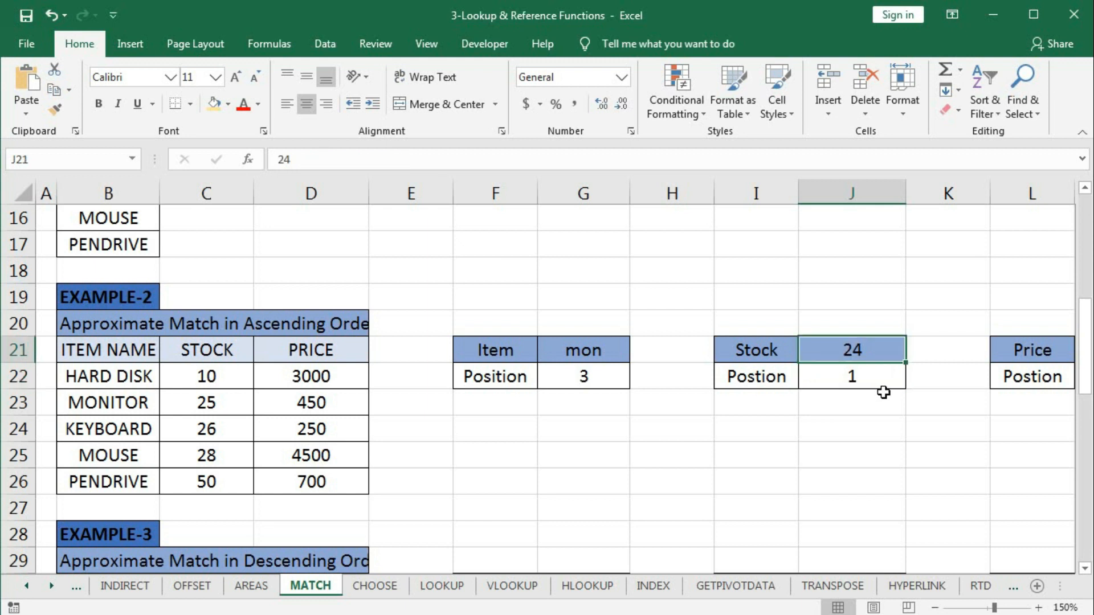
{"action": "type", "text": "27"}
{"action": "key", "text": "Return"}
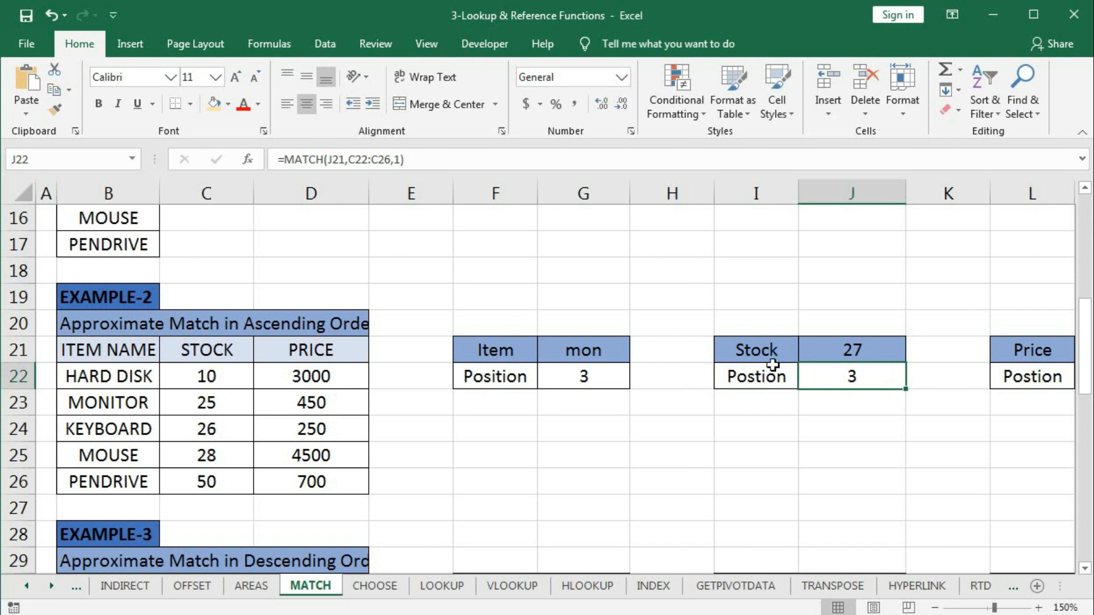
{"action": "left_click", "coordinate": [844, 351]}
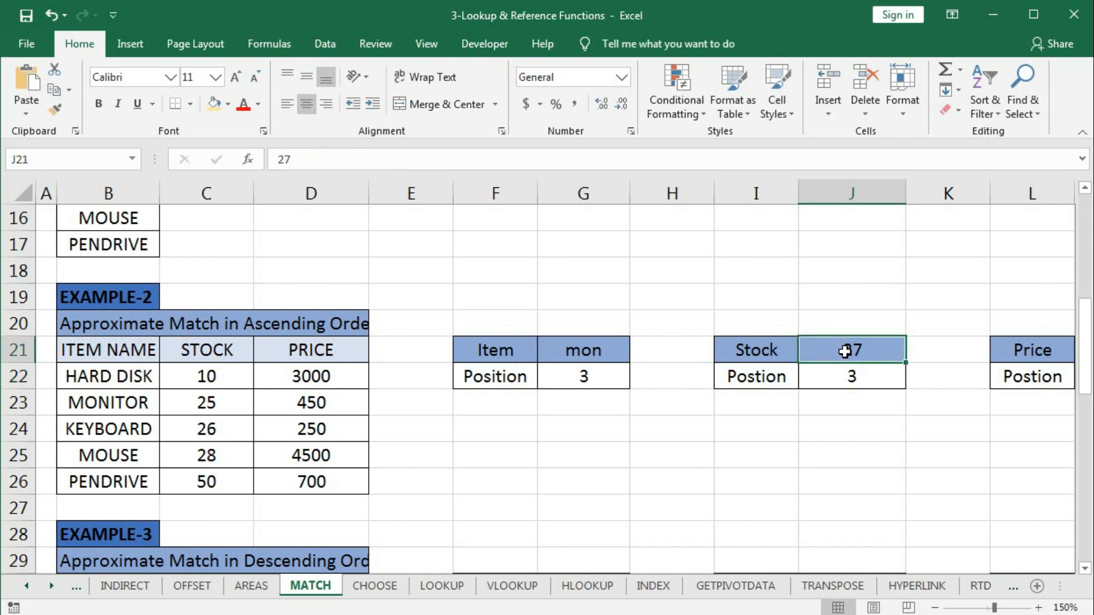
{"action": "type", "text": "9"}
{"action": "key", "text": "Return"}
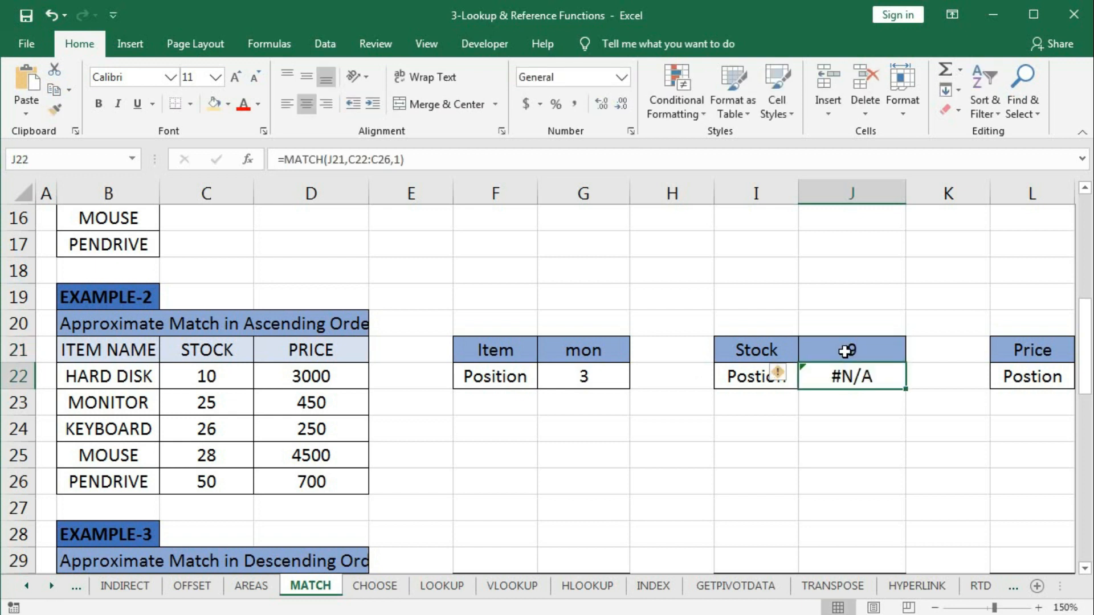
Try the stock lookup values 45 and then 49 in cell J21 of Example-2
{"action": "left_click", "coordinate": [847, 351]}
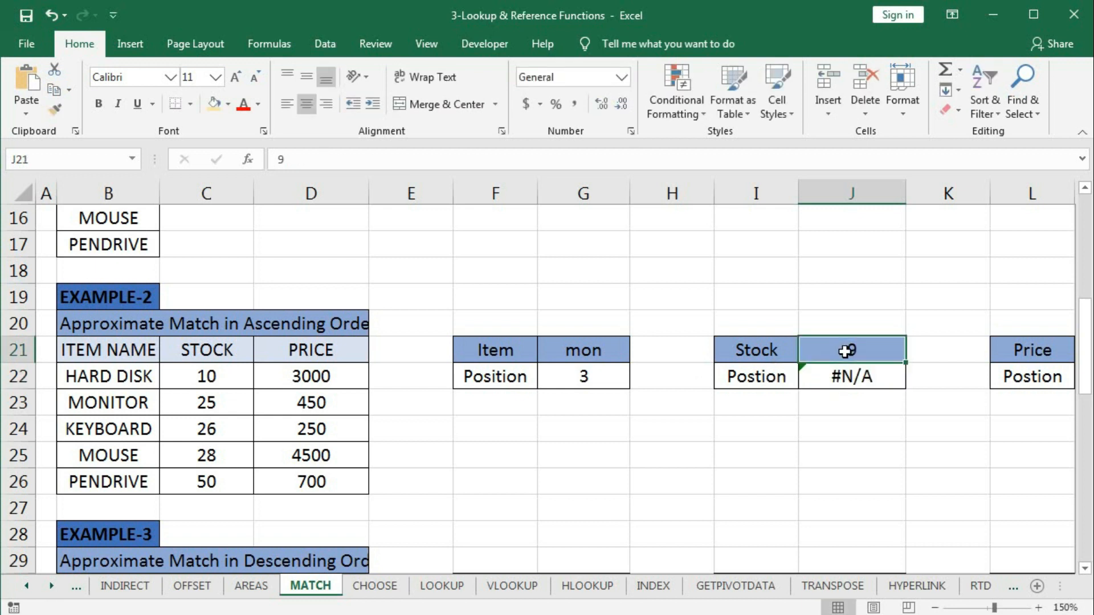
{"action": "type", "text": "45"}
{"action": "key", "text": "Return"}
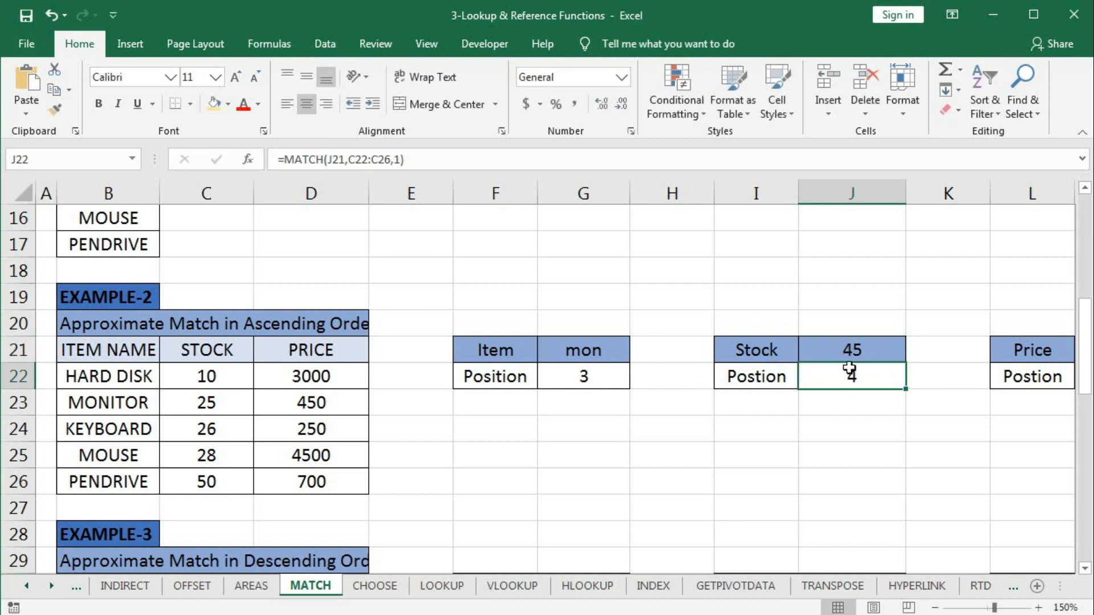
{"action": "left_click", "coordinate": [898, 343]}
{"action": "type", "text": "49"}
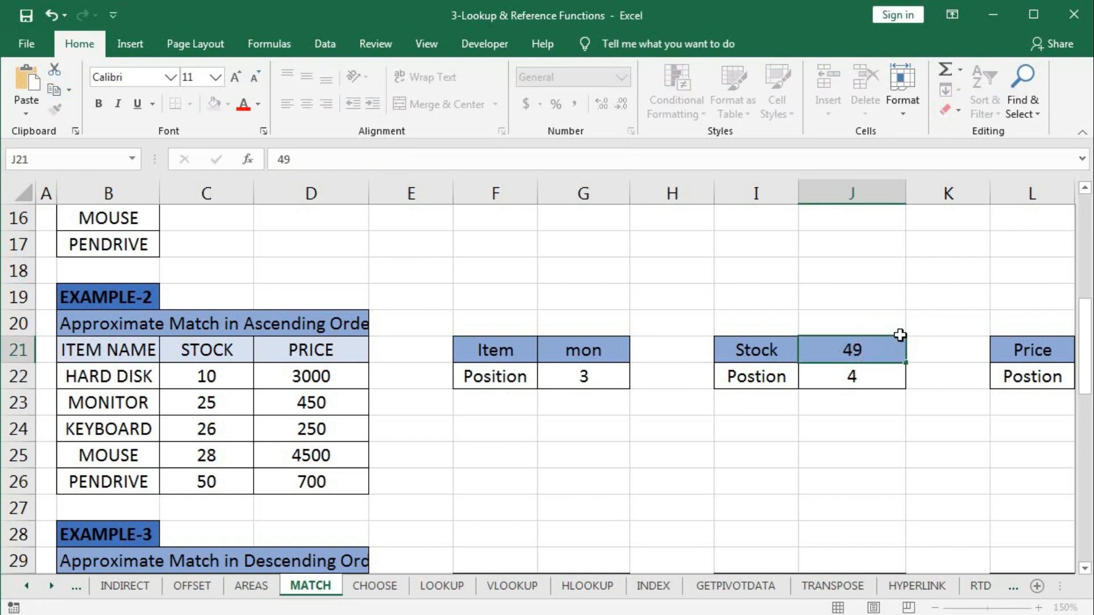
{"action": "key", "text": "Return"}
Set the Example-2 stock lookup value in J21 to 51
{"action": "left_click", "coordinate": [899, 342]}
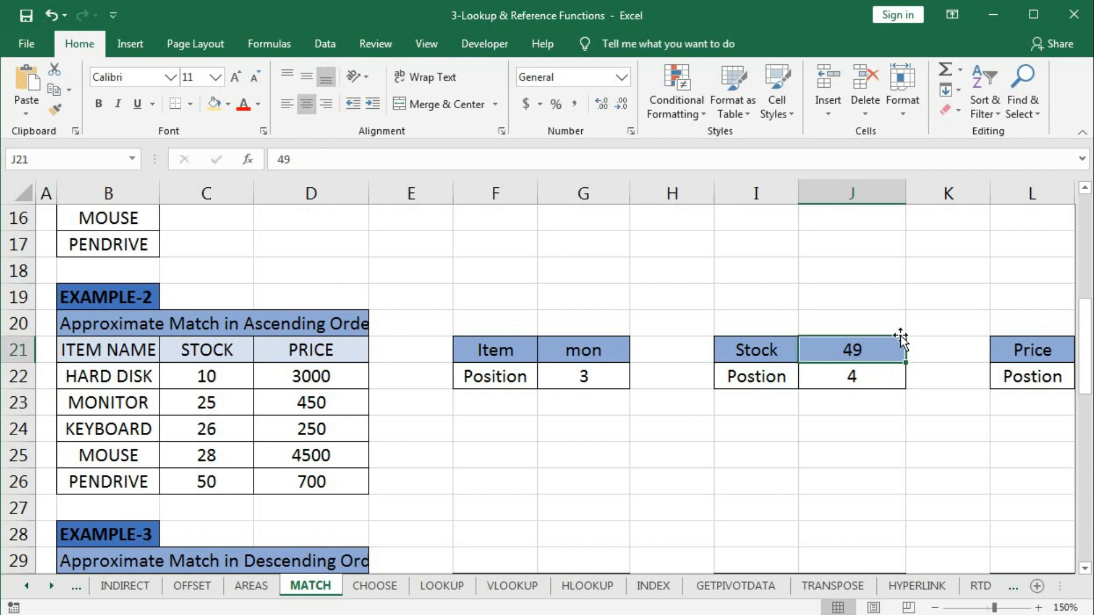
{"action": "type", "text": "51"}
{"action": "key", "text": "Return"}
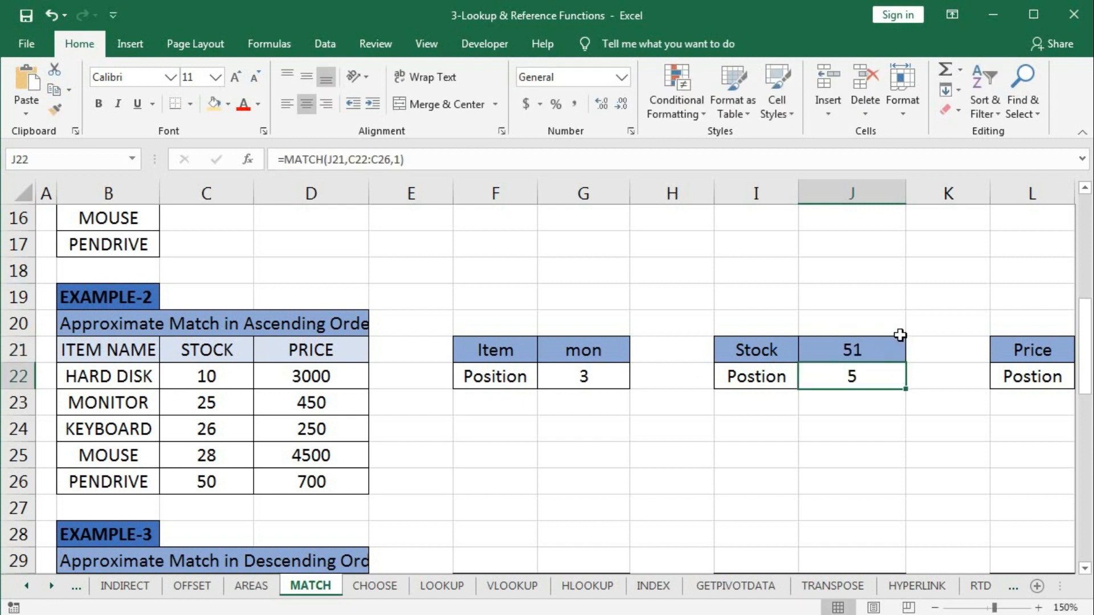
Enter the approximate-match formula =MATCH(M21,D22:D26,1) in the price's Postion cell M22 of Example-2
{"action": "left_click", "coordinate": [1063, 380]}
{"action": "key", "text": "Right"}
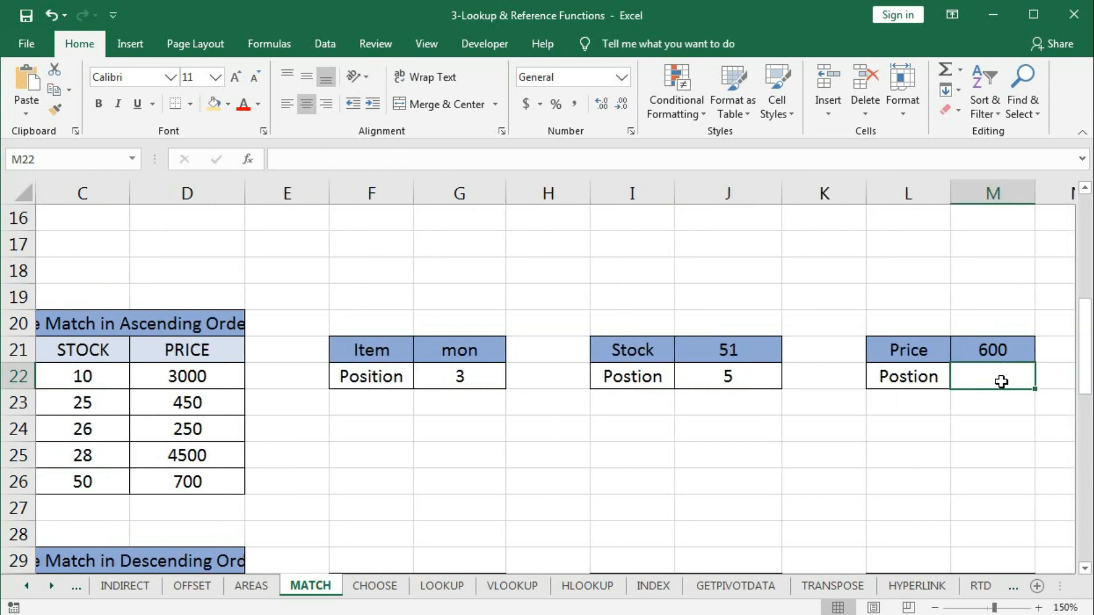
{"action": "type", "text": "=ma"}
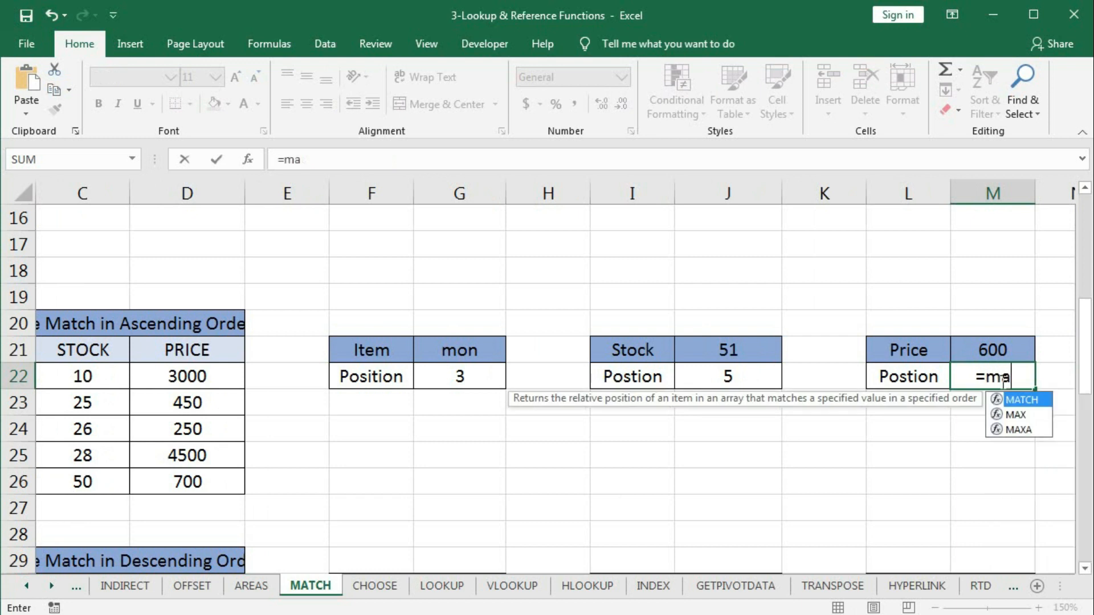
{"action": "key", "text": "Tab"}
{"action": "left_click", "coordinate": [979, 349]}
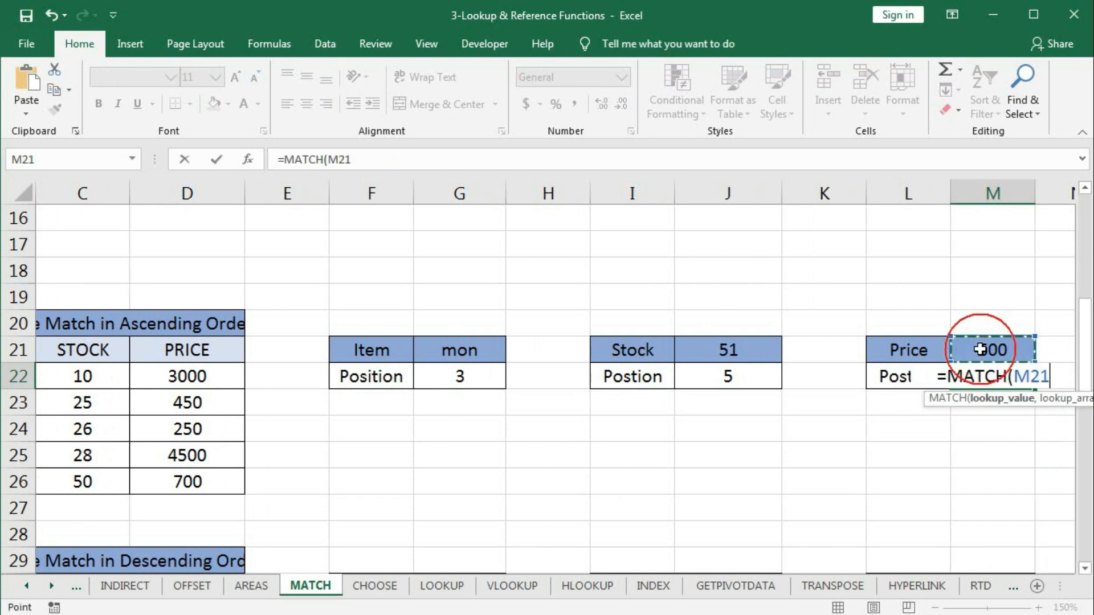
{"action": "type", "text": ","}
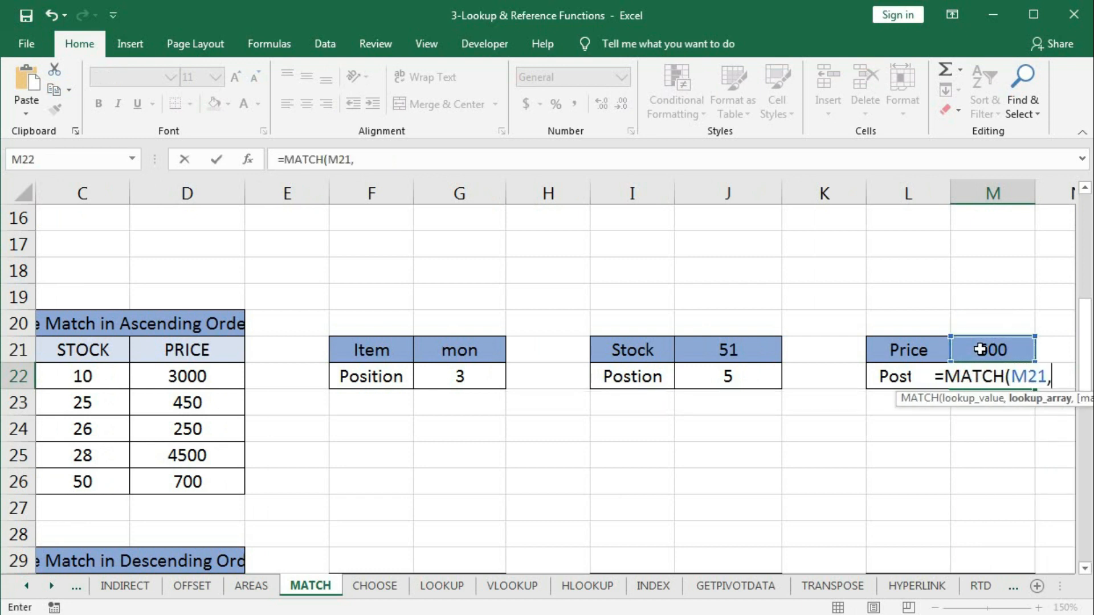
{"action": "left_click_drag", "start_coordinate": [170, 386], "coordinate": [172, 480]}
{"action": "type", "text": ","}
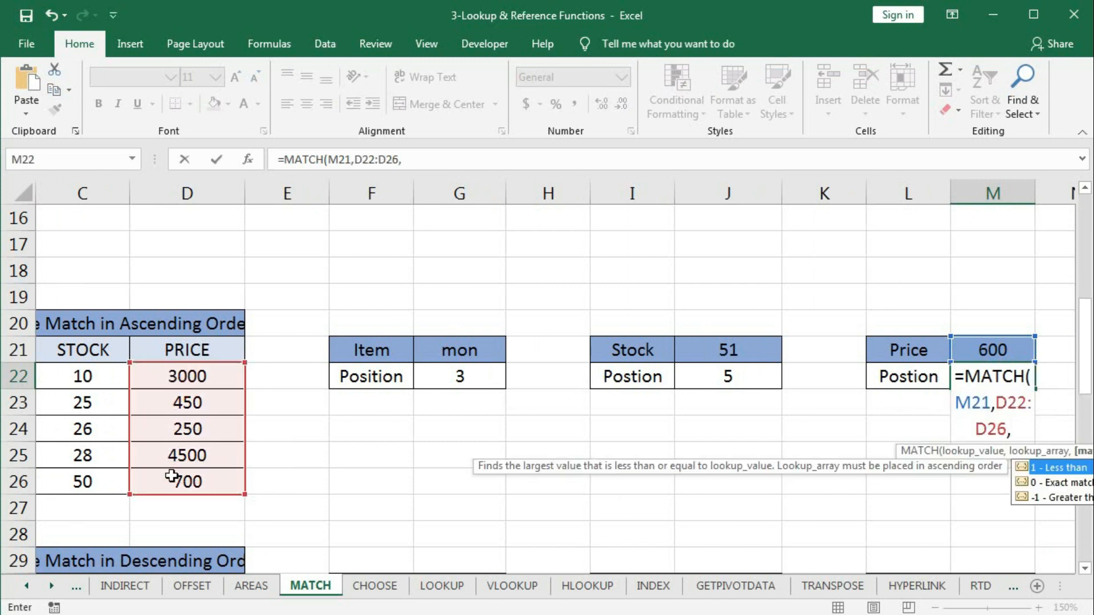
{"action": "type", "text": "1)"}
{"action": "key", "text": "Return"}
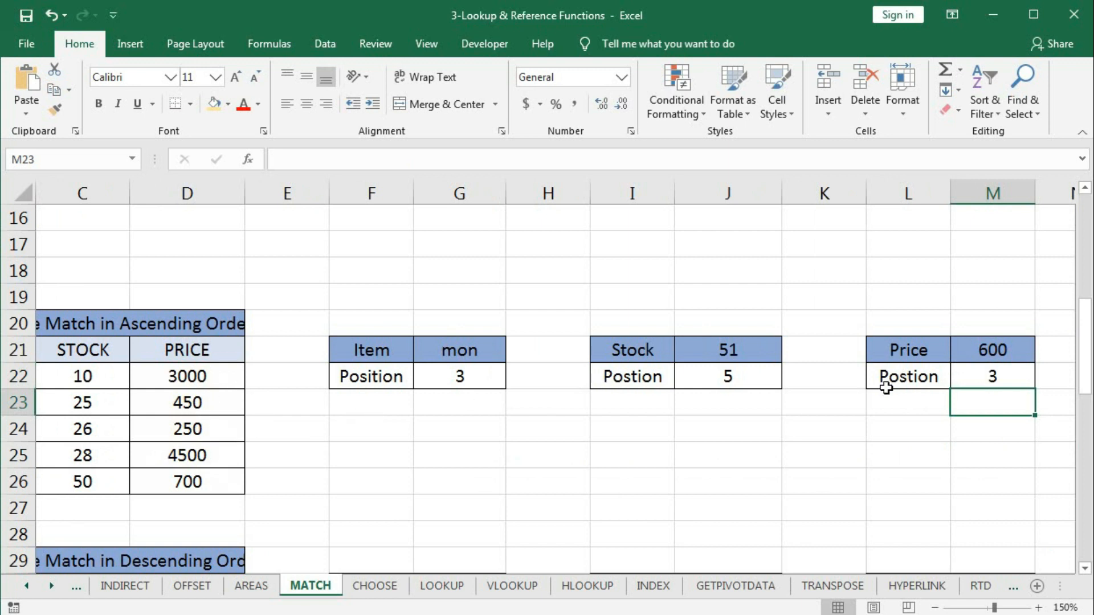
Try the price lookup values 251 and then 249 in cell M21 of Example-2
{"action": "left_click", "coordinate": [973, 354]}
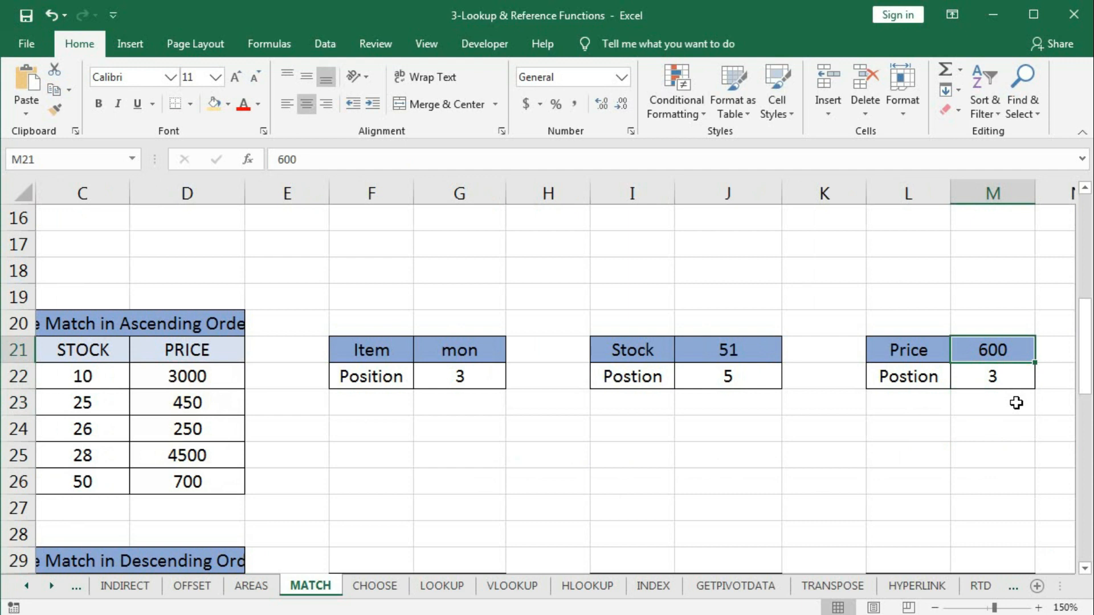
{"action": "type", "text": "12"}
{"action": "key", "text": "BackSpace"}
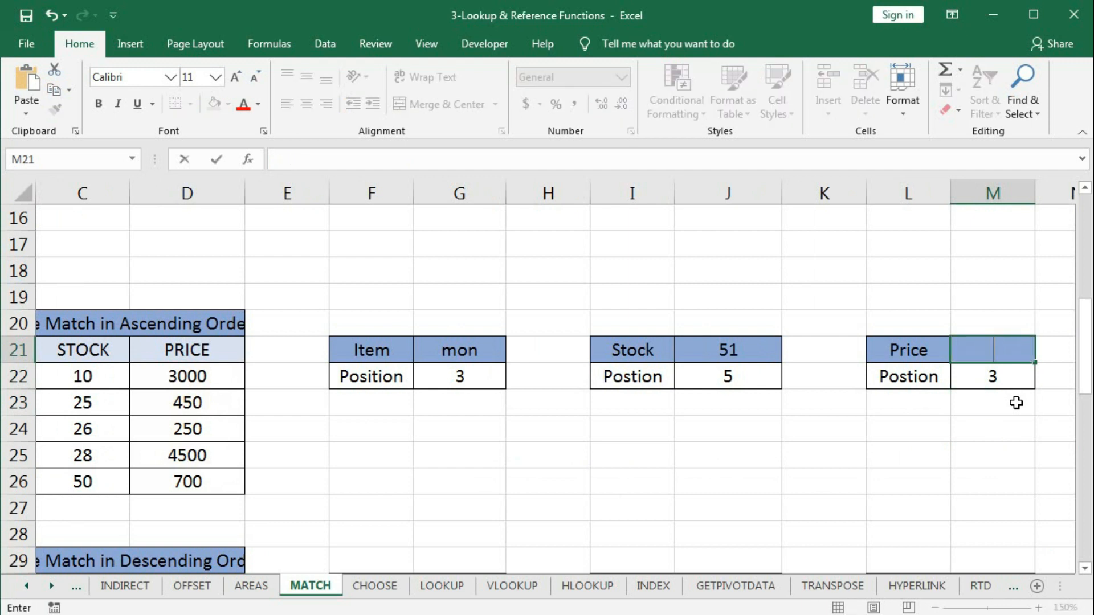
{"action": "type", "text": "51"}
{"action": "key", "text": "Return"}
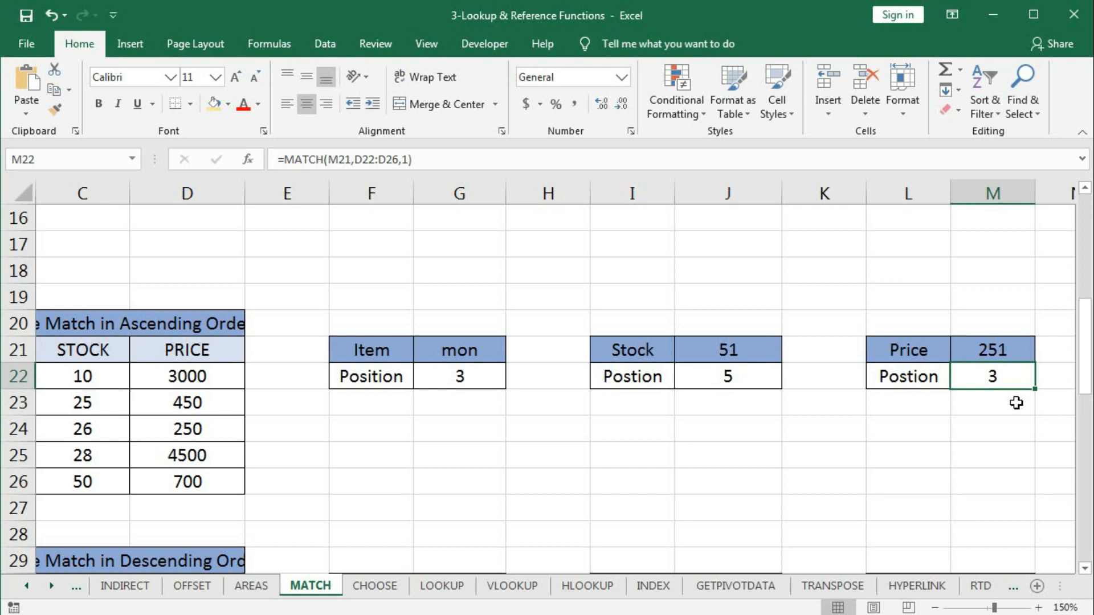
{"action": "key", "text": "Up"}
{"action": "type", "text": "249"}
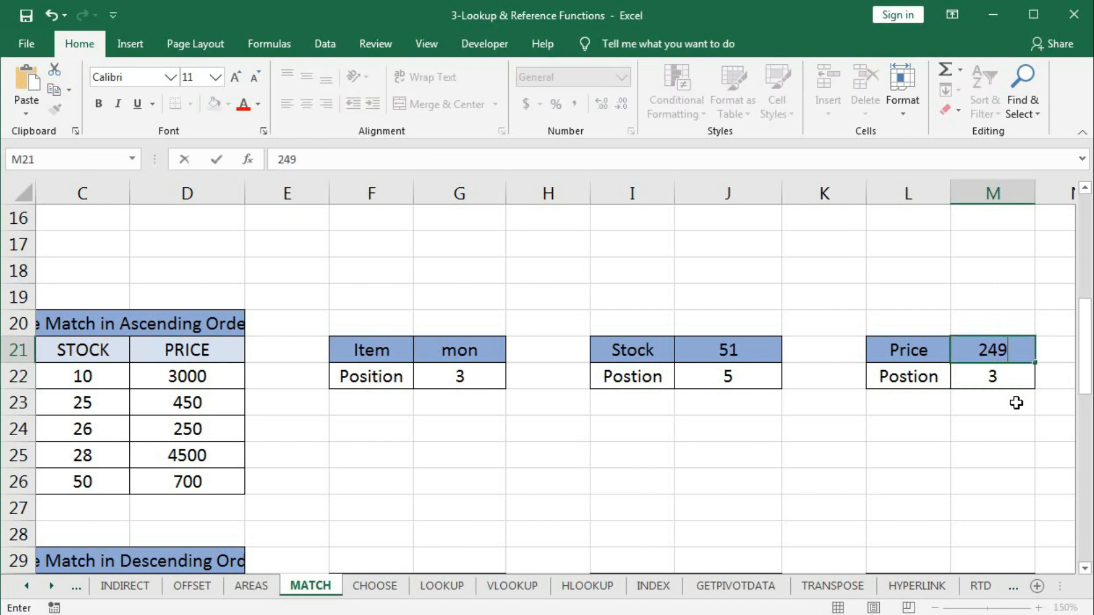
{"action": "key", "text": "Return"}
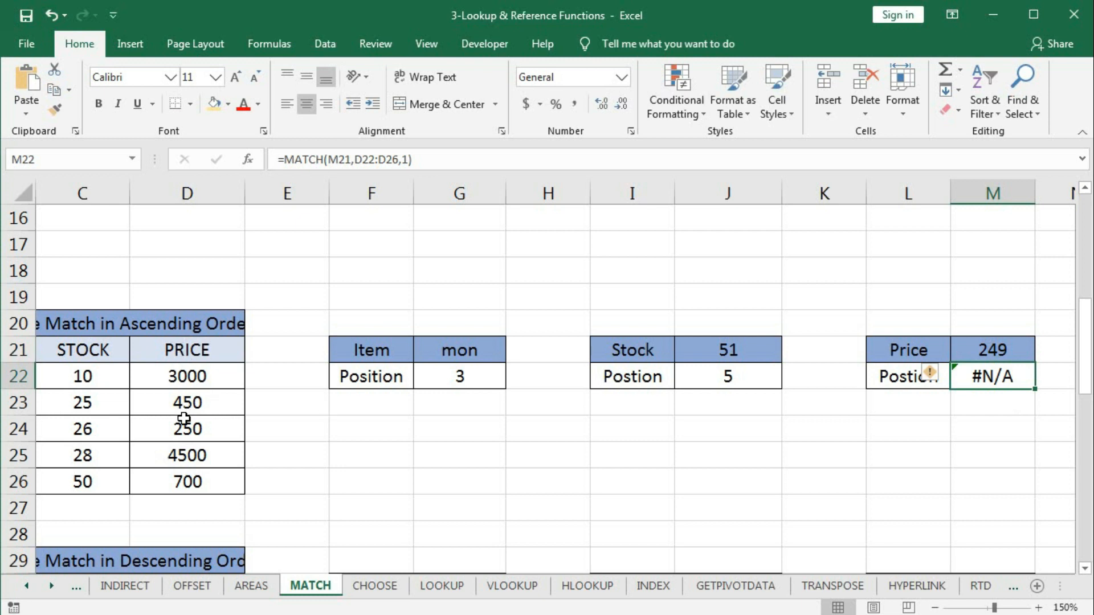
Sort the Example-2 table B21:D26 by PRICE from smallest to largest, treating the first row as headers
{"action": "left_click_drag", "start_coordinate": [186, 376], "coordinate": [185, 469]}
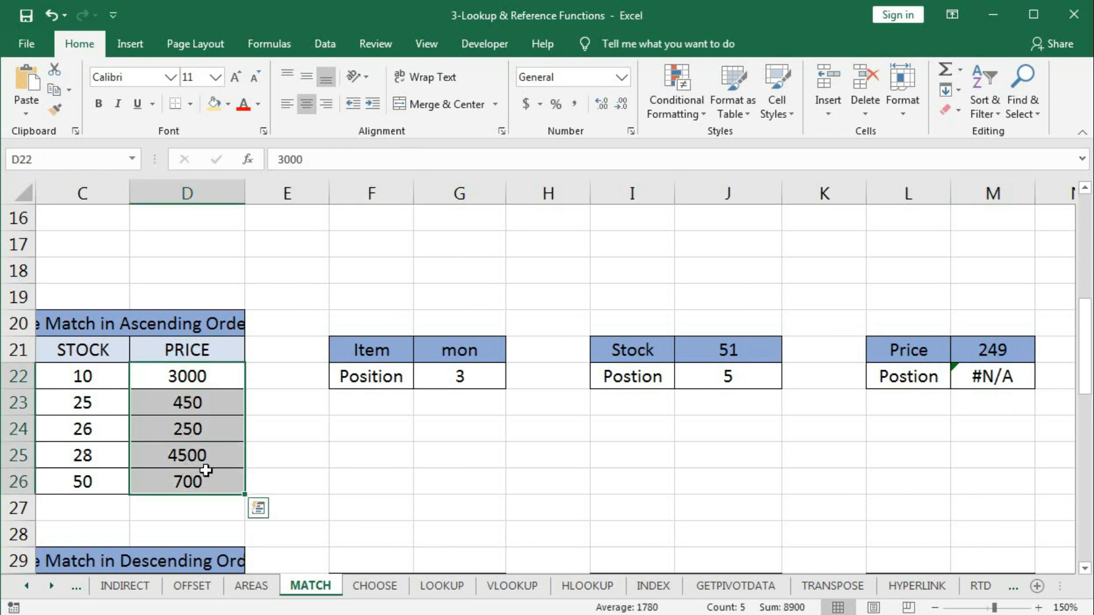
{"action": "left_click_drag", "start_coordinate": [140, 430], "coordinate": [12, 425]}
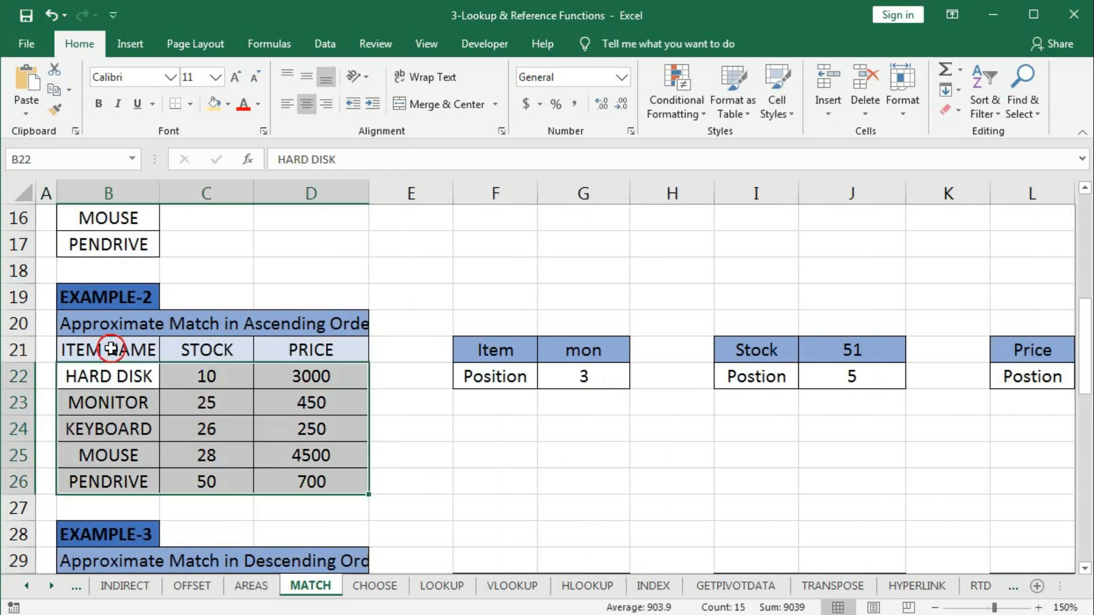
{"action": "left_click_drag", "start_coordinate": [110, 350], "coordinate": [325, 482]}
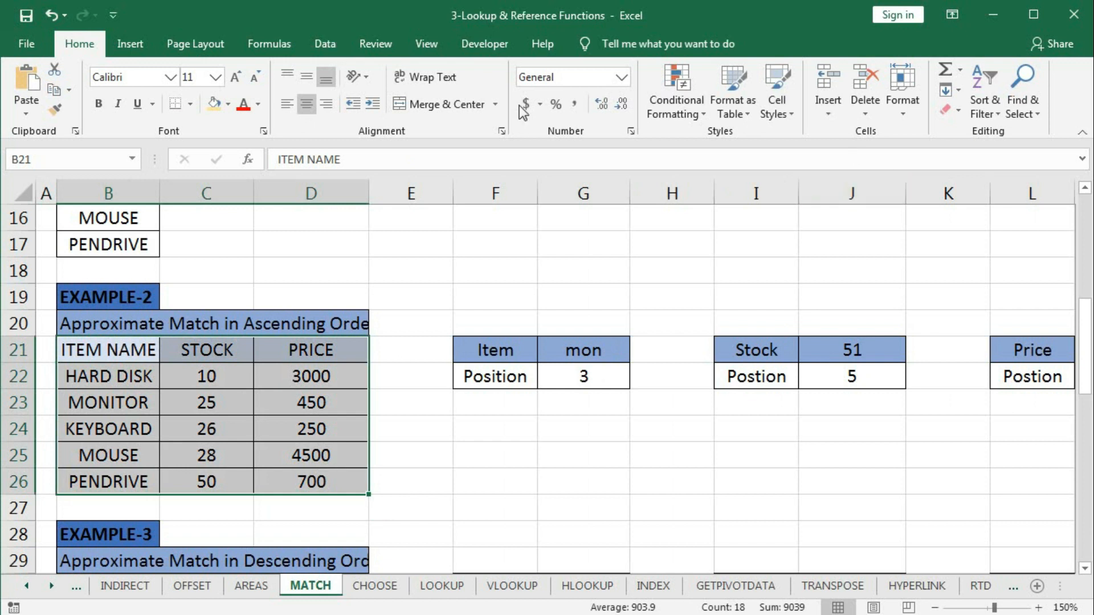
{"action": "left_click", "coordinate": [989, 97]}
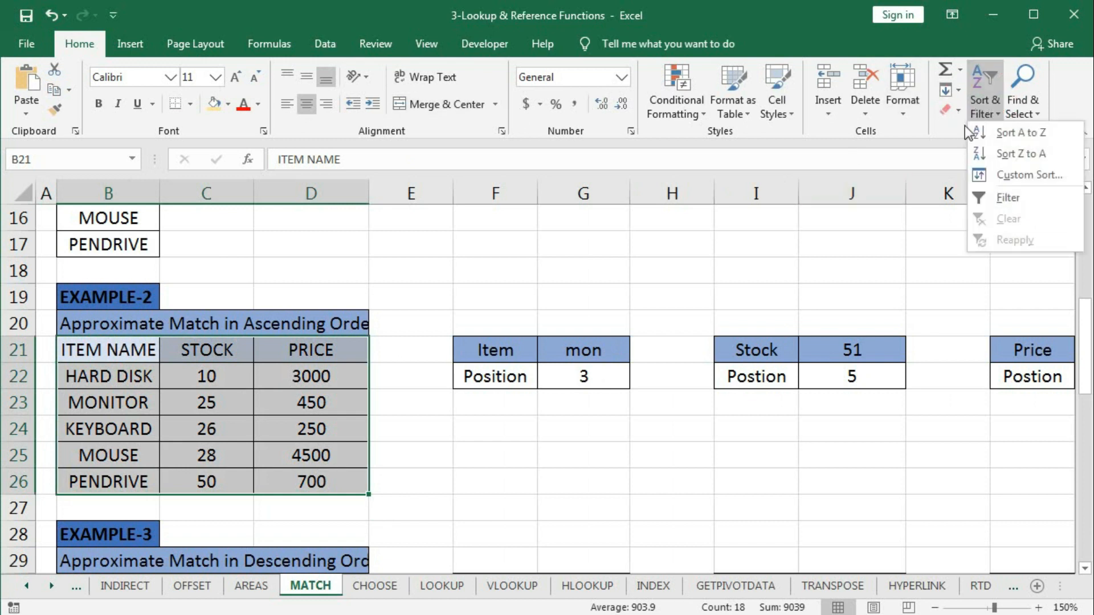
{"action": "left_click", "coordinate": [990, 152]}
{"action": "left_click", "coordinate": [956, 177]}
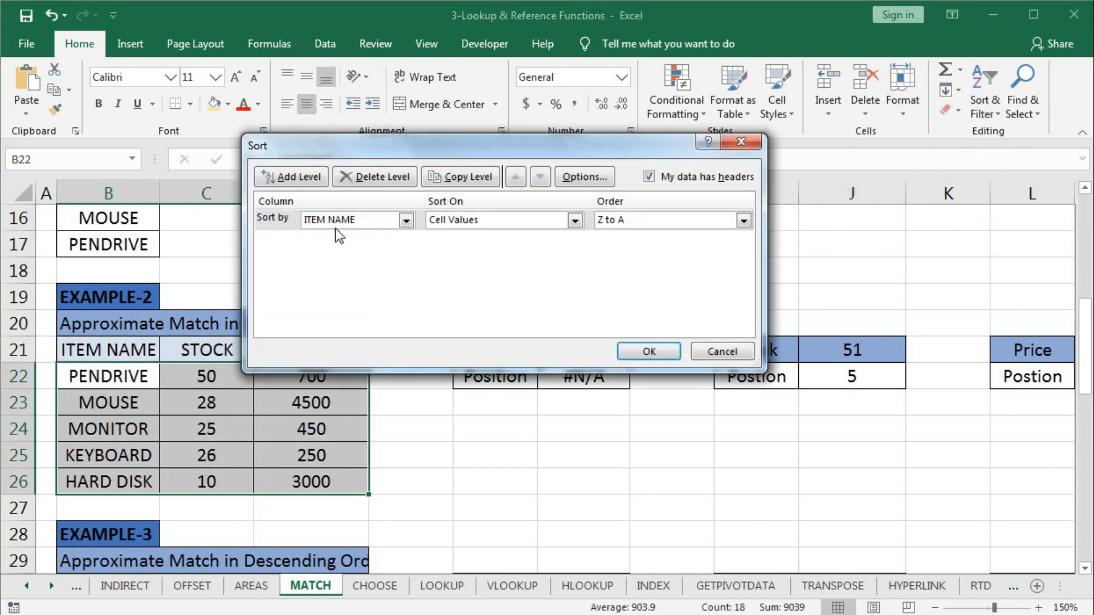
{"action": "left_click", "coordinate": [406, 221]}
{"action": "left_click", "coordinate": [345, 259]}
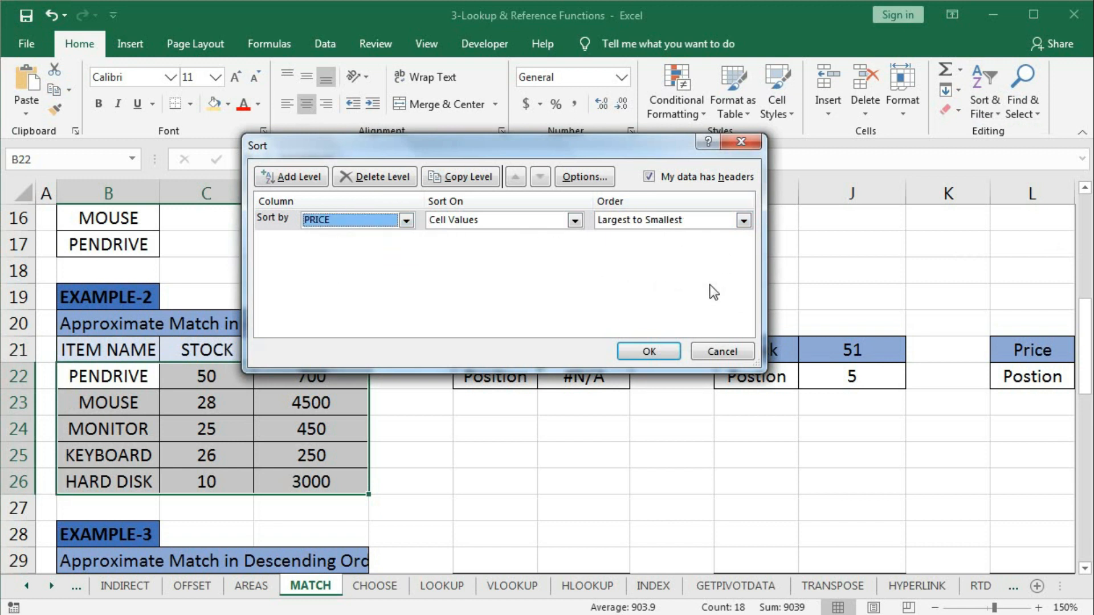
{"action": "left_click", "coordinate": [743, 221]}
{"action": "left_click", "coordinate": [629, 235]}
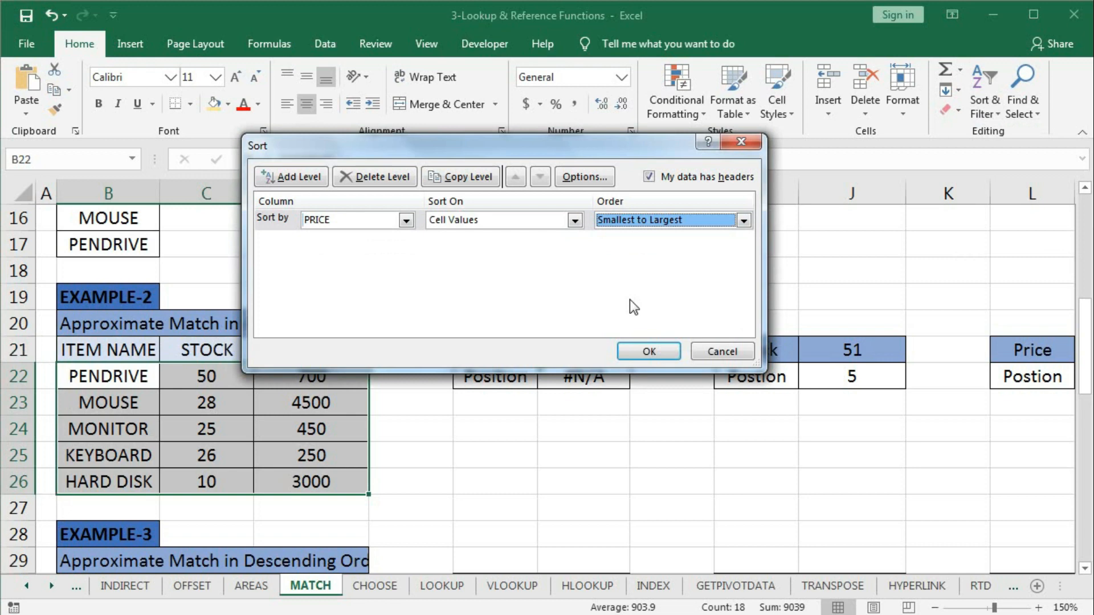
{"action": "left_click", "coordinate": [642, 353]}
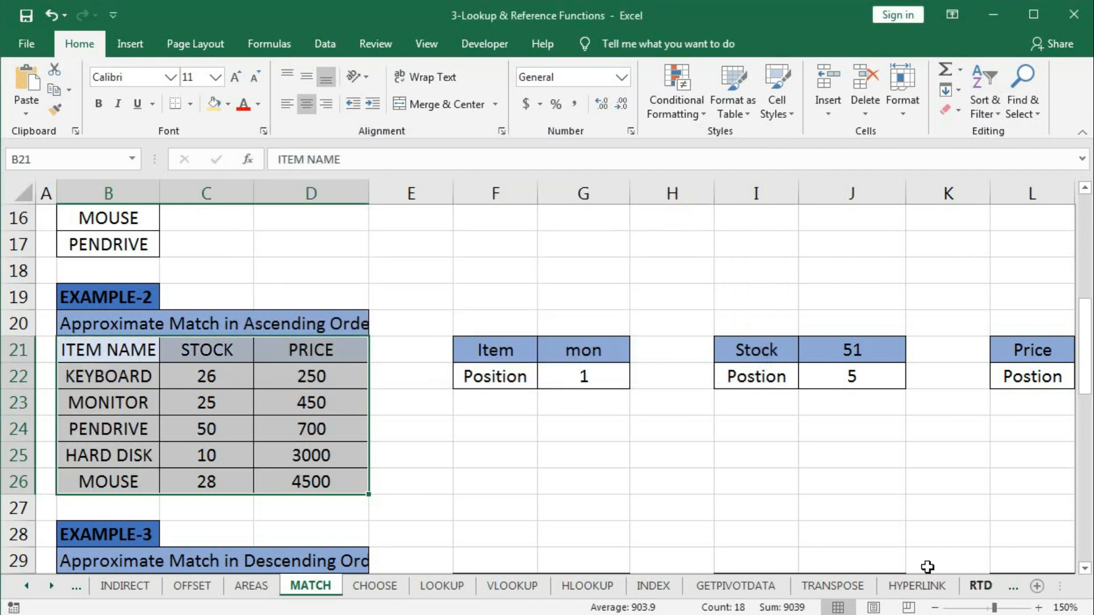
Set the Example-2 price lookup value in M21 to 251
{"action": "left_click", "coordinate": [1034, 381]}
{"action": "key", "text": "Right"}
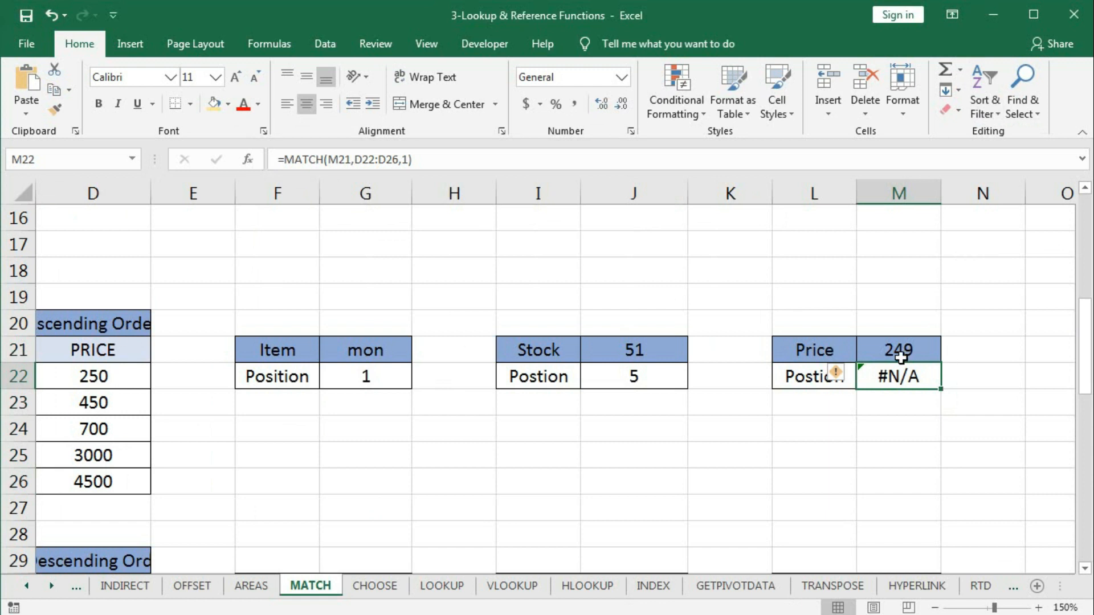
{"action": "key", "text": "Up"}
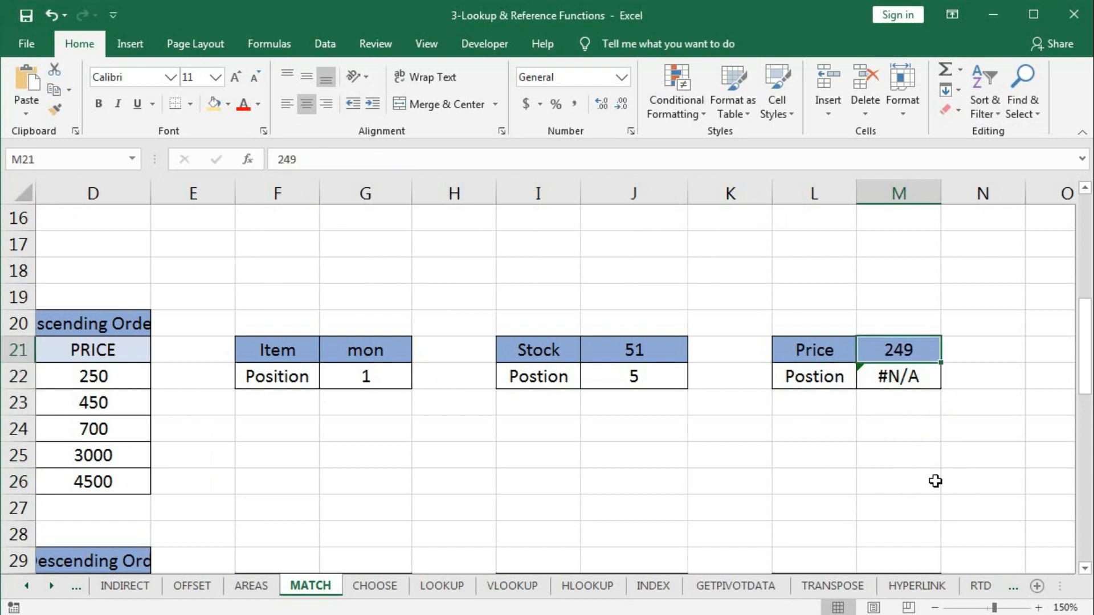
{"action": "type", "text": "251"}
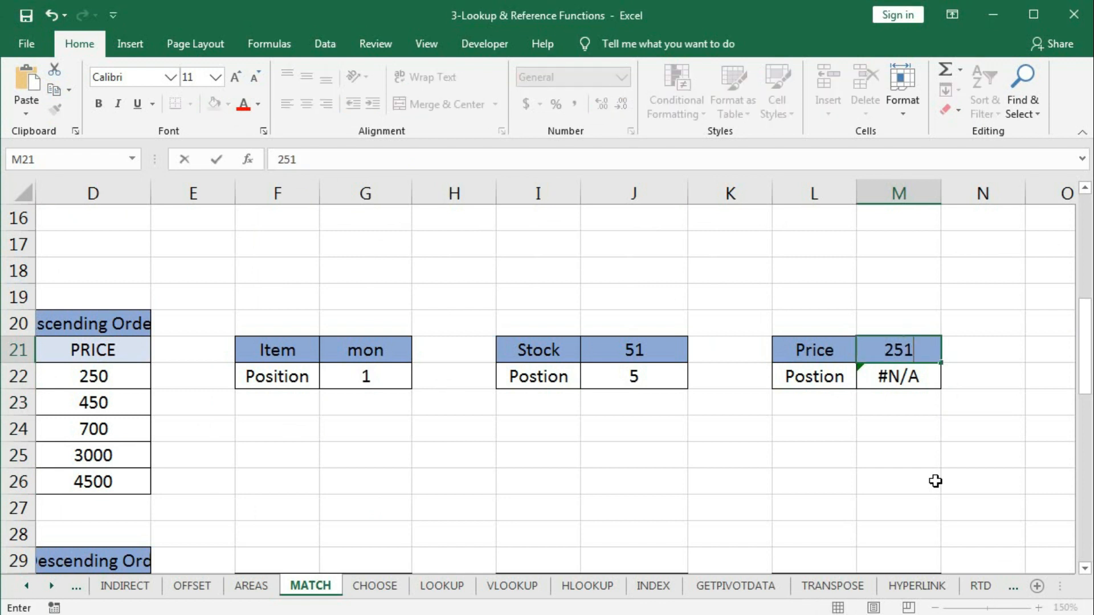
{"action": "key", "text": "Return"}
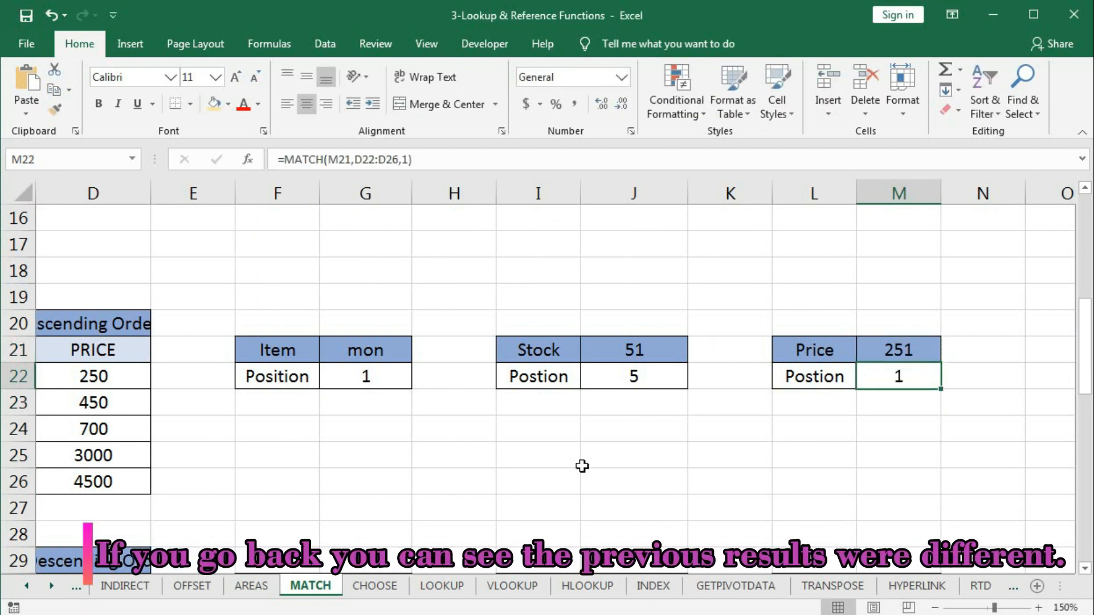
Review the Example-2 item and stock position cells against the sorted table, and examine Example-3's ITEM NAME and STOCK columns
{"action": "left_click", "coordinate": [625, 380]}
{"action": "left_click", "coordinate": [373, 380]}
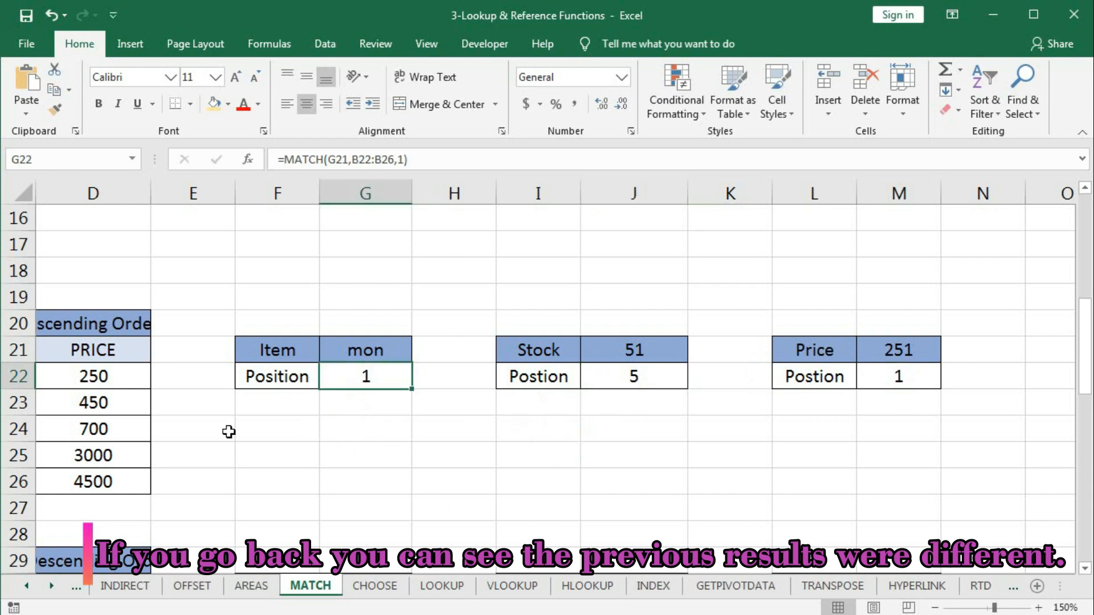
{"action": "left_click_drag", "start_coordinate": [79, 439], "coordinate": [40, 453]}
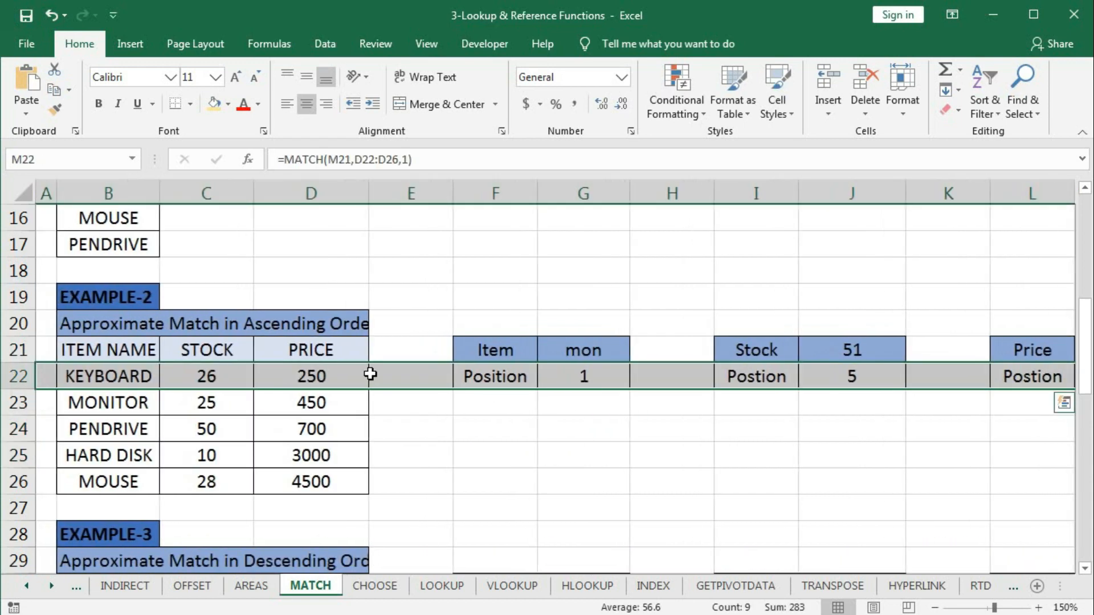
{"action": "left_click", "coordinate": [357, 380]}
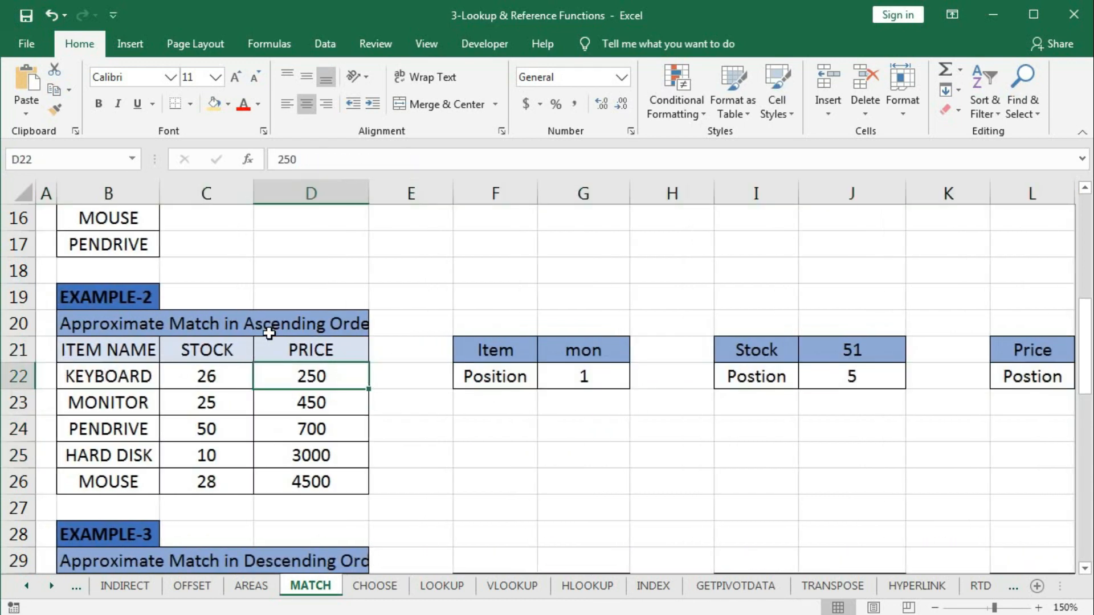
{"action": "scroll", "coordinate": [330, 403], "scroll_direction": "down", "scroll_amount": 1}
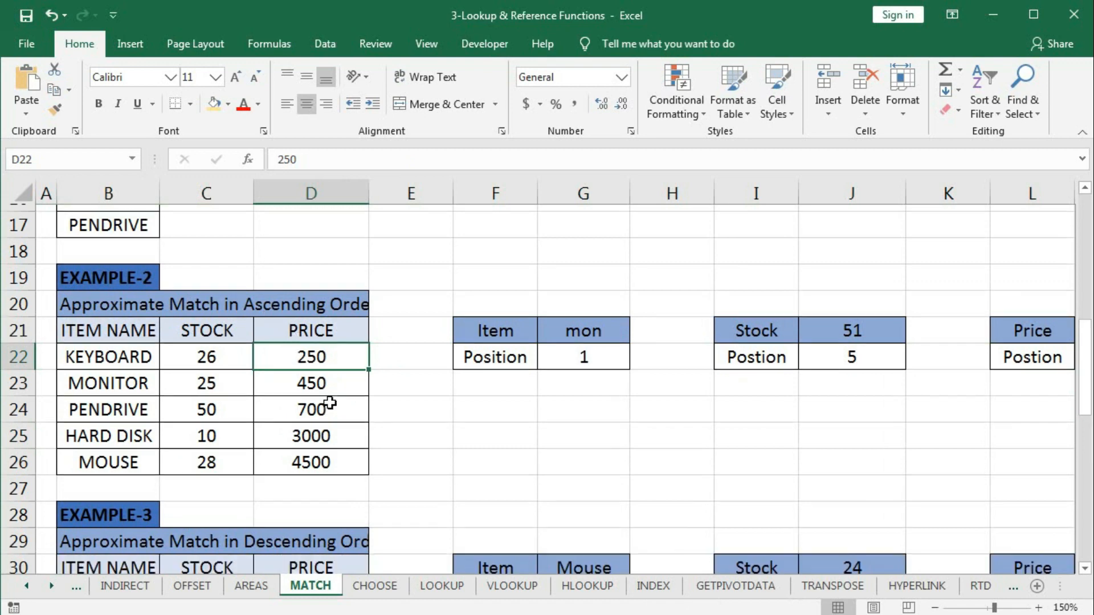
{"action": "scroll", "coordinate": [330, 403], "scroll_direction": "down", "scroll_amount": 3}
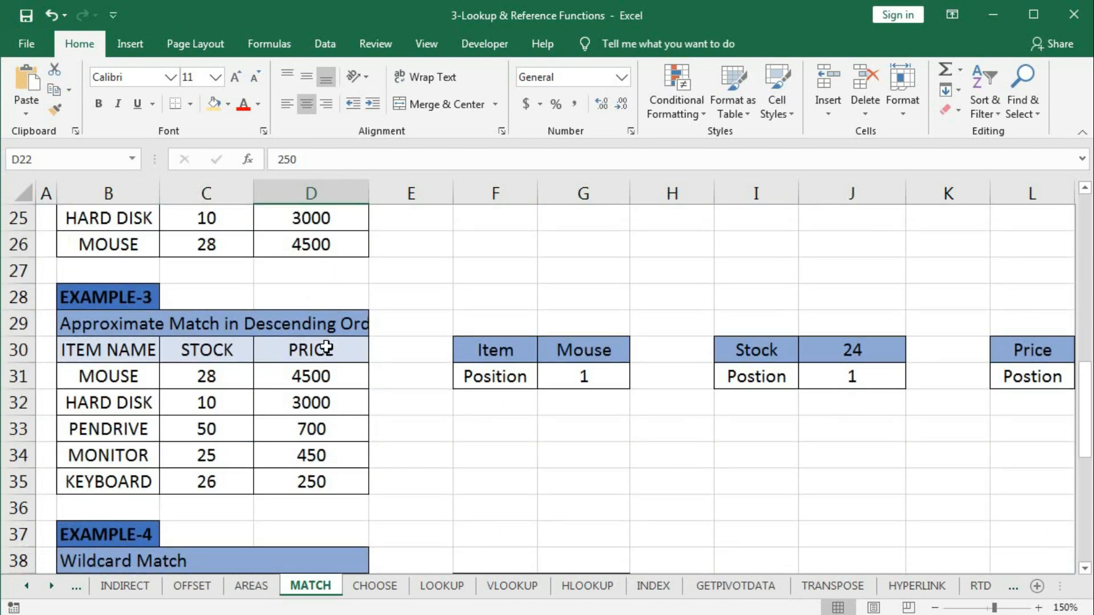
{"action": "left_click", "coordinate": [118, 376]}
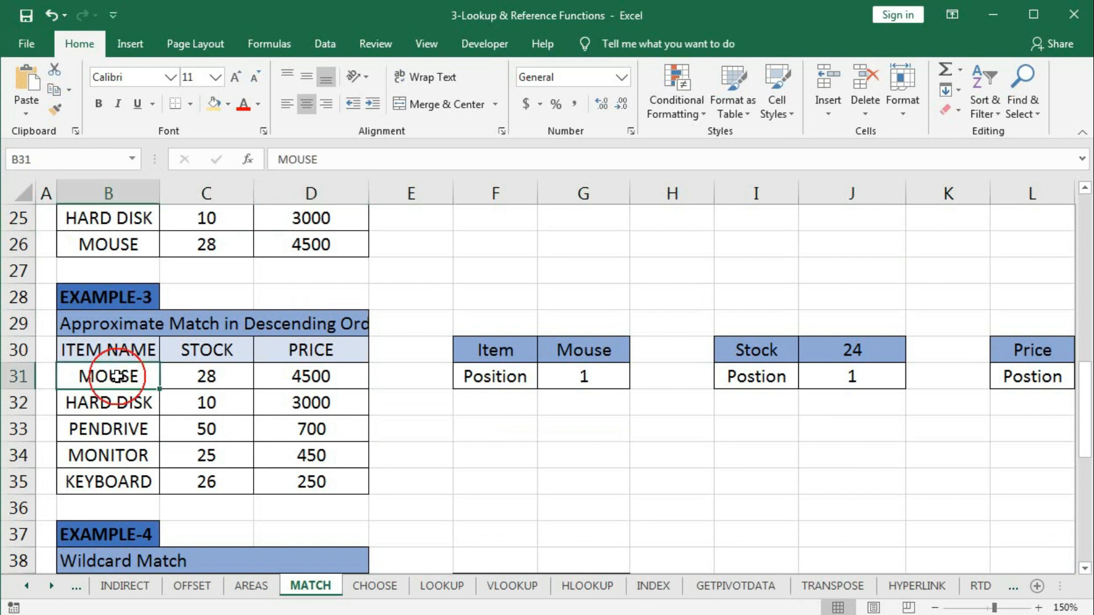
{"action": "left_click_drag", "start_coordinate": [115, 373], "coordinate": [112, 474]}
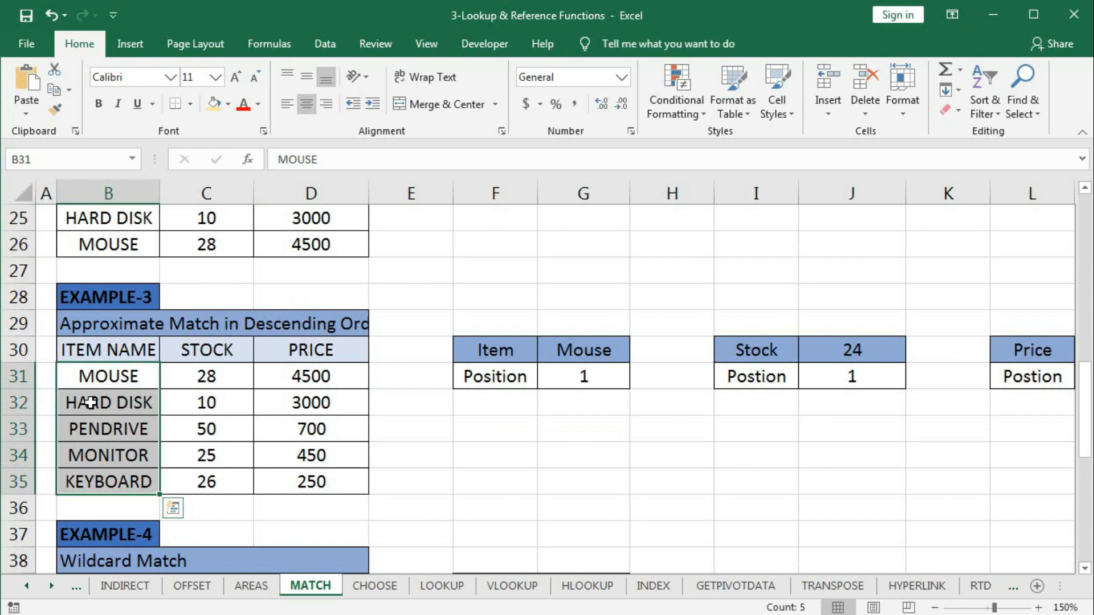
{"action": "left_click_drag", "start_coordinate": [225, 376], "coordinate": [220, 477]}
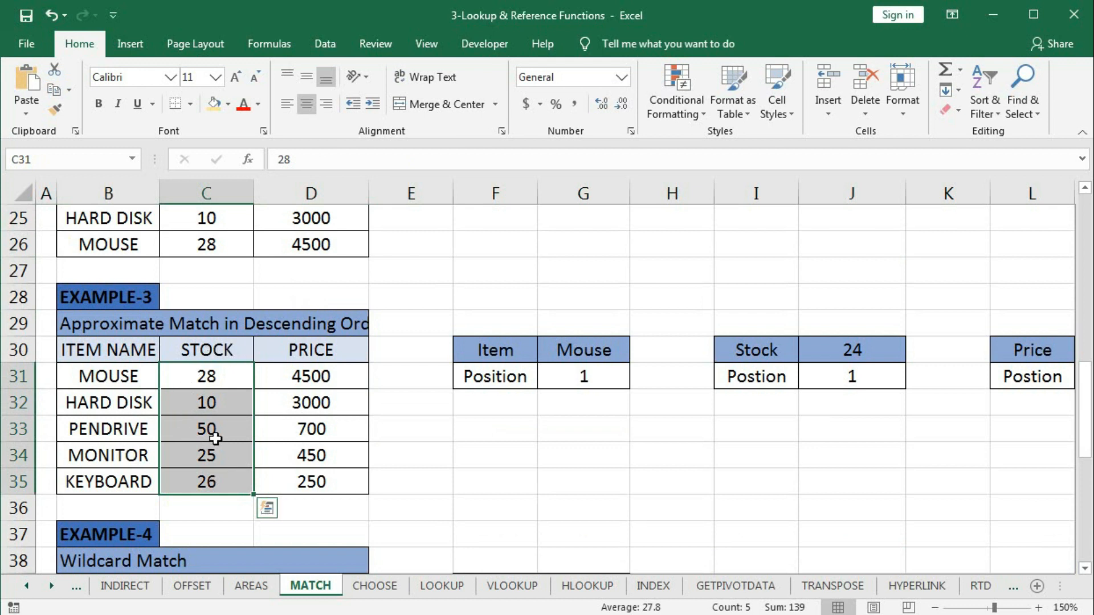
Enter the descending approximate-match formula =MATCH(G30,B31:B35,-1) in the item's Position cell G31 of Example-3
{"action": "left_click", "coordinate": [598, 379]}
{"action": "type", "text": "=m"}
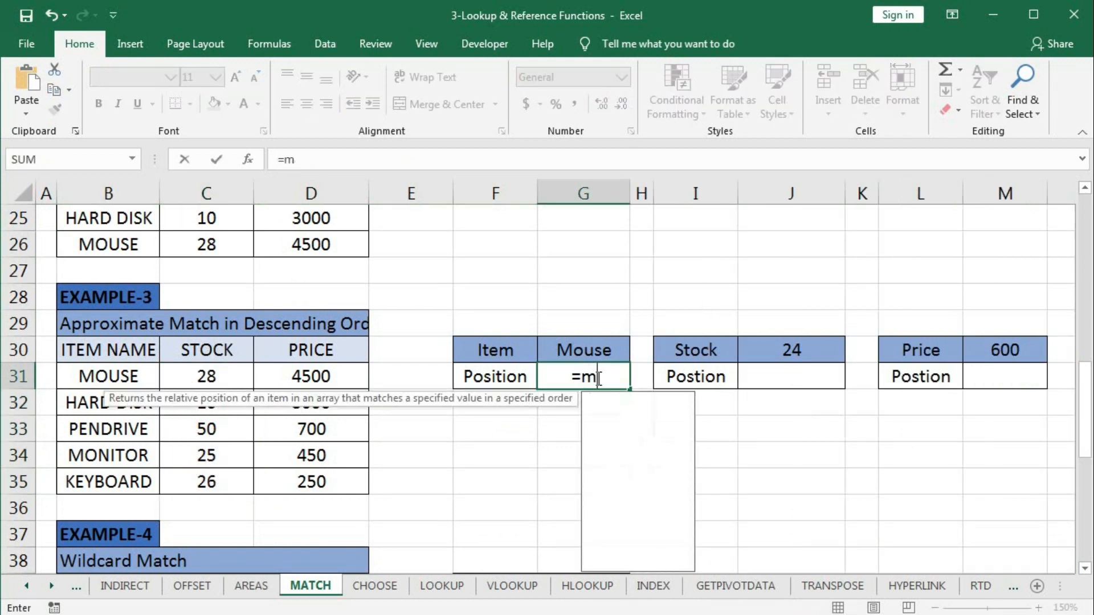
{"action": "key", "text": "Tab"}
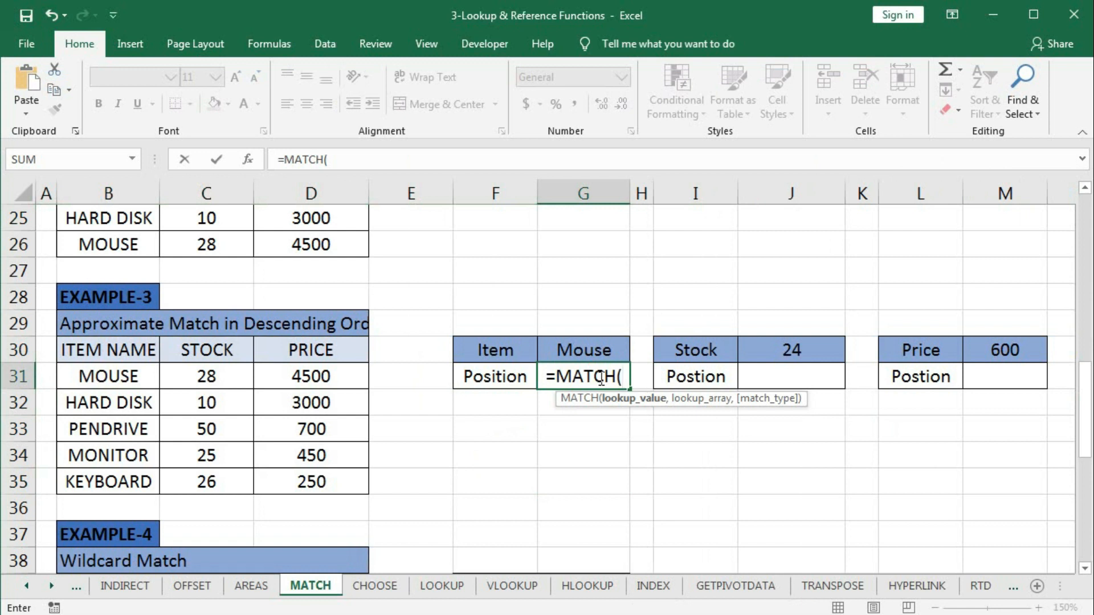
{"action": "left_click", "coordinate": [590, 350]}
{"action": "type", "text": ","}
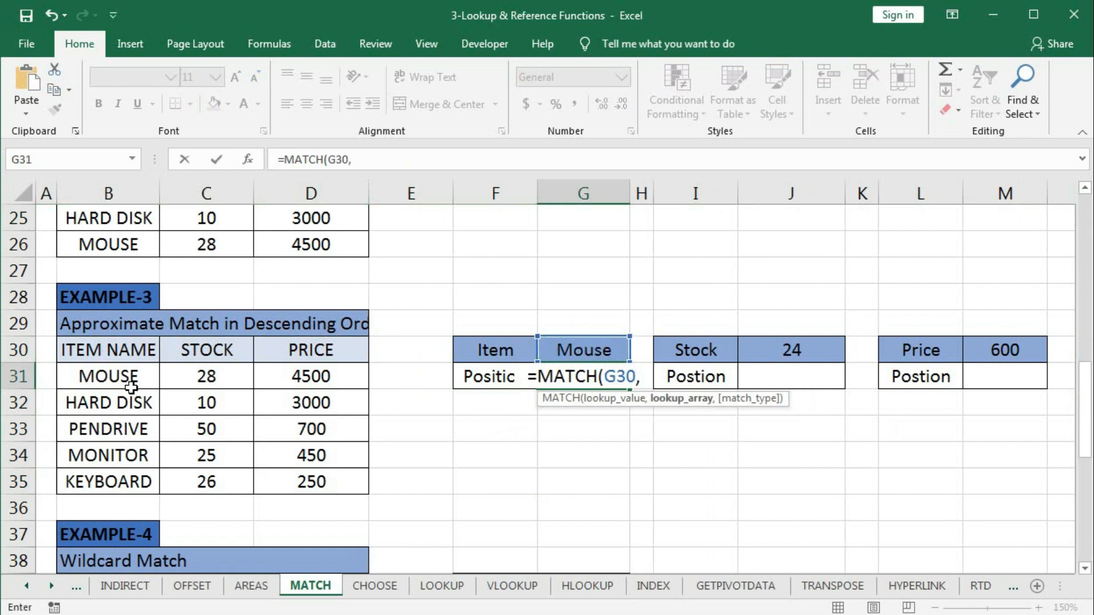
{"action": "left_click_drag", "start_coordinate": [116, 375], "coordinate": [120, 477]}
{"action": "type", "text": ","}
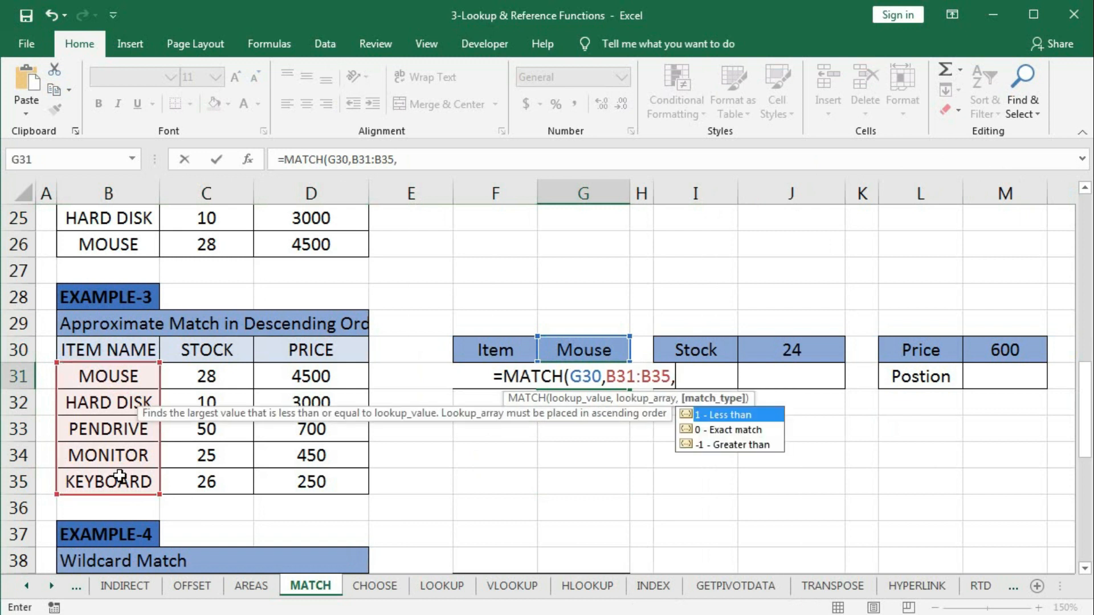
{"action": "type", "text": "-1"}
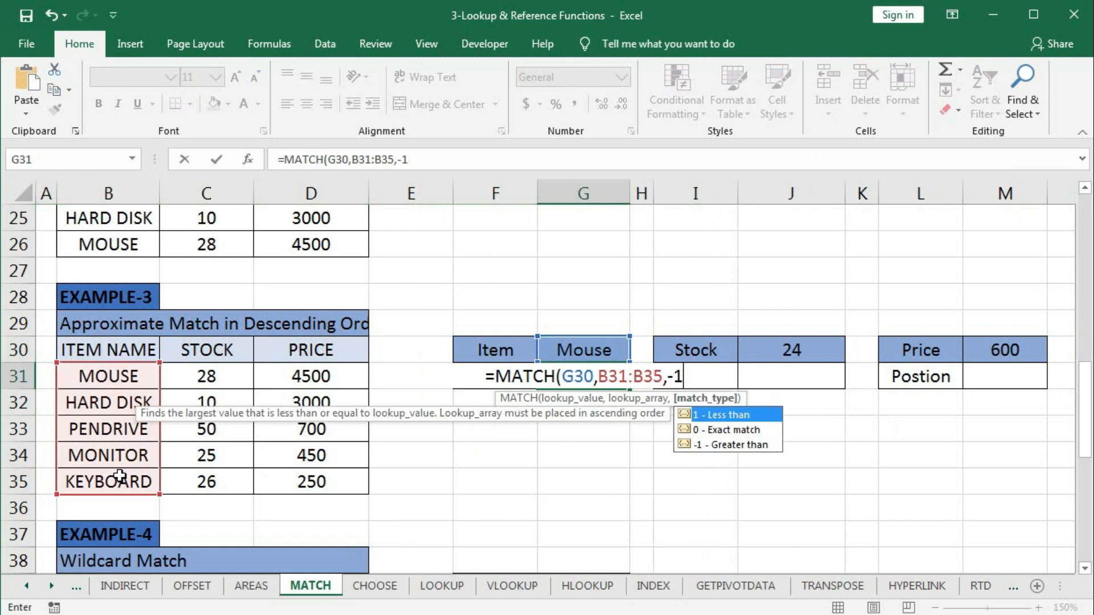
{"action": "type", "text": ")"}
{"action": "key", "text": "Return"}
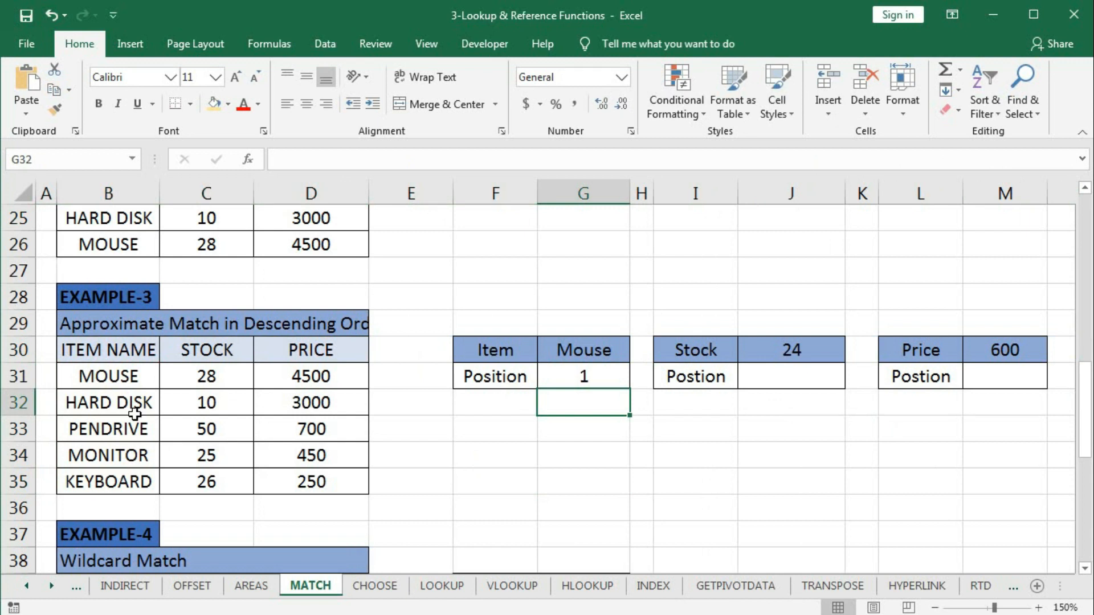
Sort the Example-3 table B30:D35 by ITEM NAME from Z to A, treating the first row as headers
{"action": "left_click_drag", "start_coordinate": [114, 356], "coordinate": [300, 477]}
{"action": "left_click", "coordinate": [984, 108]}
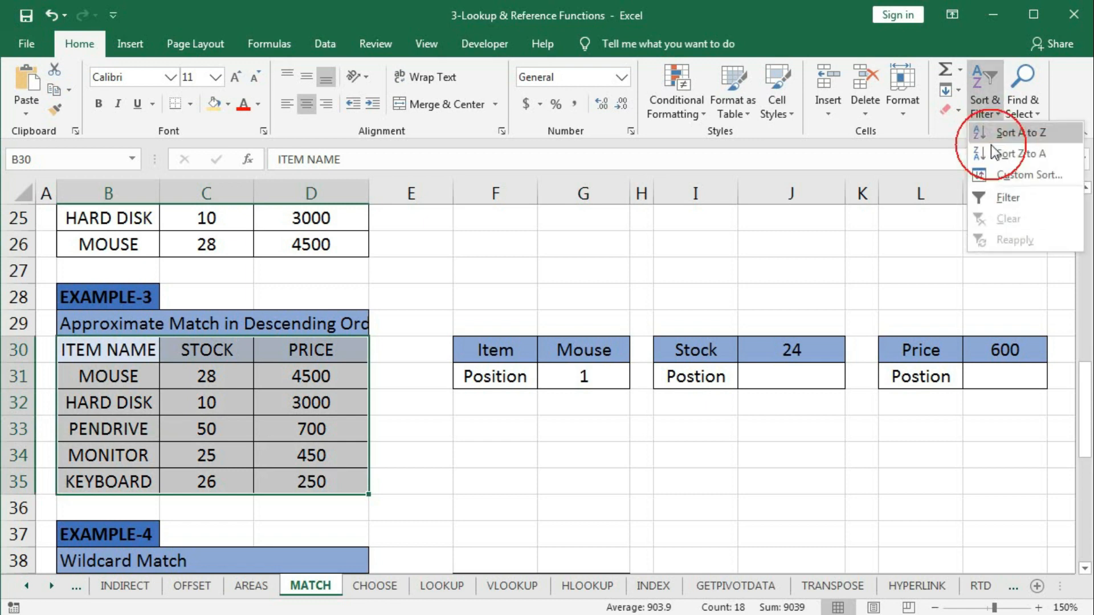
{"action": "left_click", "coordinate": [1001, 177]}
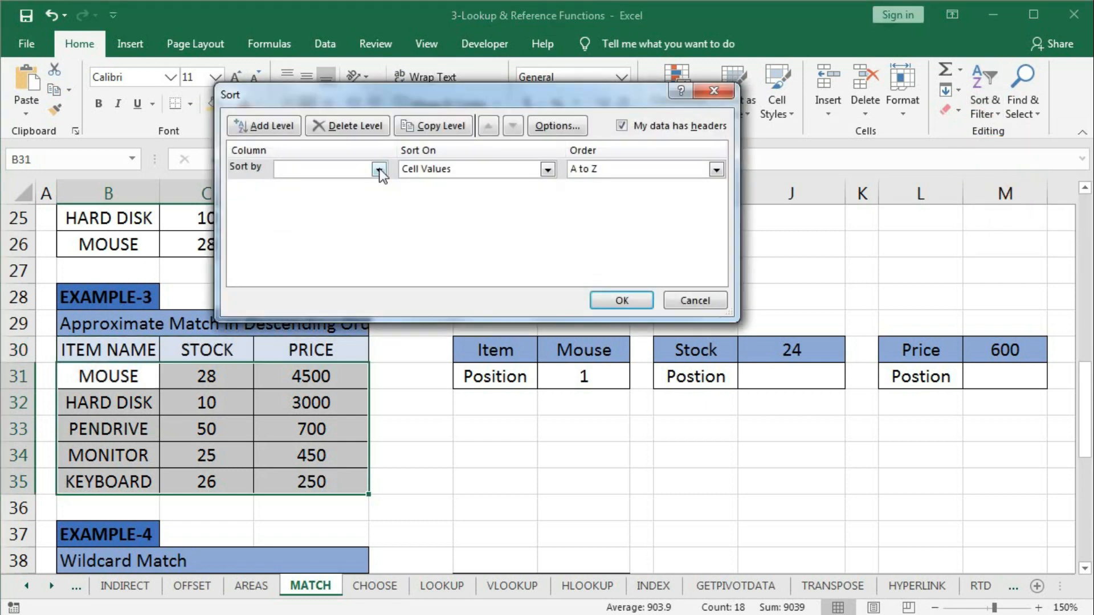
{"action": "left_click", "coordinate": [379, 170]}
{"action": "left_click", "coordinate": [333, 182]}
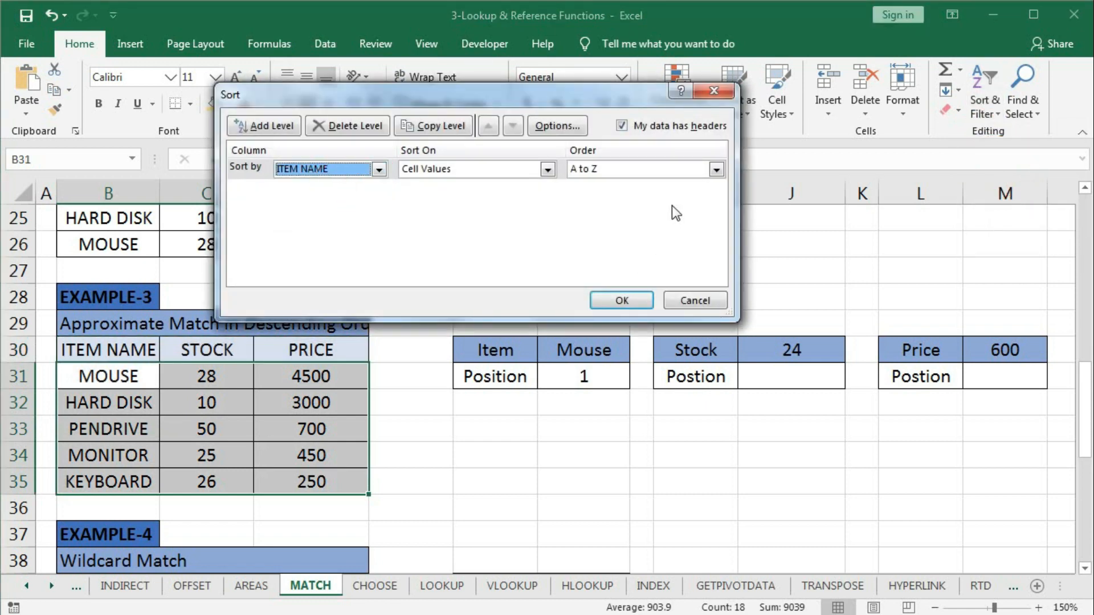
{"action": "left_click", "coordinate": [716, 170]}
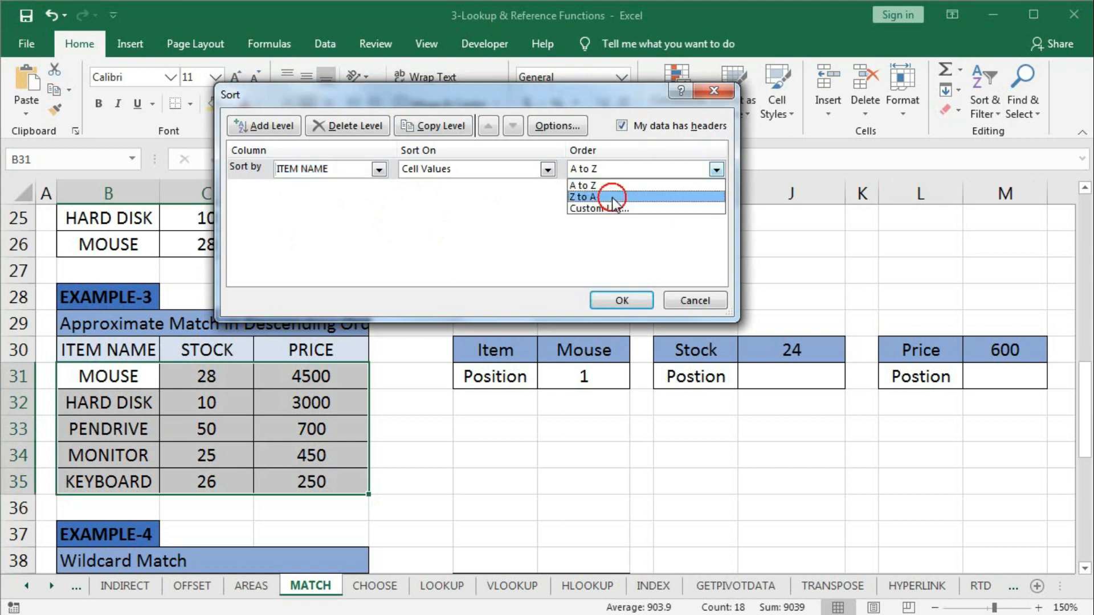
{"action": "left_click", "coordinate": [612, 194]}
{"action": "left_click", "coordinate": [626, 297]}
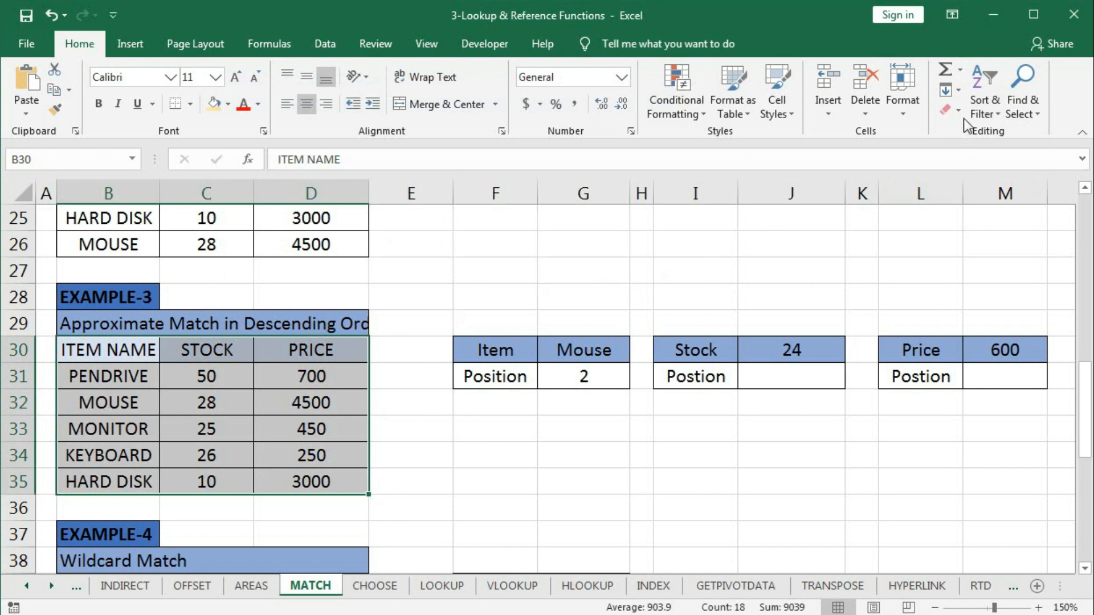
Re-sort the Example-3 table by ITEM NAME in A to Z order
{"action": "left_click", "coordinate": [985, 107]}
{"action": "left_click", "coordinate": [976, 178]}
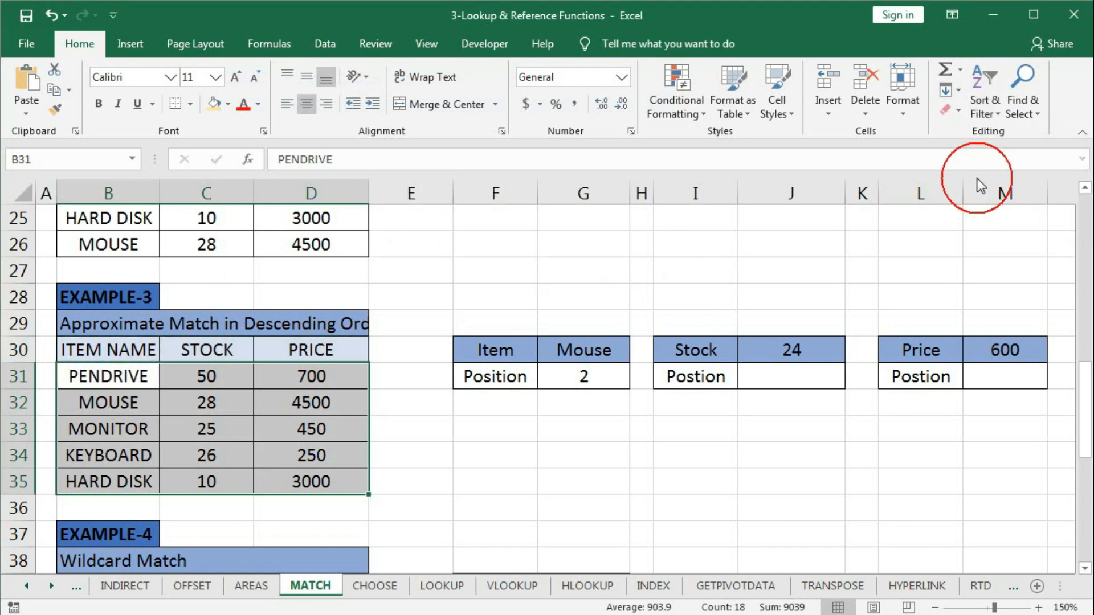
{"action": "left_click", "coordinate": [716, 169]}
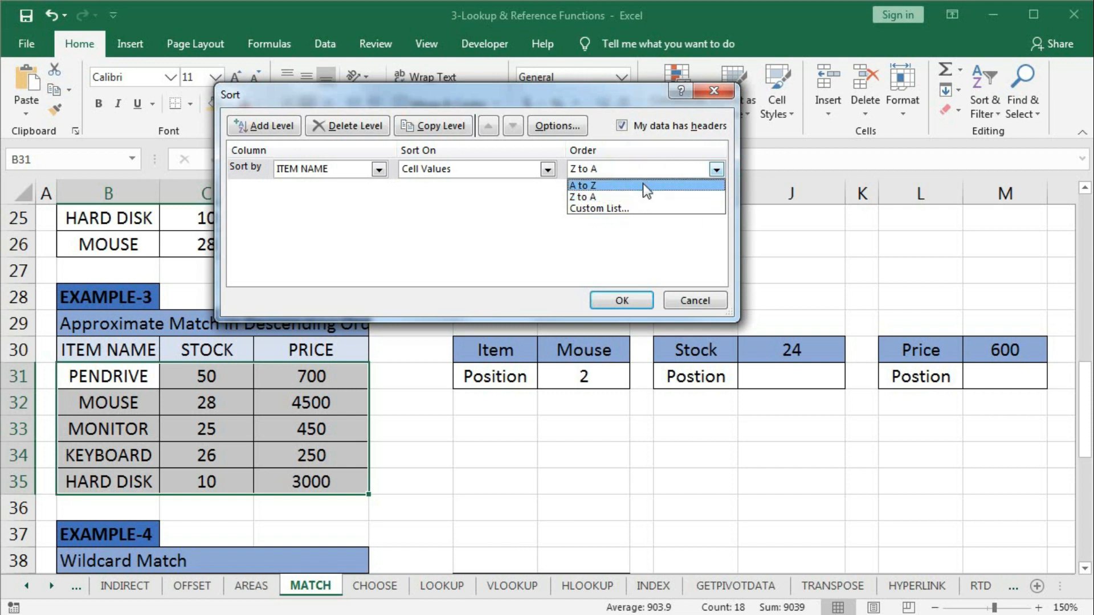
{"action": "left_click", "coordinate": [642, 183]}
{"action": "left_click", "coordinate": [622, 299]}
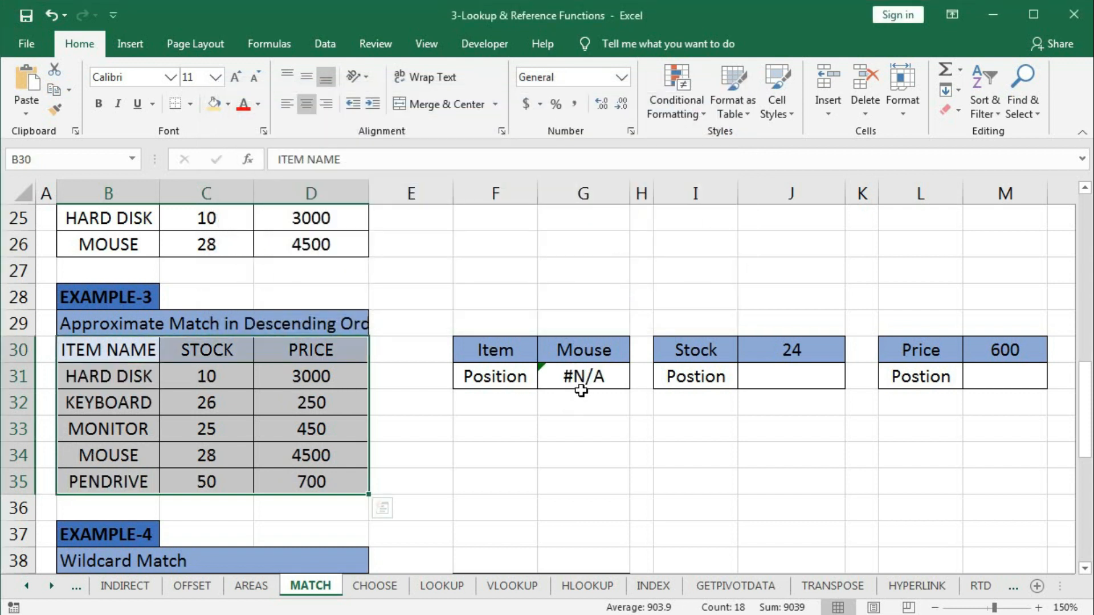
Enter the descending approximate-match formula =MATCH(J30,C31:C35,-1) in the stock position cell J31 of Example-3
{"action": "left_click", "coordinate": [779, 370]}
{"action": "type", "text": "="}
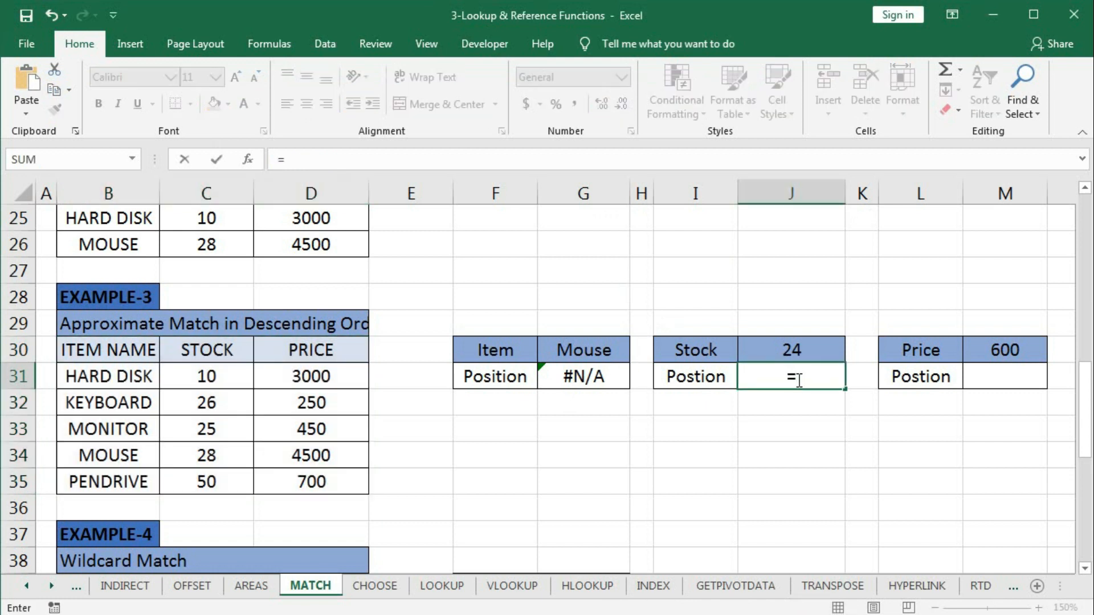
{"action": "type", "text": "mat"}
{"action": "key", "text": "Tab"}
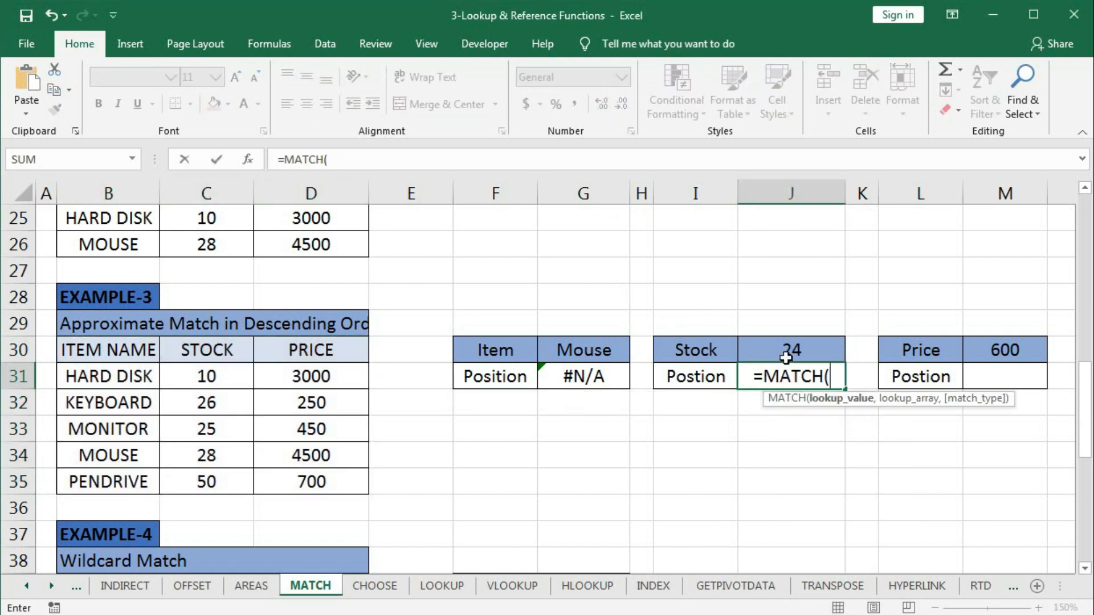
{"action": "left_click", "coordinate": [787, 356]}
{"action": "type", "text": ","}
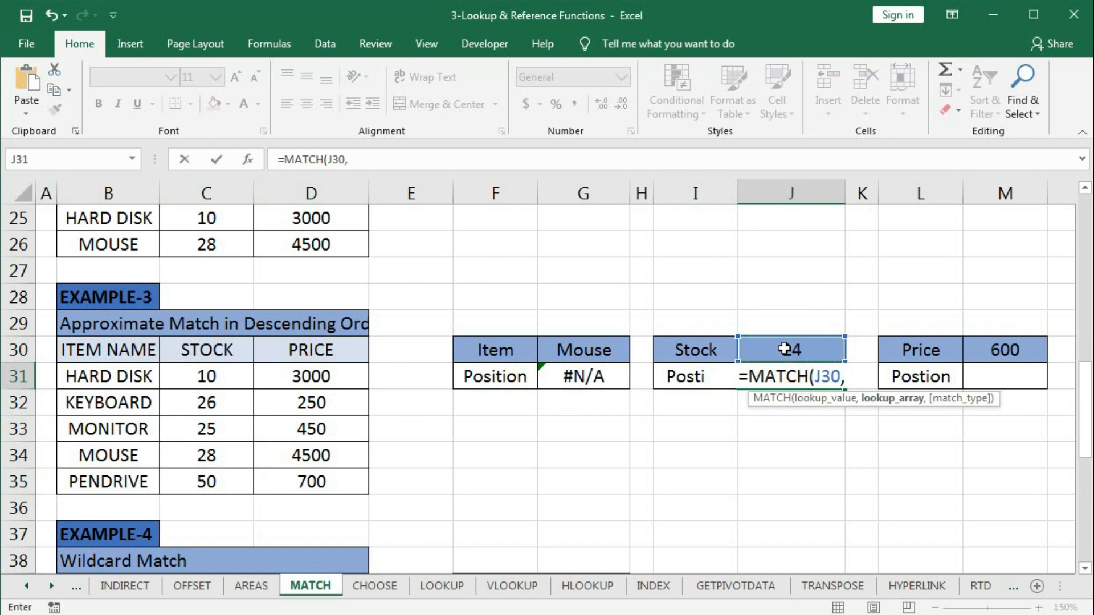
{"action": "left_click_drag", "start_coordinate": [207, 373], "coordinate": [213, 475]}
{"action": "type", "text": ","}
{"action": "type", "text": "-1"}
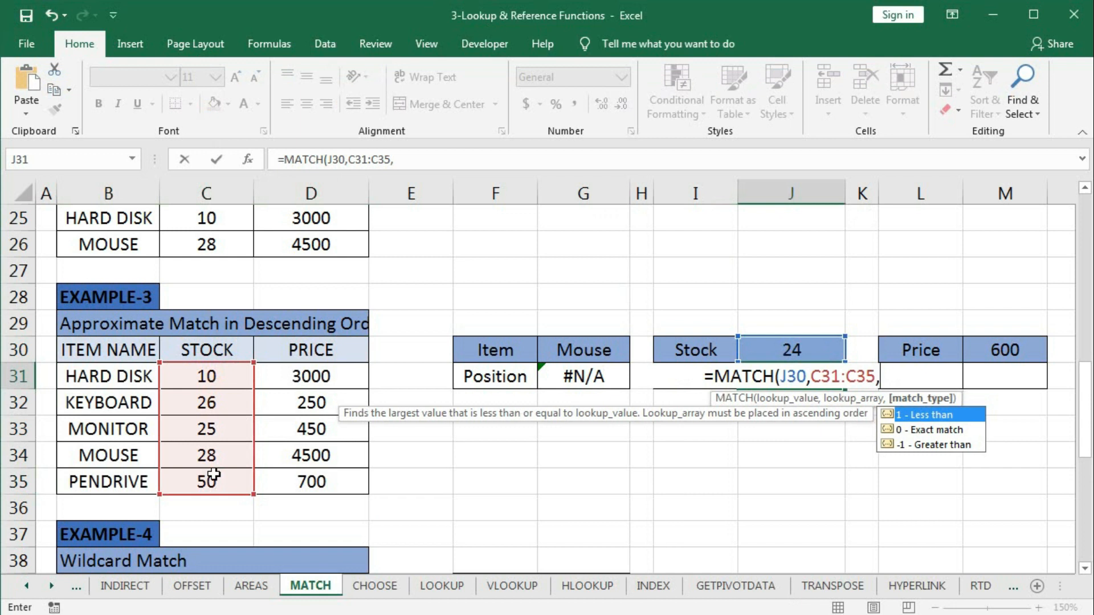
{"action": "type", "text": ")"}
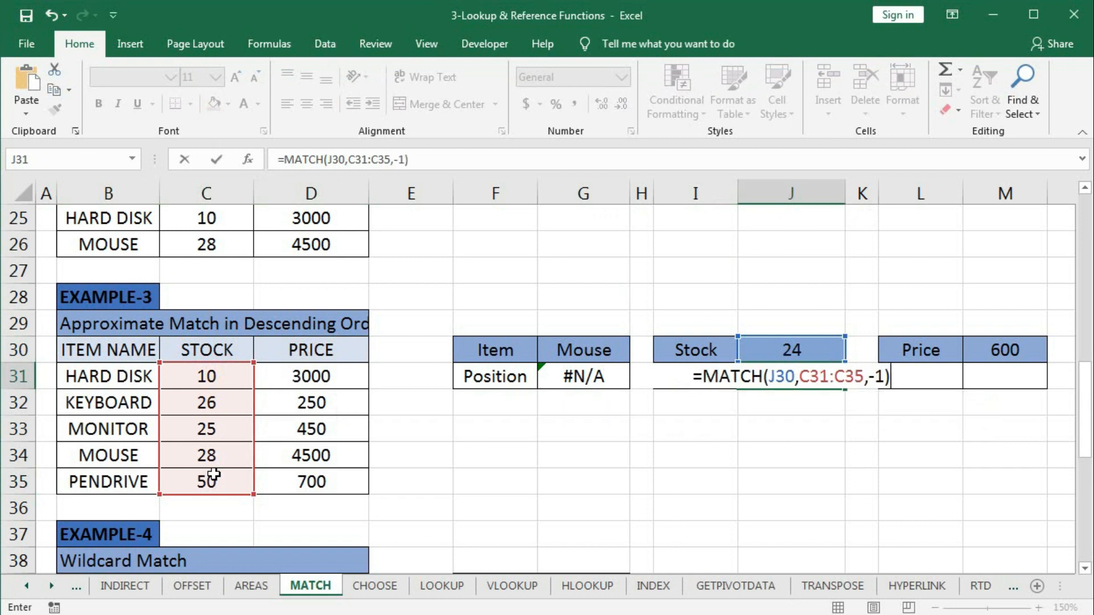
{"action": "key", "text": "Return"}
Check Example-3's stock position formula against the STOCK column, and sort table B30:D35 by STOCK from largest to smallest
{"action": "left_click", "coordinate": [785, 376]}
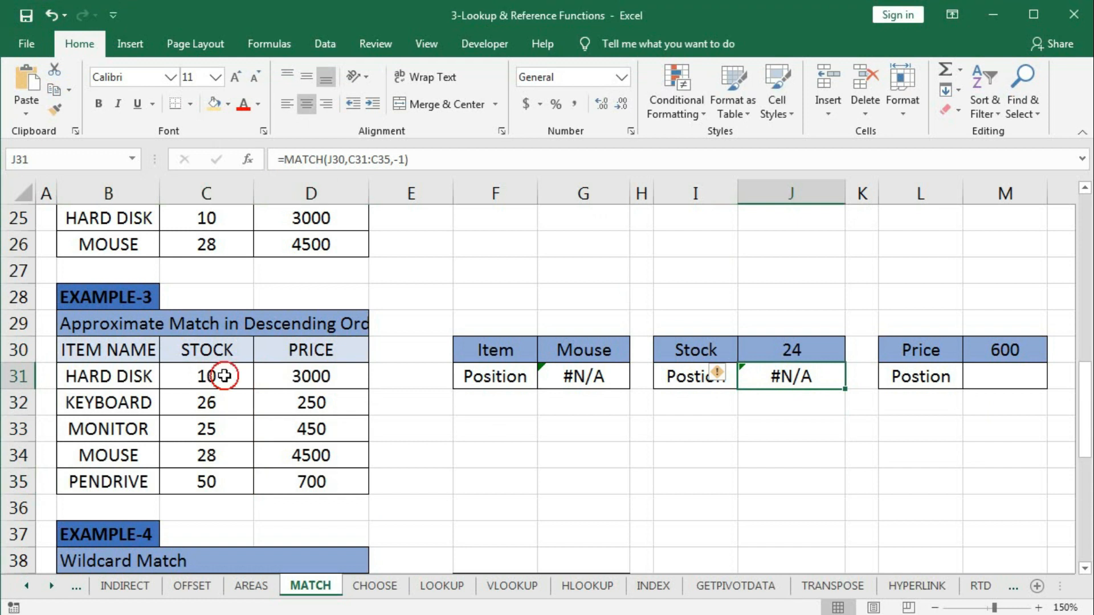
{"action": "left_click_drag", "start_coordinate": [216, 377], "coordinate": [220, 476]}
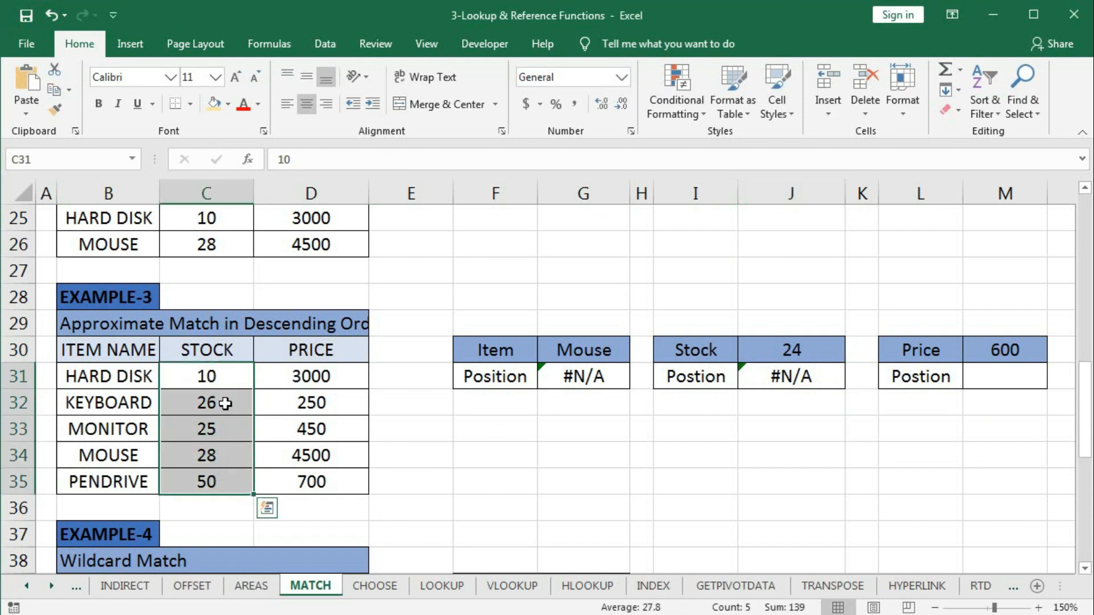
{"action": "left_click_drag", "start_coordinate": [223, 378], "coordinate": [213, 477]}
{"action": "left_click_drag", "start_coordinate": [127, 350], "coordinate": [342, 481]}
{"action": "left_click", "coordinate": [1004, 116]}
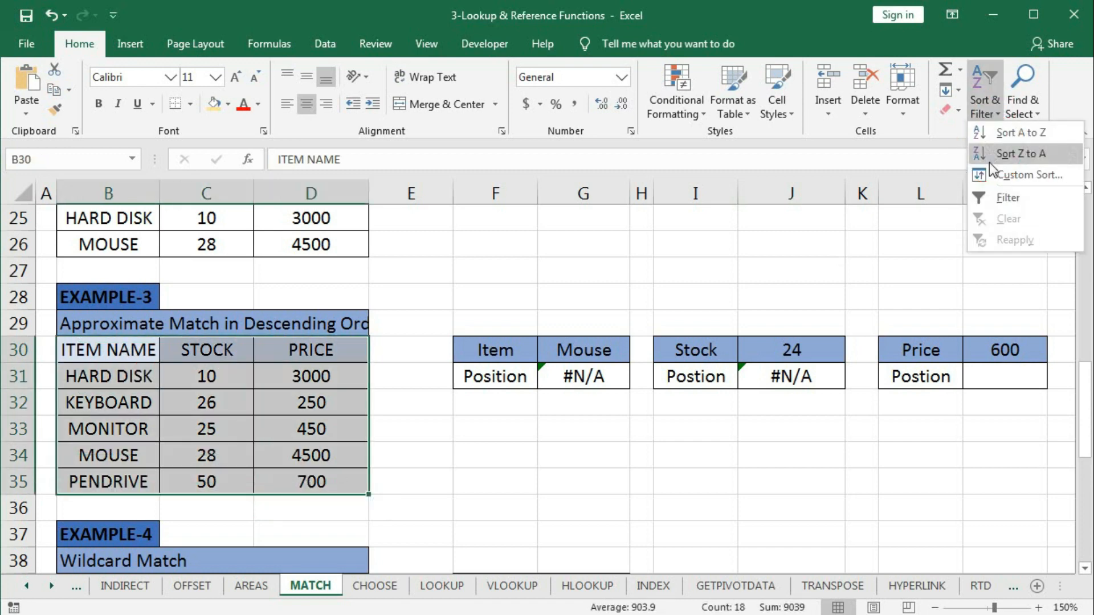
{"action": "left_click", "coordinate": [1009, 170]}
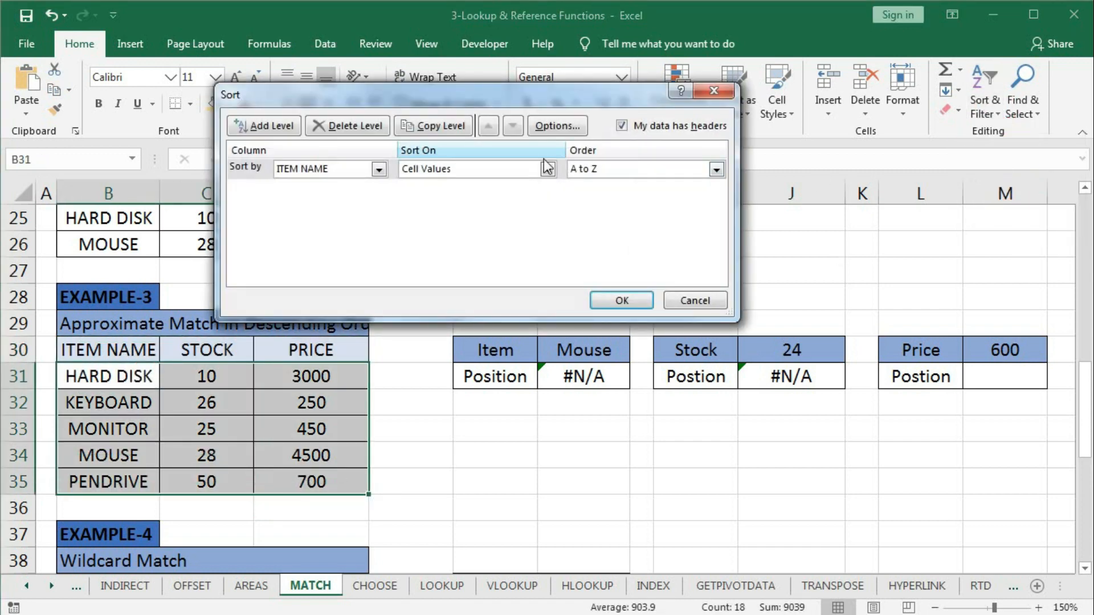
{"action": "left_click", "coordinate": [379, 168]}
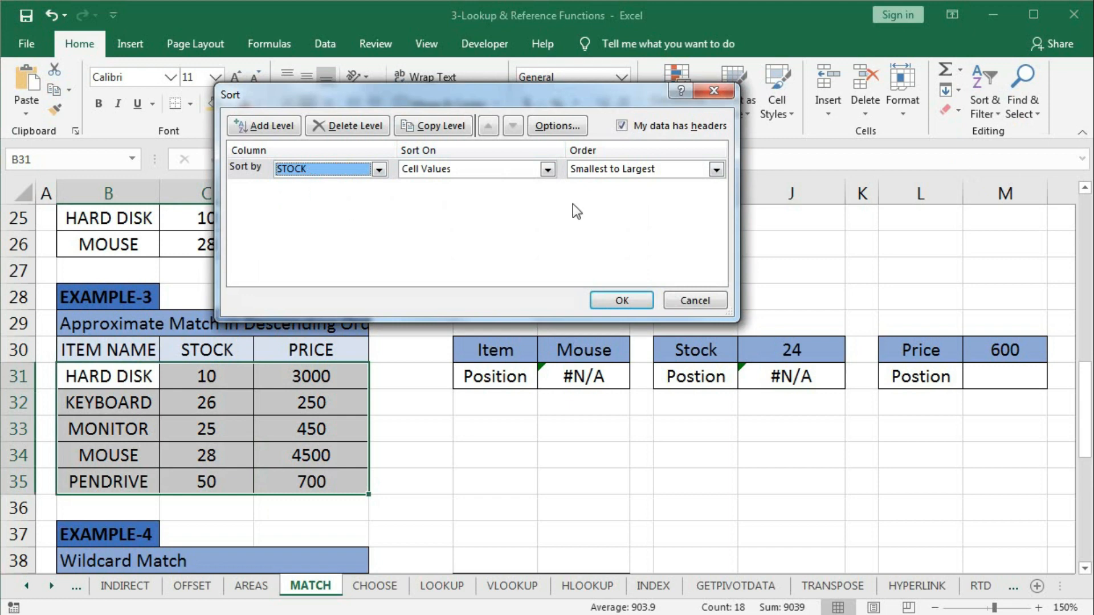
{"action": "left_click", "coordinate": [717, 169]}
{"action": "left_click", "coordinate": [633, 194]}
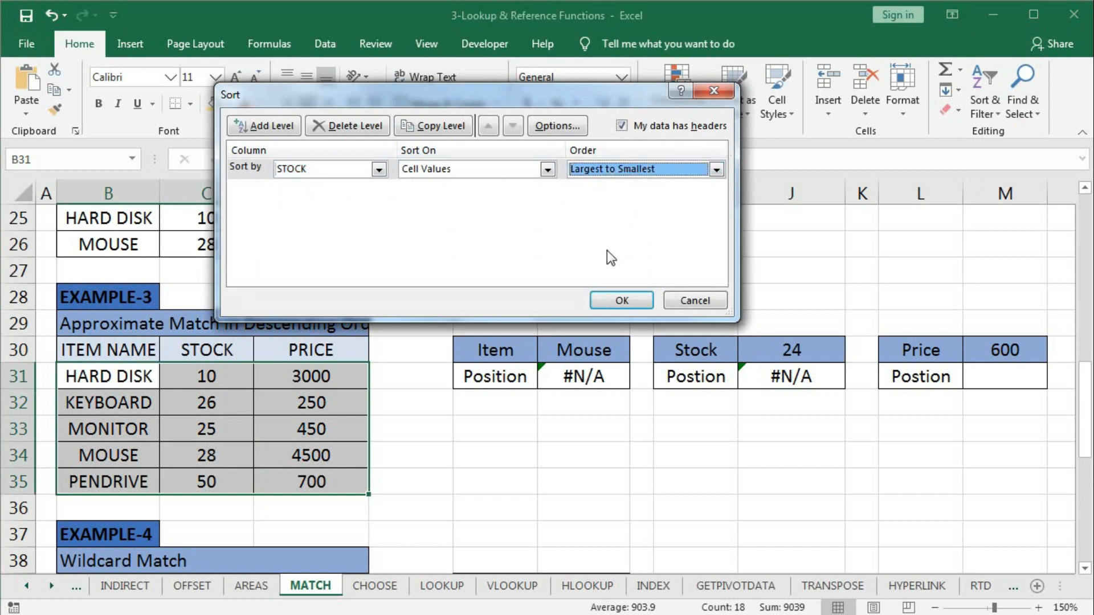
{"action": "left_click", "coordinate": [613, 300]}
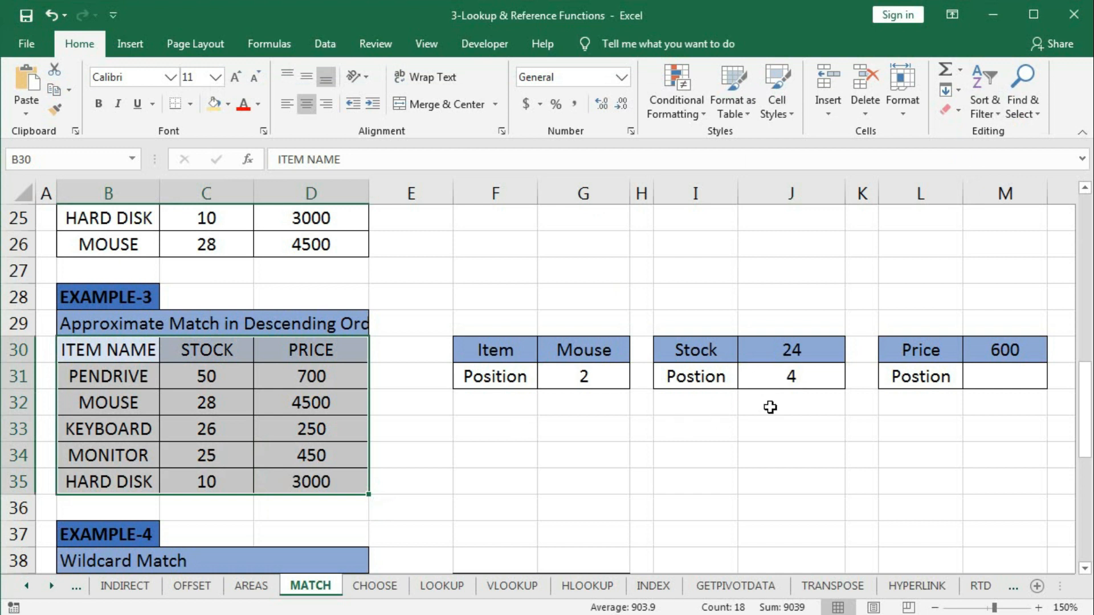
Enter the descending approximate-match formula =MATCH(M30,D31:D35,-1) in the price position cell M31 of Example-3
{"action": "left_click", "coordinate": [1042, 374]}
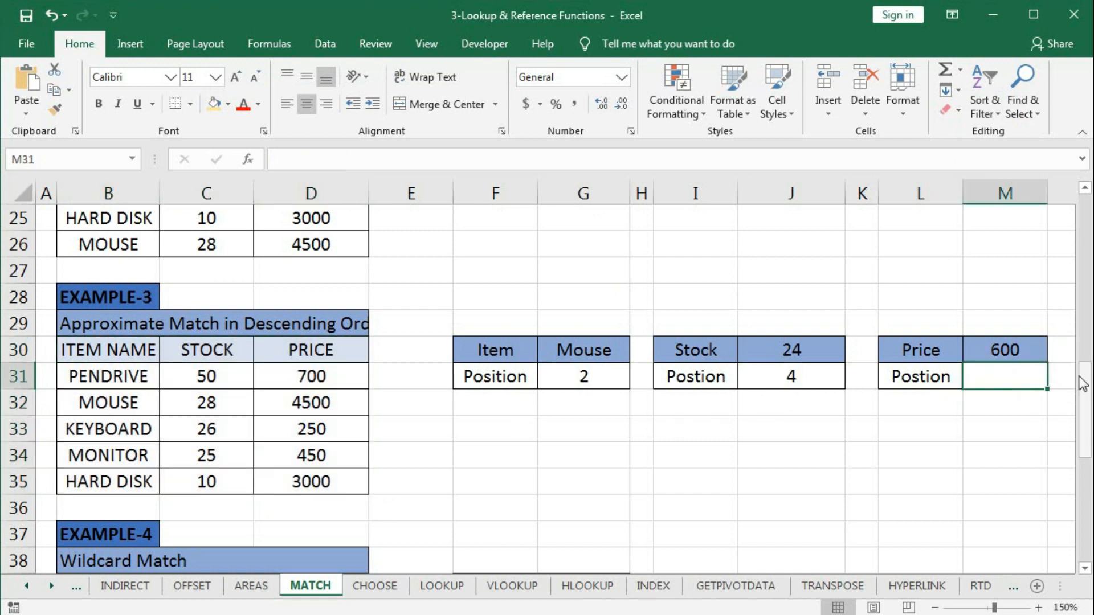
{"action": "type", "text": "=ma"}
{"action": "key", "text": "Tab"}
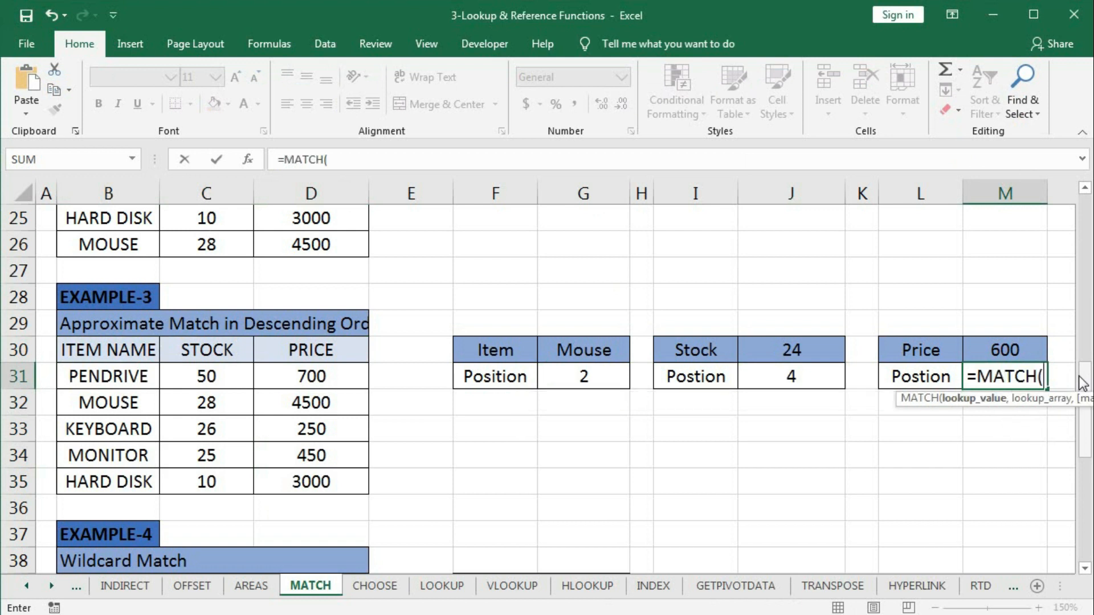
{"action": "left_click", "coordinate": [1003, 348]}
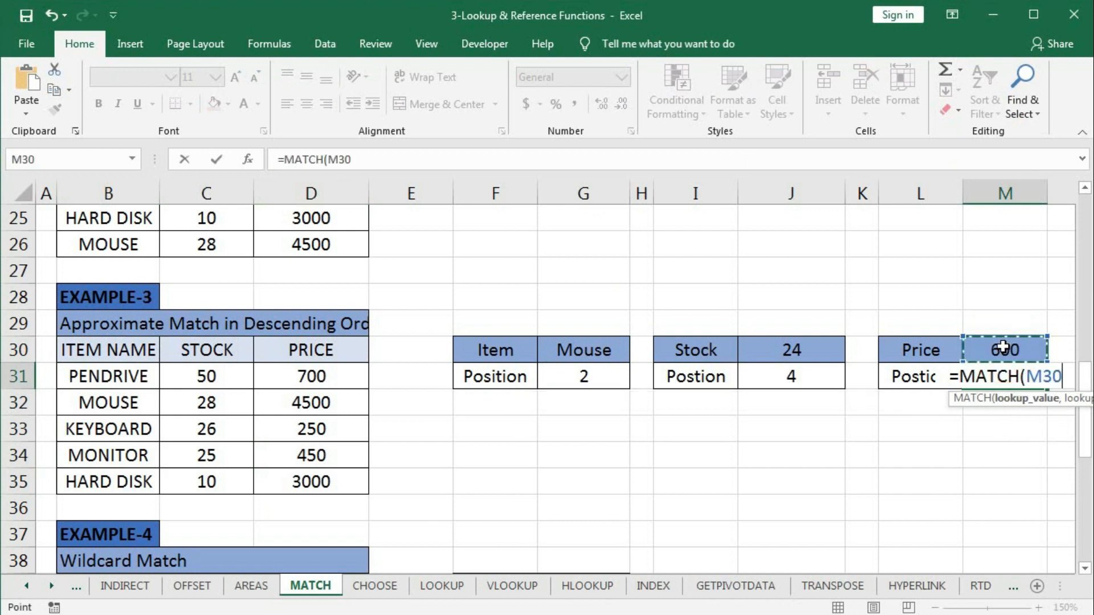
{"action": "type", "text": ","}
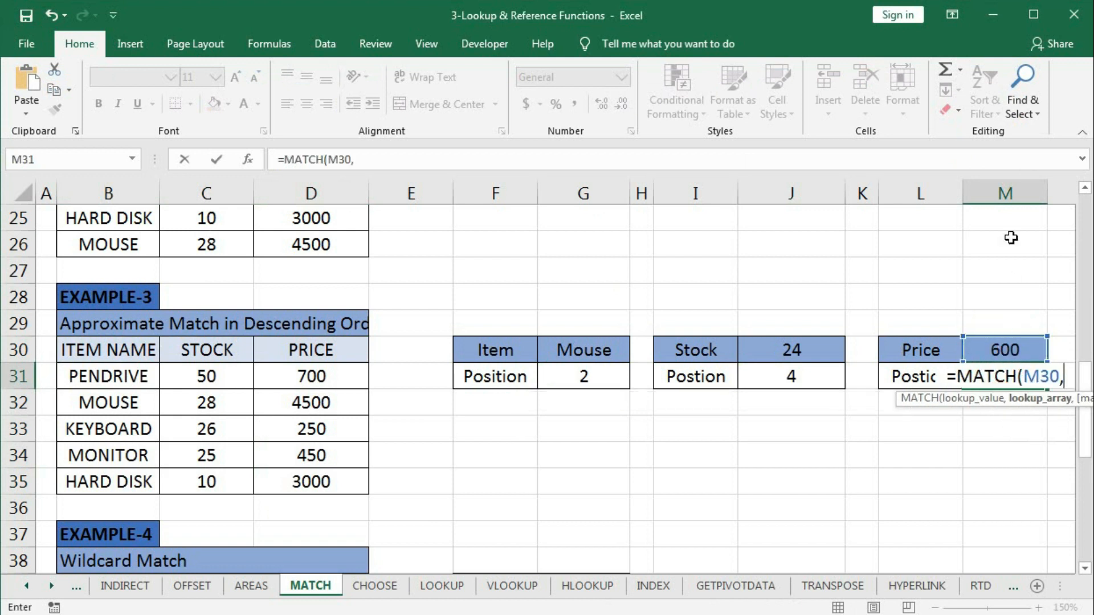
{"action": "left_click_drag", "start_coordinate": [307, 375], "coordinate": [309, 485]}
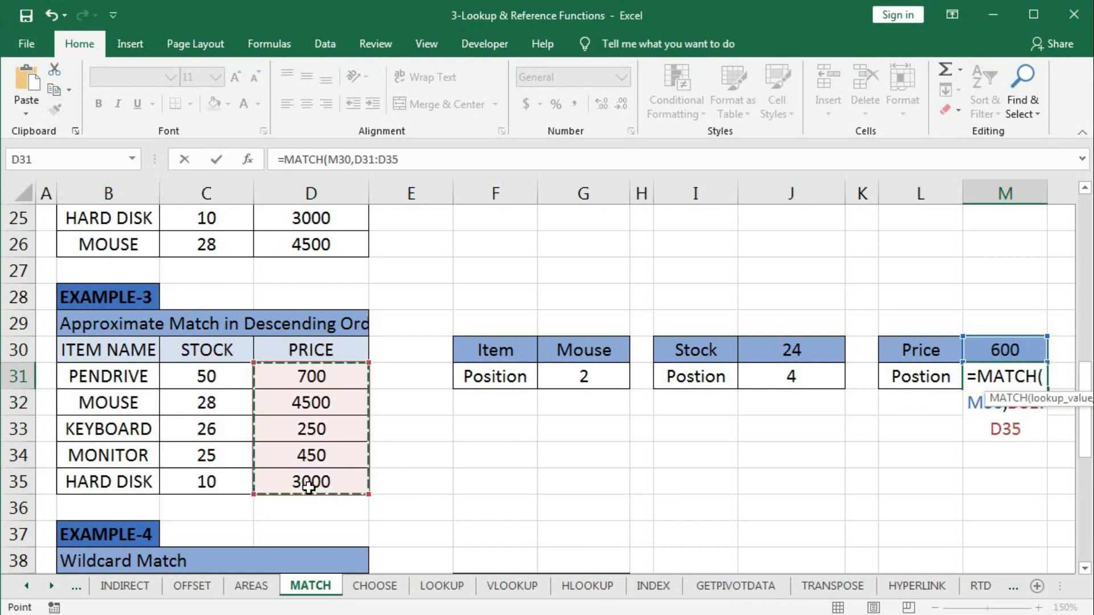
{"action": "type", "text": ","}
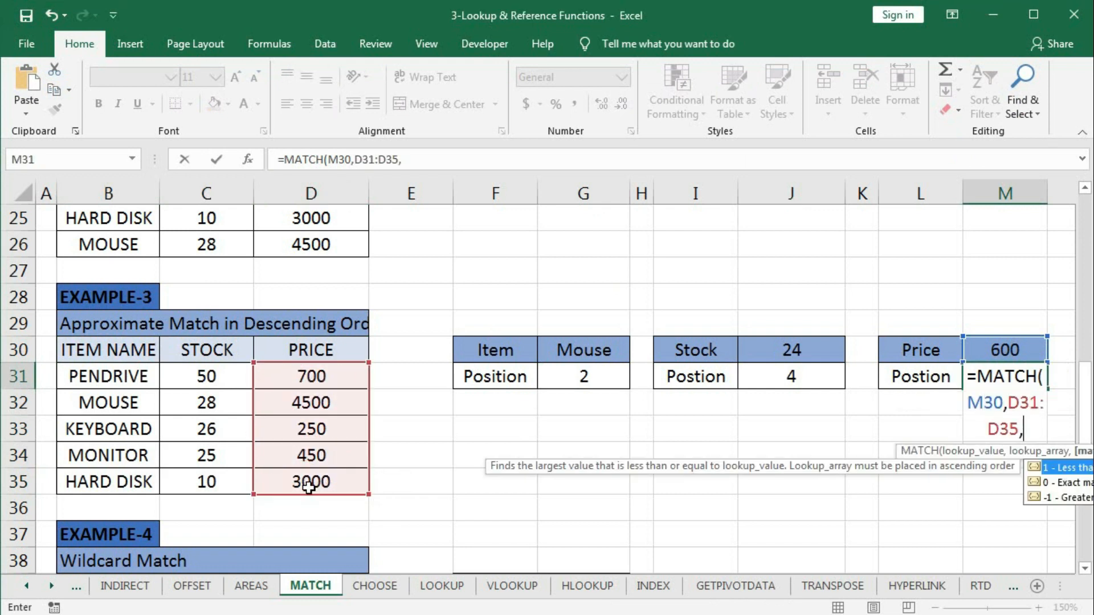
{"action": "type", "text": "-1)"}
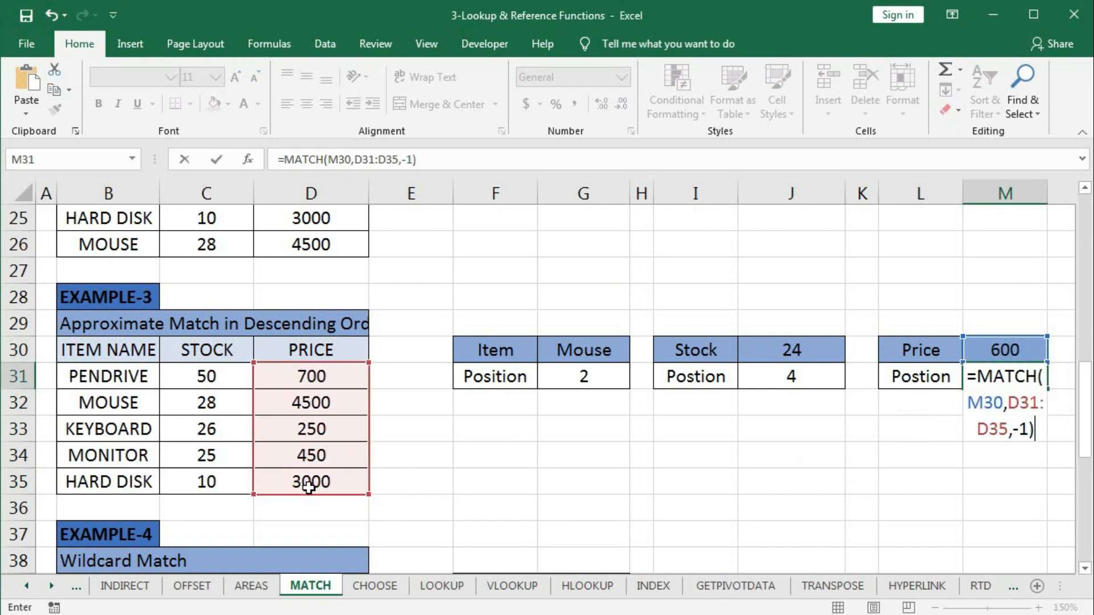
{"action": "key", "text": "Return"}
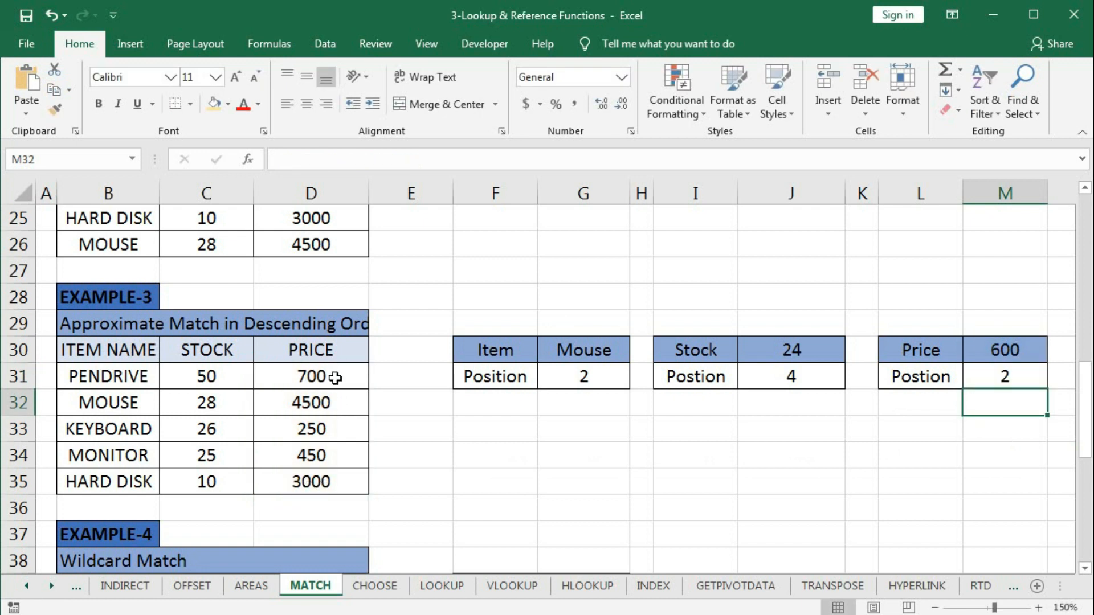
Sort the Example-3 table B30:D35 by PRICE from smallest to largest
{"action": "left_click_drag", "start_coordinate": [95, 350], "coordinate": [342, 482]}
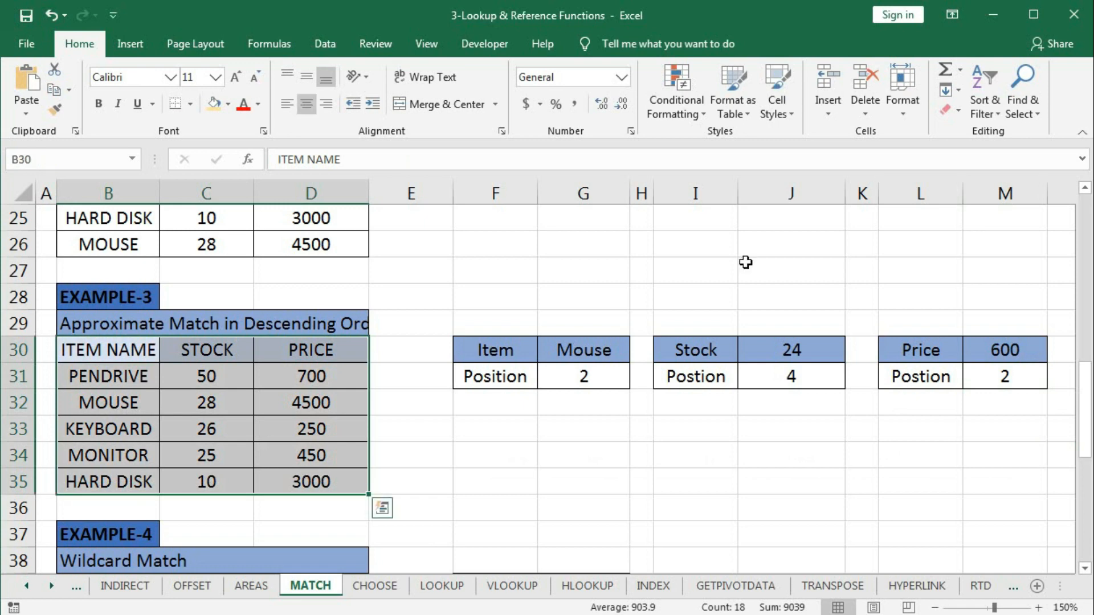
{"action": "left_click", "coordinate": [982, 109]}
{"action": "left_click", "coordinate": [1004, 173]}
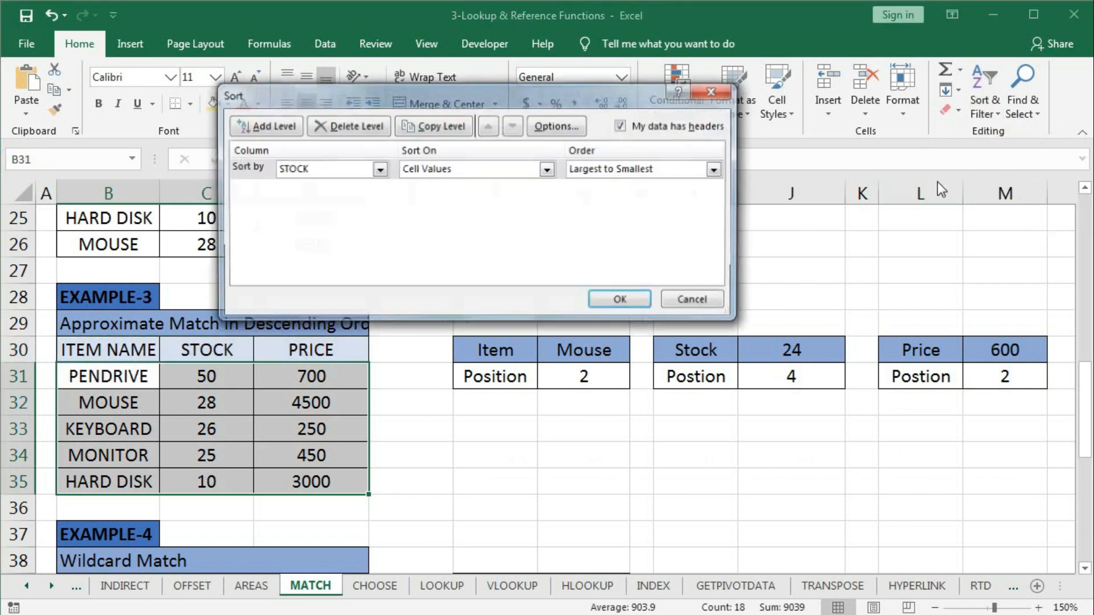
{"action": "left_click", "coordinate": [379, 170]}
{"action": "left_click", "coordinate": [342, 209]}
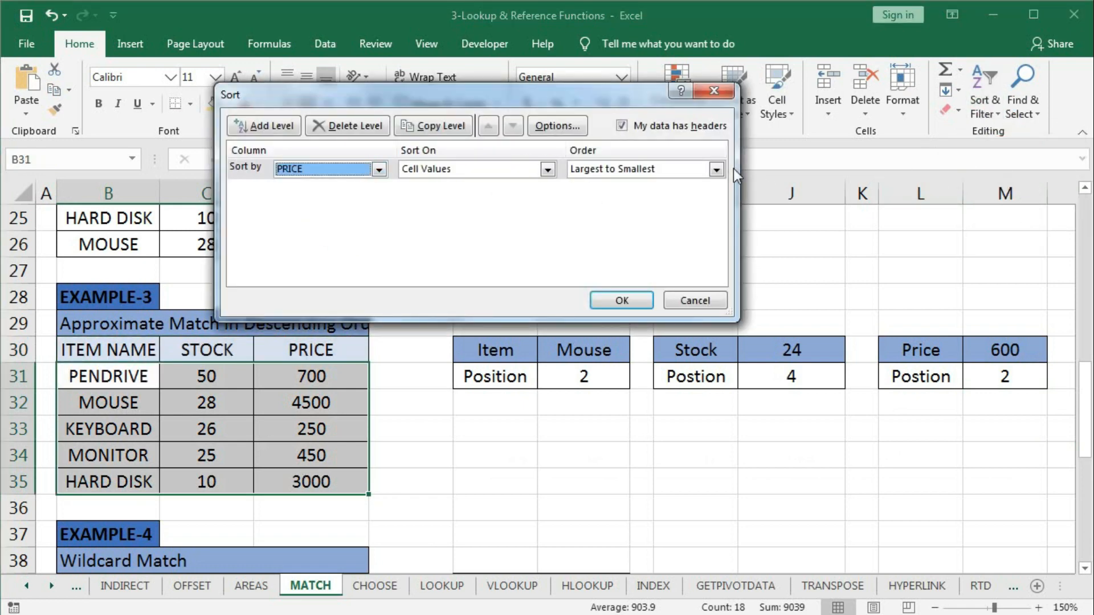
{"action": "left_click", "coordinate": [716, 169]}
{"action": "left_click", "coordinate": [636, 186]}
{"action": "left_click", "coordinate": [619, 297]}
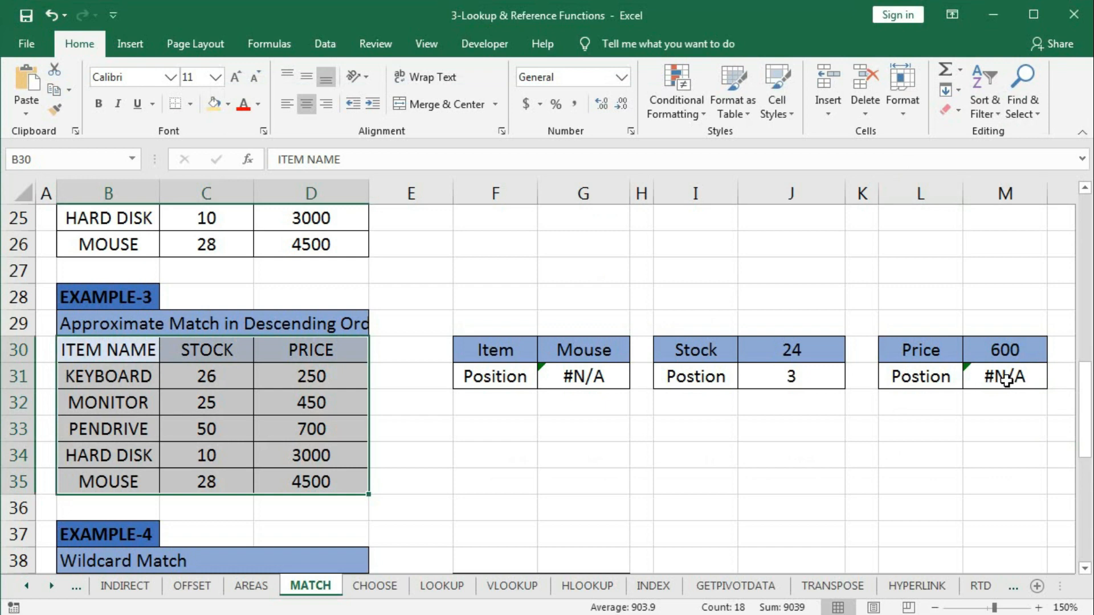
Compare Example-3 with the Example-2 ascending match section, and bring the Example-4 Wildcard Match section into view
{"action": "scroll", "coordinate": [666, 367], "scroll_direction": "up", "scroll_amount": 2}
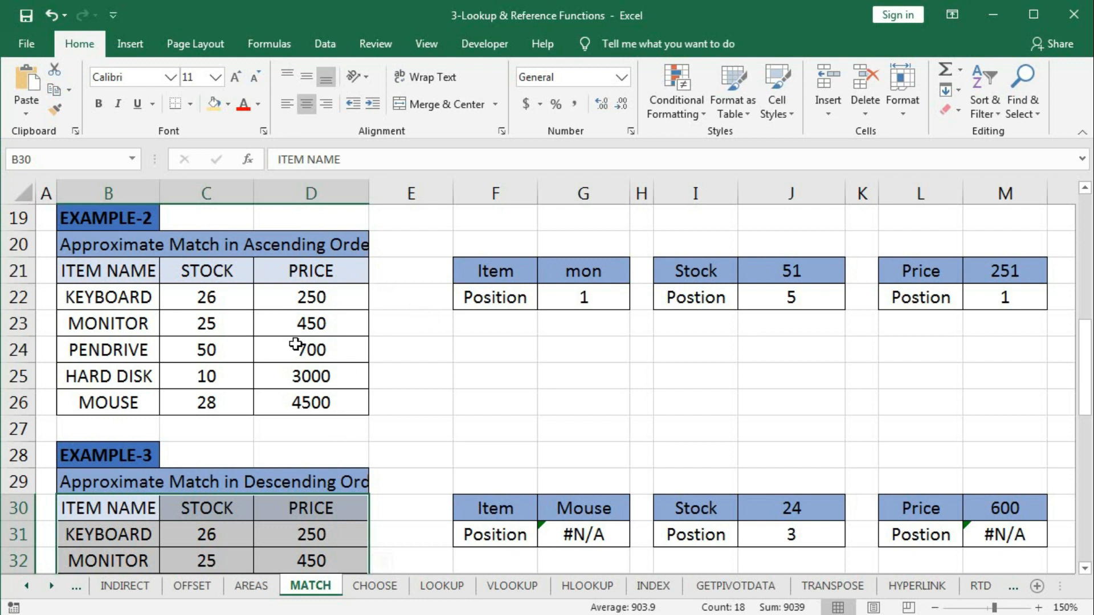
{"action": "scroll", "coordinate": [419, 331], "scroll_direction": "down", "scroll_amount": 5}
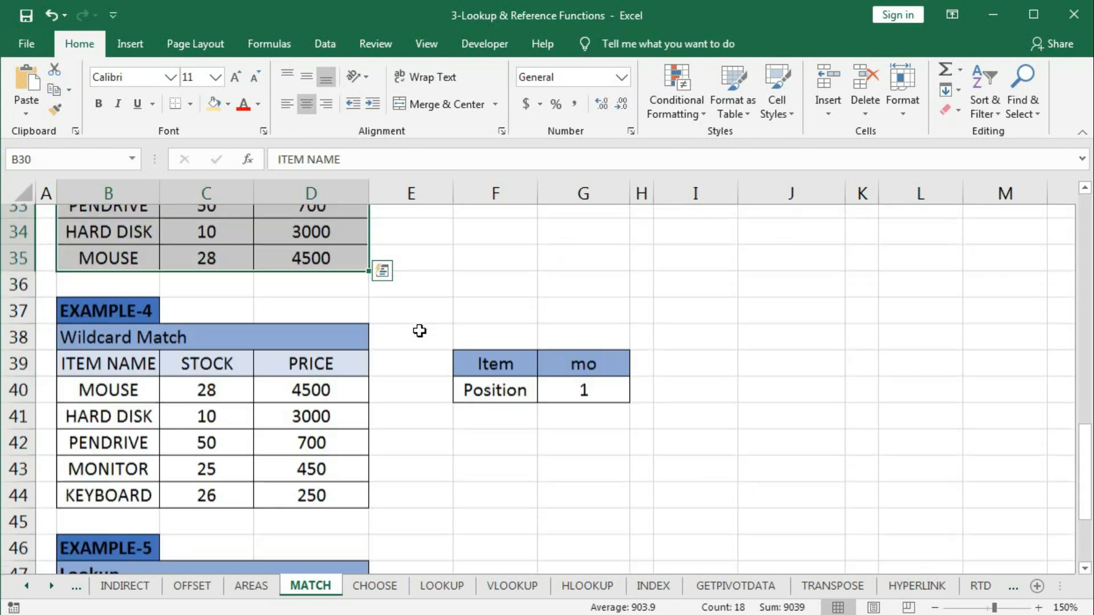
{"action": "scroll", "coordinate": [419, 330], "scroll_direction": "down", "scroll_amount": 1}
{"action": "scroll", "coordinate": [419, 330], "scroll_direction": "up", "scroll_amount": 1}
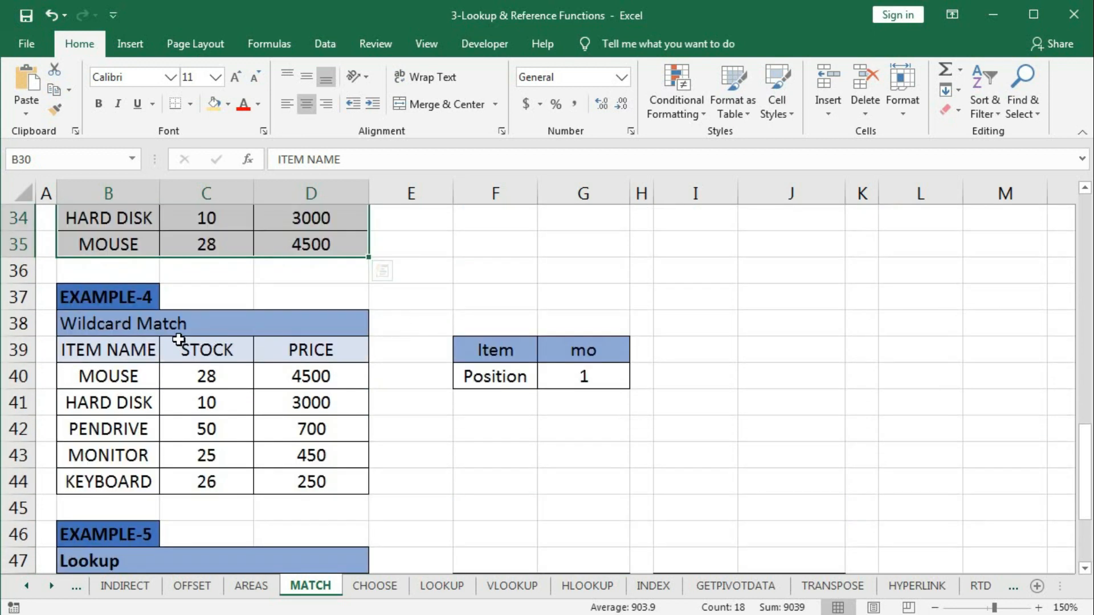
Enter the wildcard-match formula =MATCH(G39&"*",B40:B44,0) in Example-4's position cell G40
{"action": "left_click", "coordinate": [583, 376]}
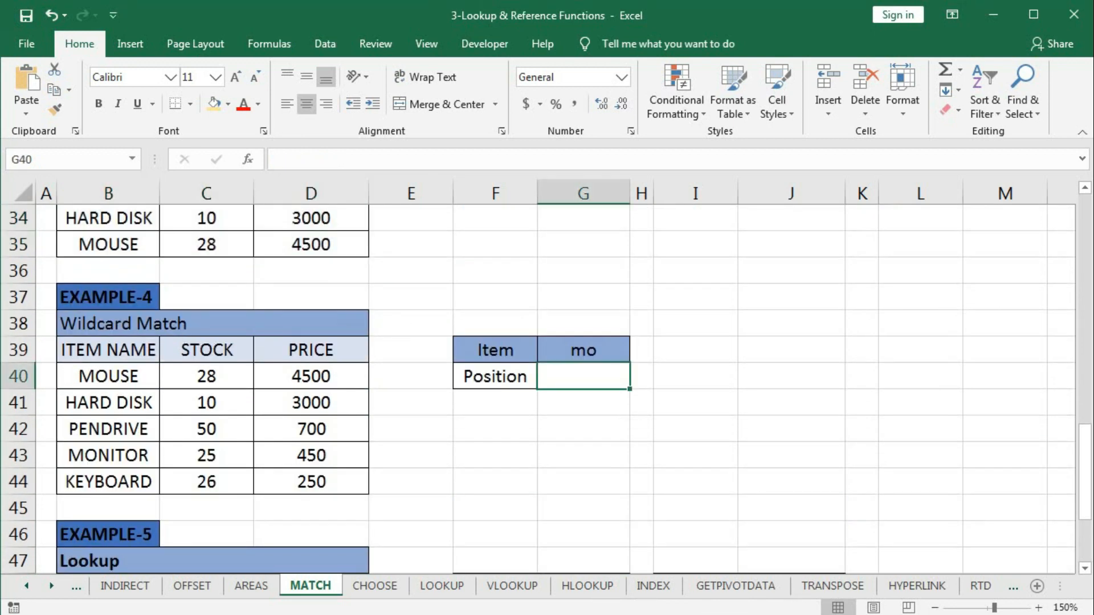
{"action": "type", "text": "=ma"}
{"action": "key", "text": "Tab"}
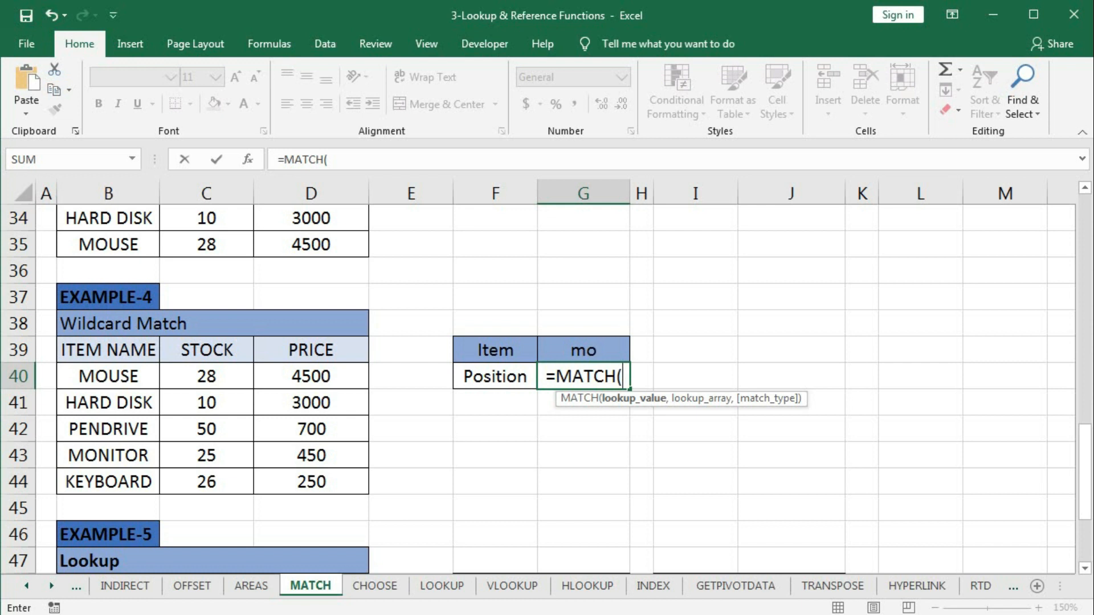
{"action": "left_click", "coordinate": [579, 343]}
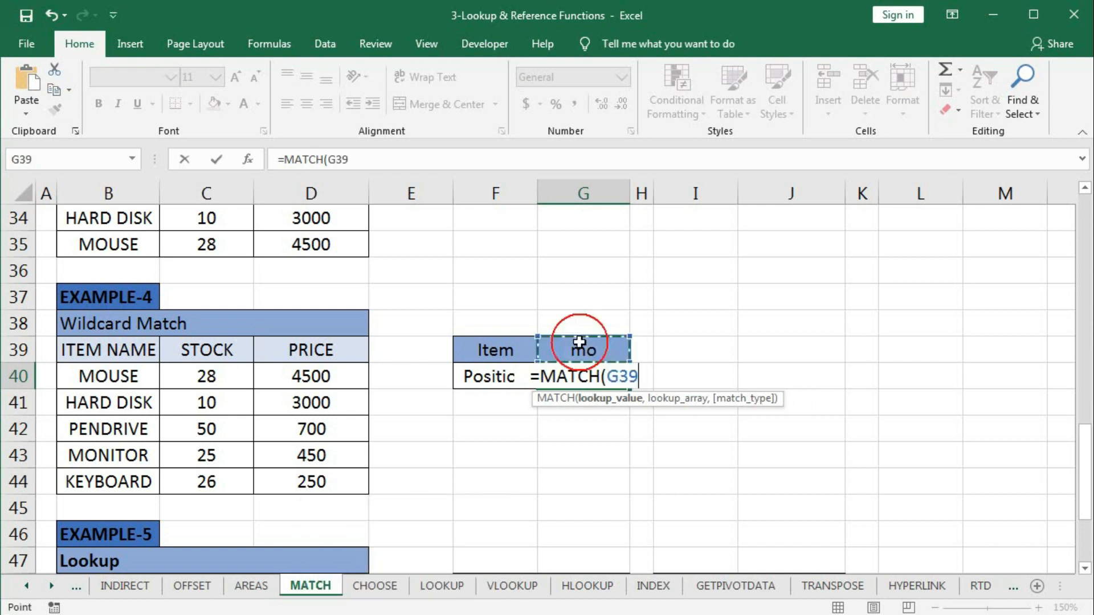
{"action": "type", "text": "&"}
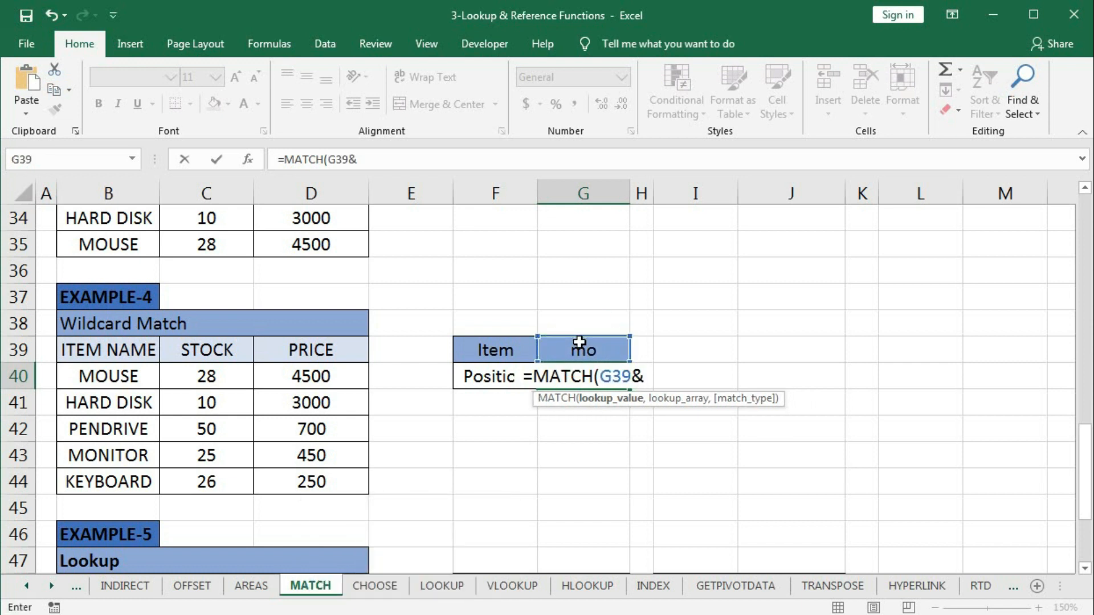
{"action": "type", "text": "\"*"}
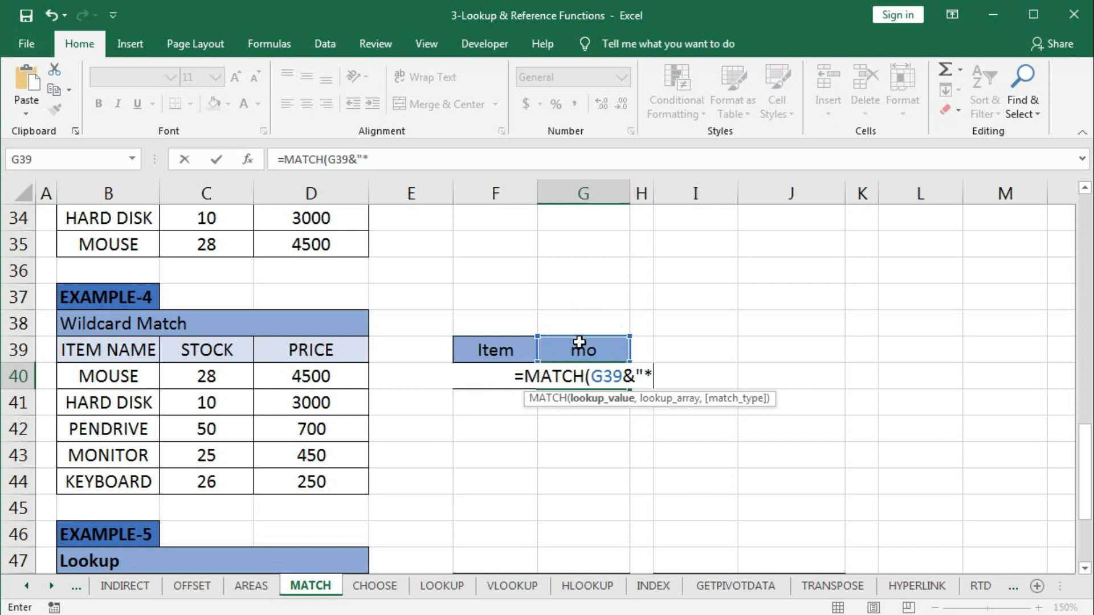
{"action": "type", "text": "\""}
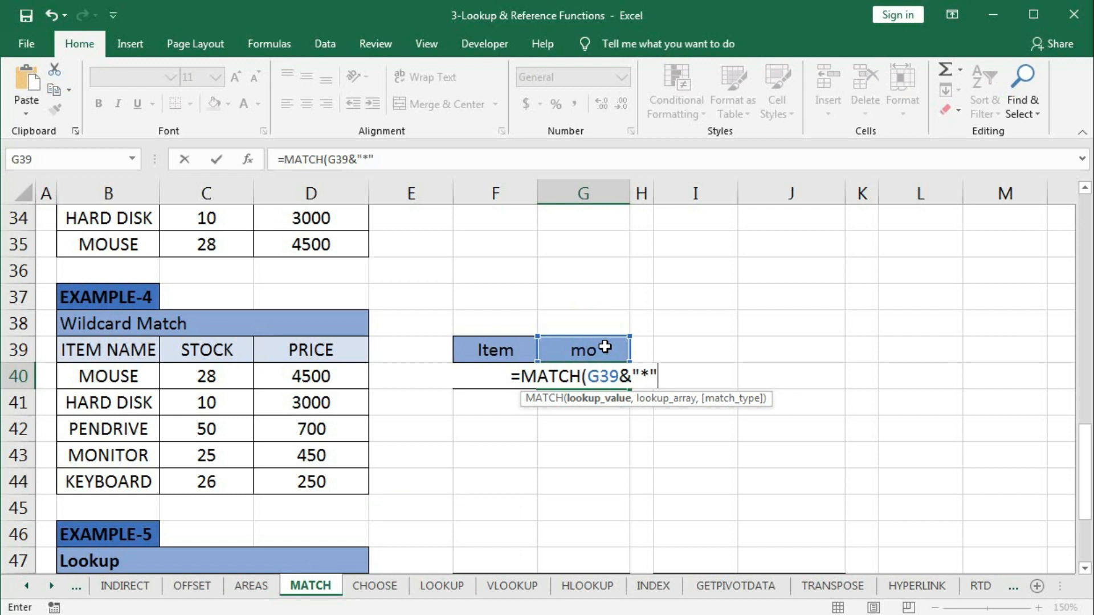
{"action": "type", "text": ","}
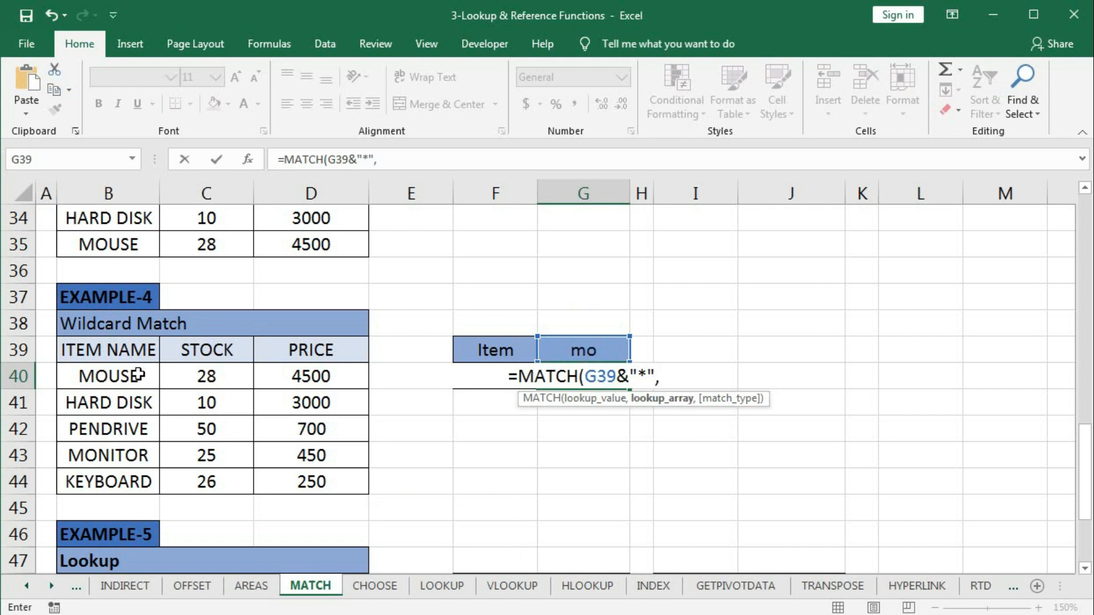
{"action": "left_click_drag", "start_coordinate": [135, 376], "coordinate": [126, 472]}
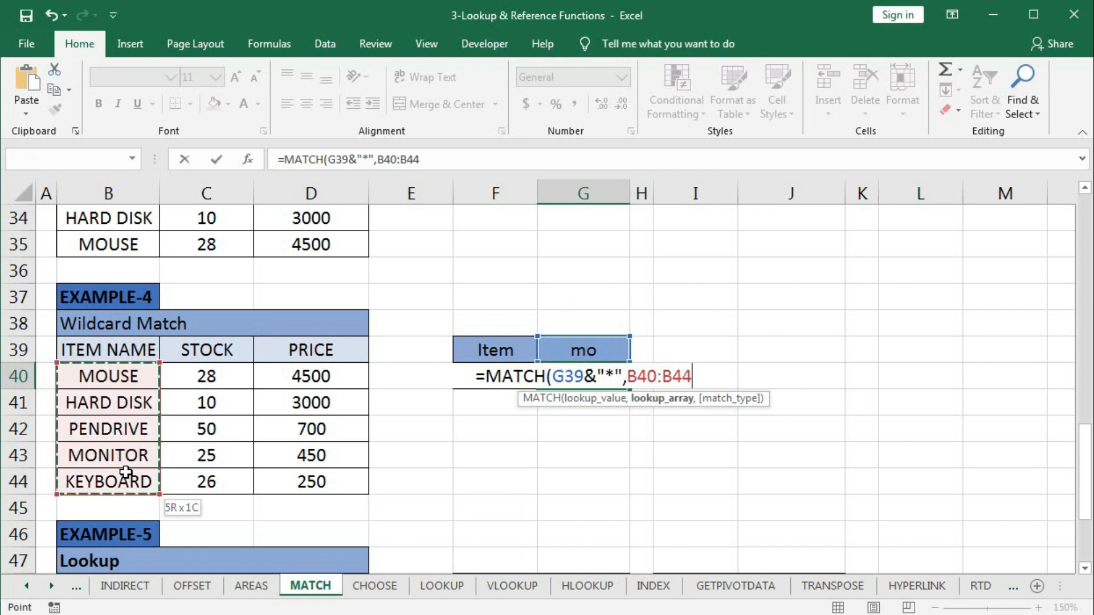
{"action": "type", "text": ","}
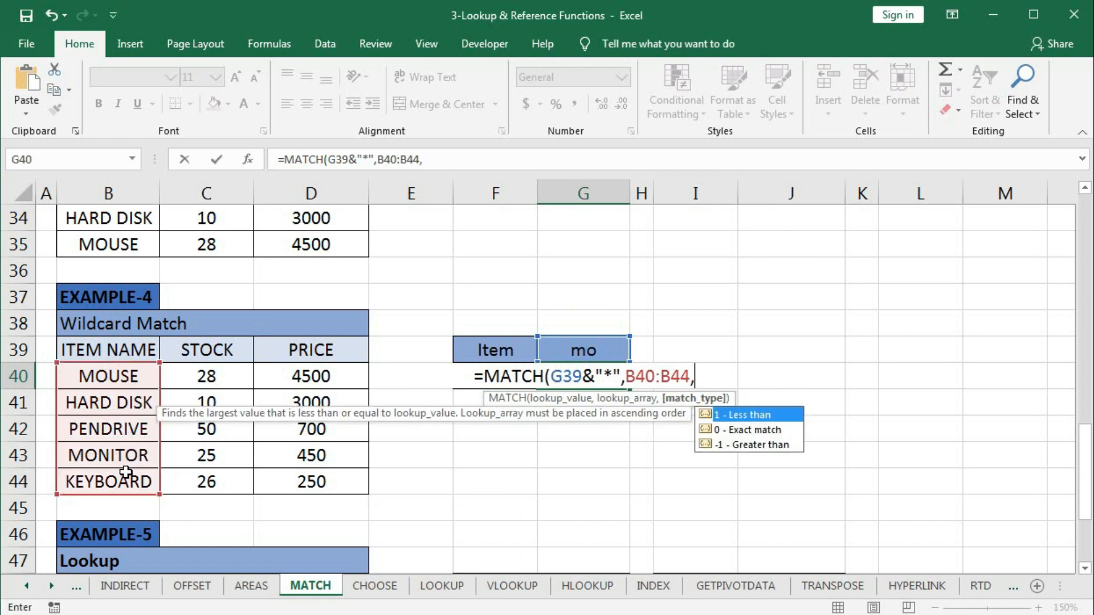
{"action": "type", "text": "0"}
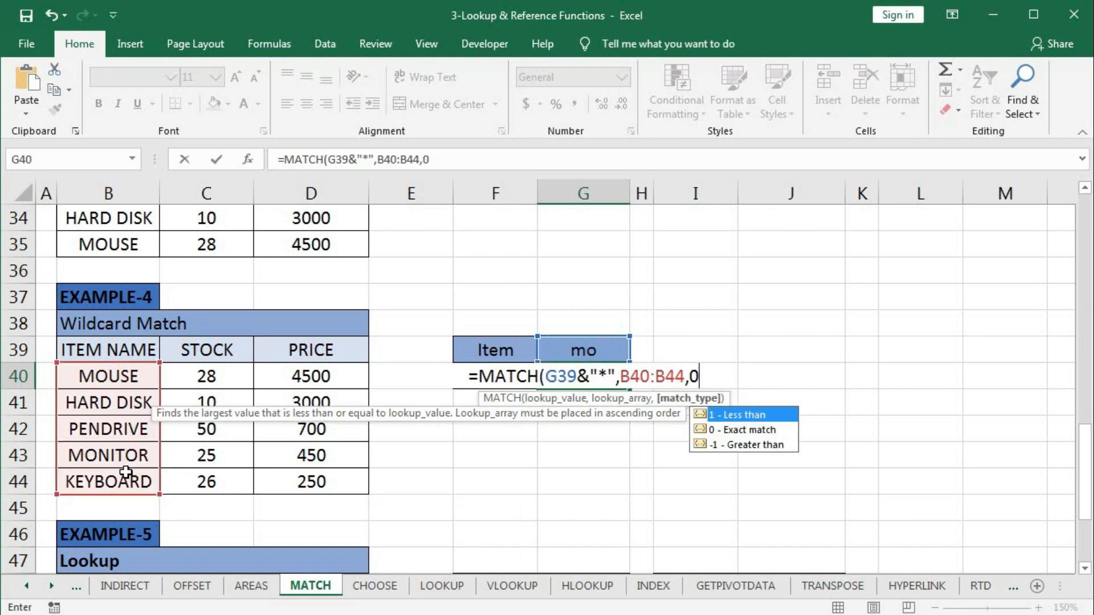
{"action": "type", "text": ")"}
{"action": "key", "text": "Return"}
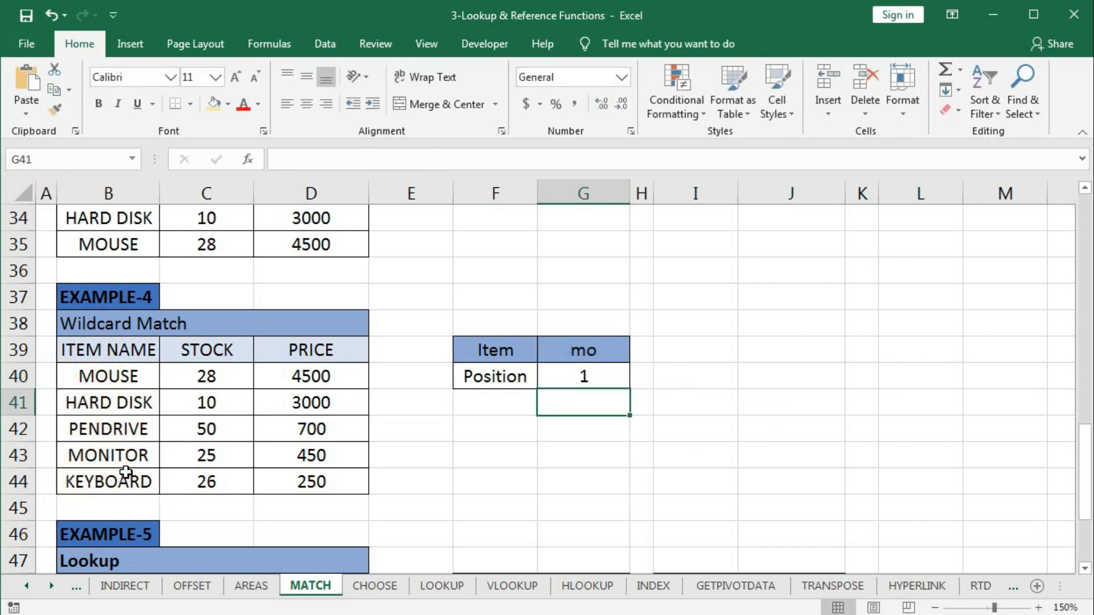
Review the formula in G40 and change the Example-4 lookup item in G39 to "mon"
{"action": "left_click", "coordinate": [565, 378]}
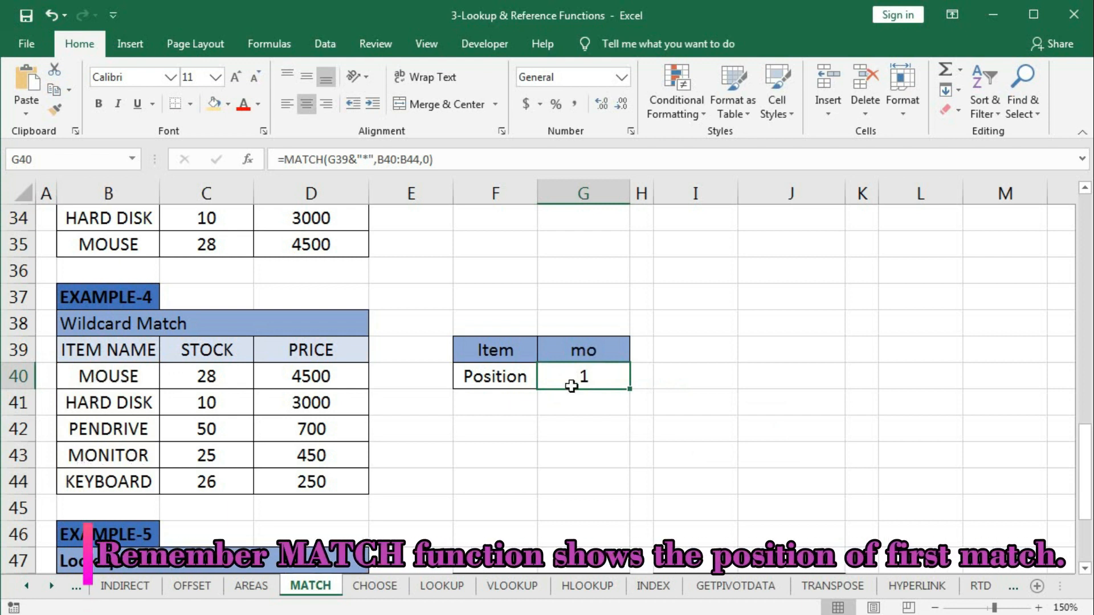
{"action": "left_click", "coordinate": [601, 353]}
{"action": "double_click", "coordinate": [601, 353]}
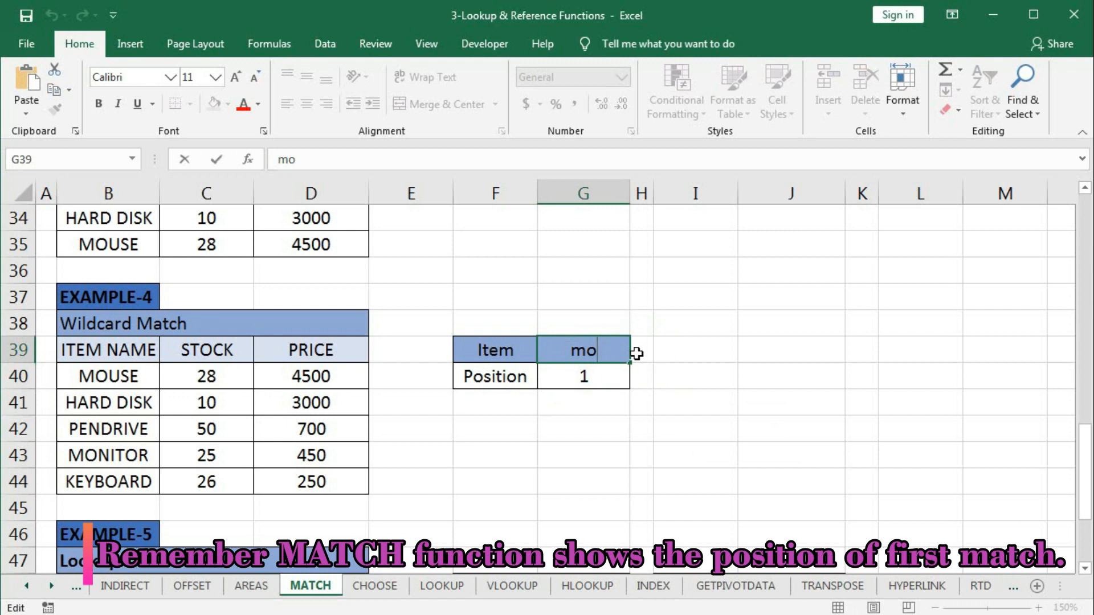
{"action": "type", "text": "n"}
{"action": "key", "text": "Return"}
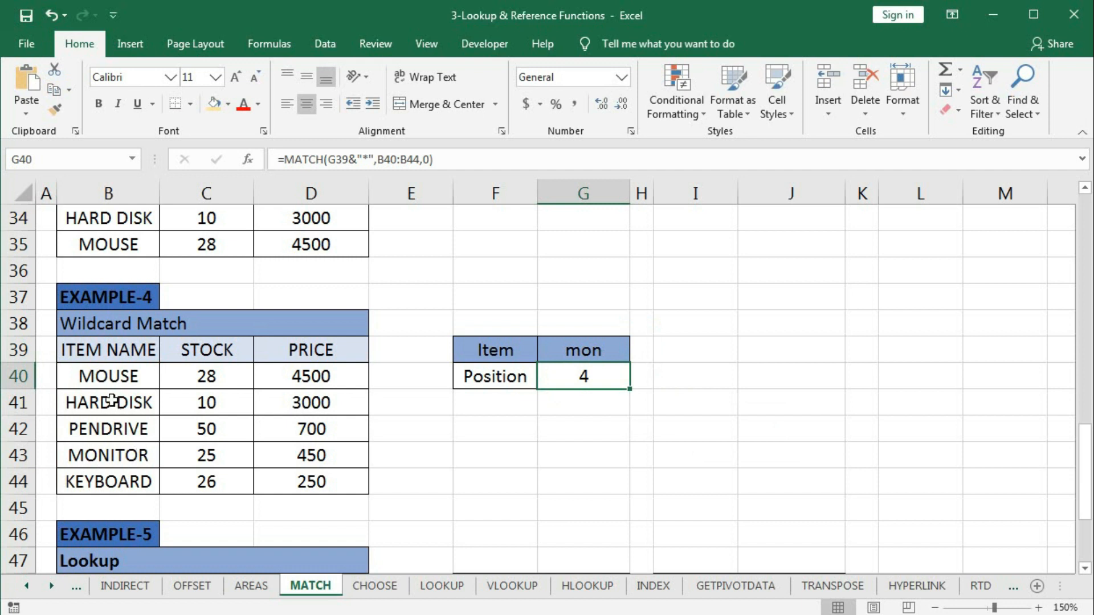
Replace the last item name in the Example-4 table, cell B44, with "Mouse"
{"action": "left_click", "coordinate": [108, 484]}
{"action": "type", "text": "Mouse"}
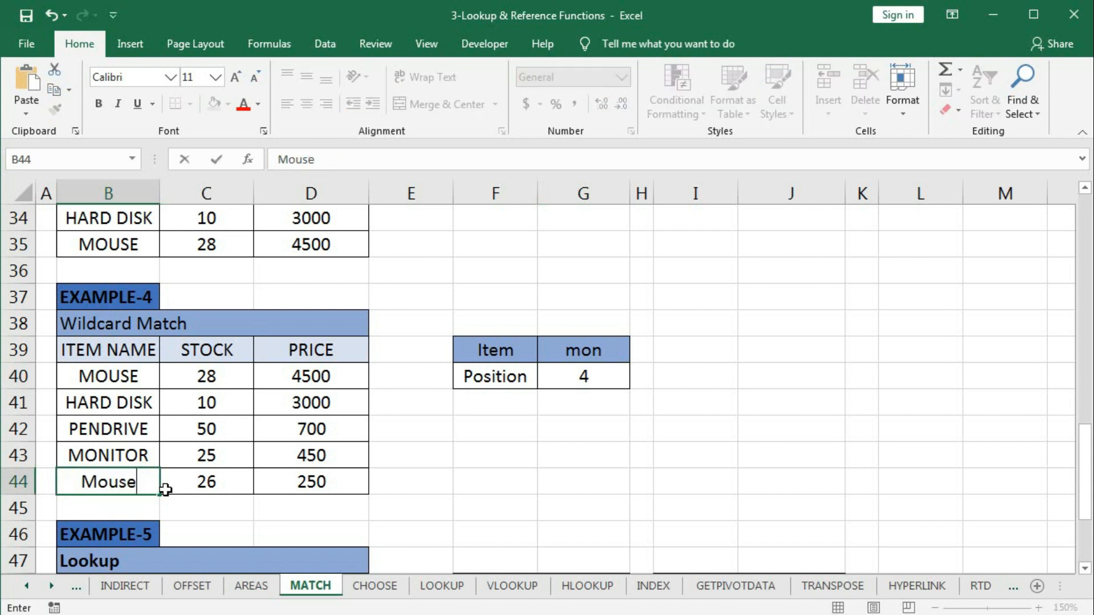
{"action": "key", "text": "Return"}
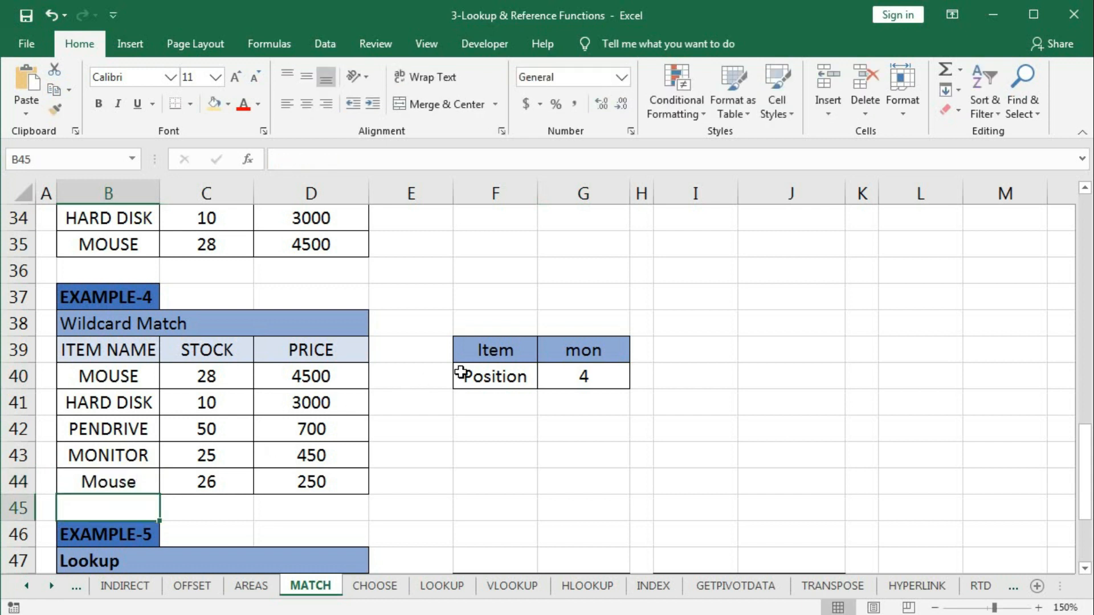
Change the Example-4 lookup item in G39 to "mou"
{"action": "left_click", "coordinate": [567, 354]}
{"action": "key", "text": "F2"}
{"action": "key", "text": "BackSpace"}
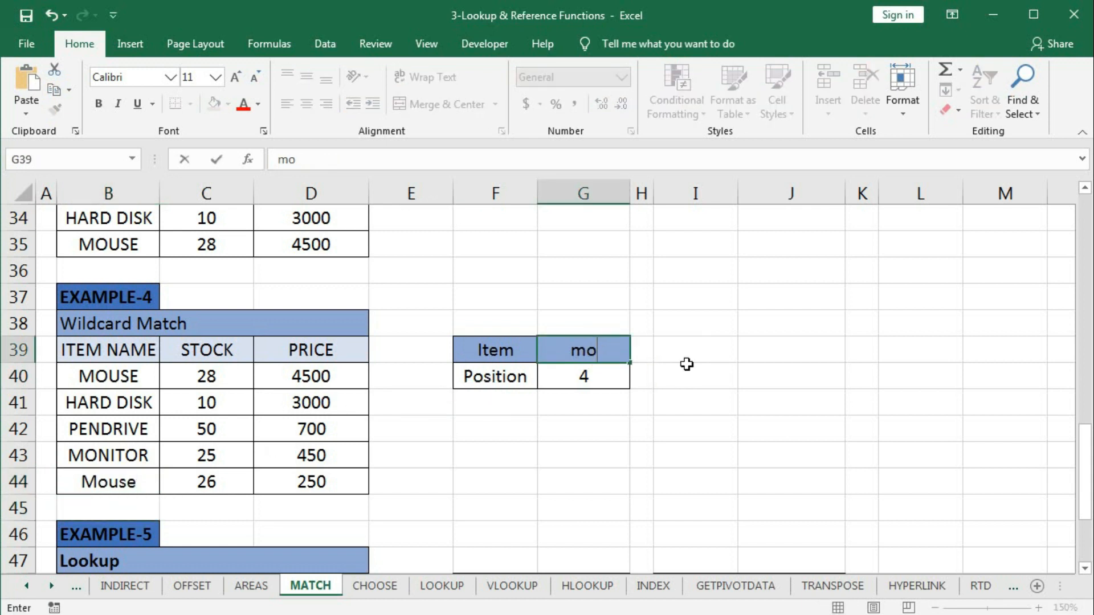
{"action": "type", "text": "u"}
{"action": "key", "text": "Return"}
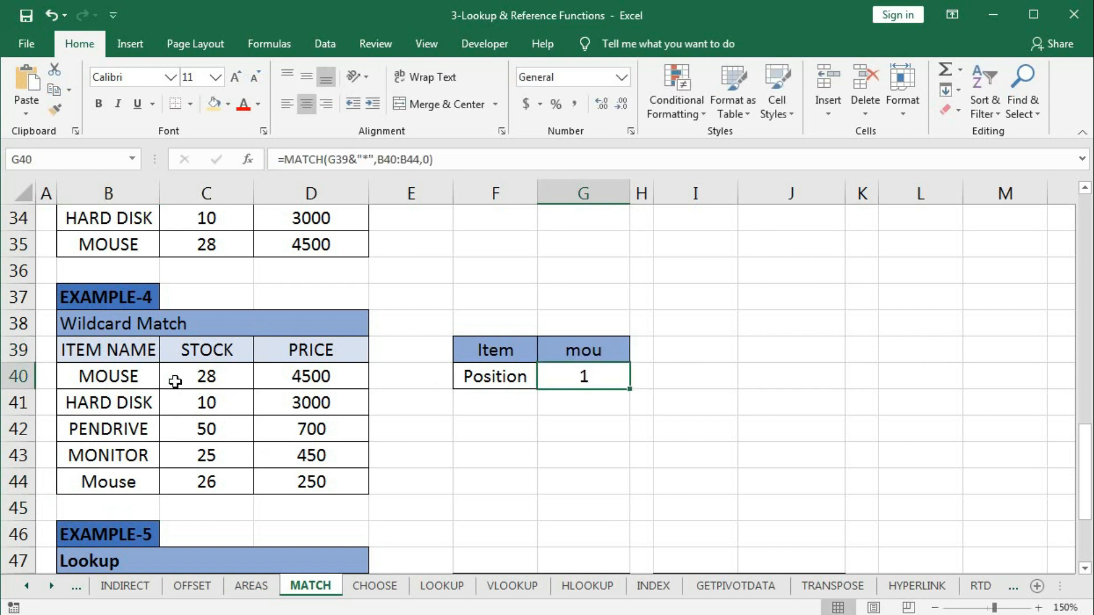
Compare the two mouse entries in B40 and B44, and examine the "*" wildcard in G40's MATCH formula
{"action": "left_click", "coordinate": [139, 377]}
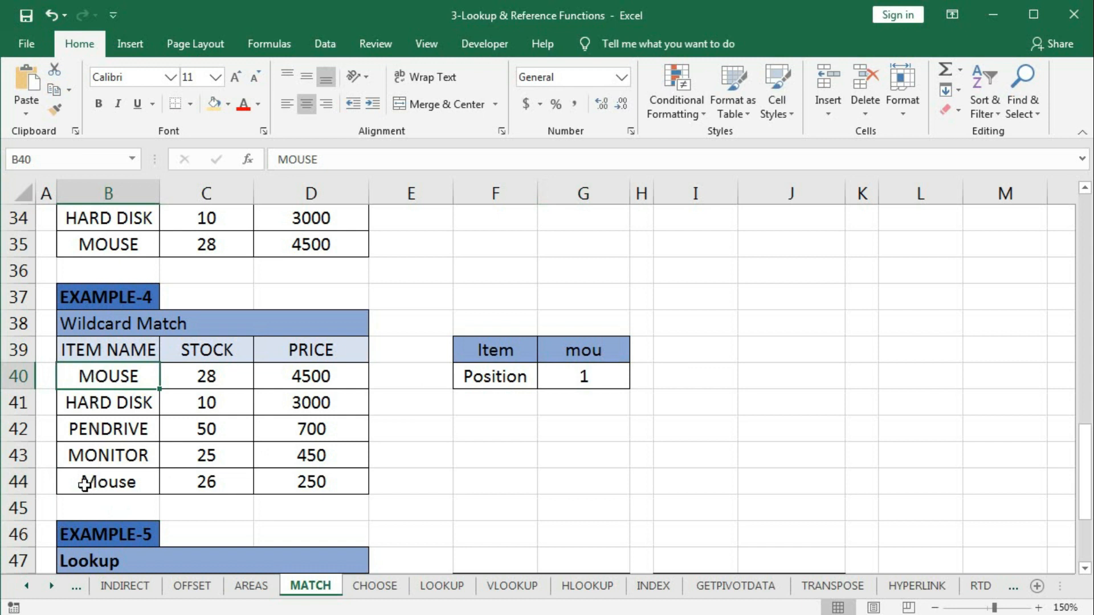
{"action": "left_click", "coordinate": [108, 482]}
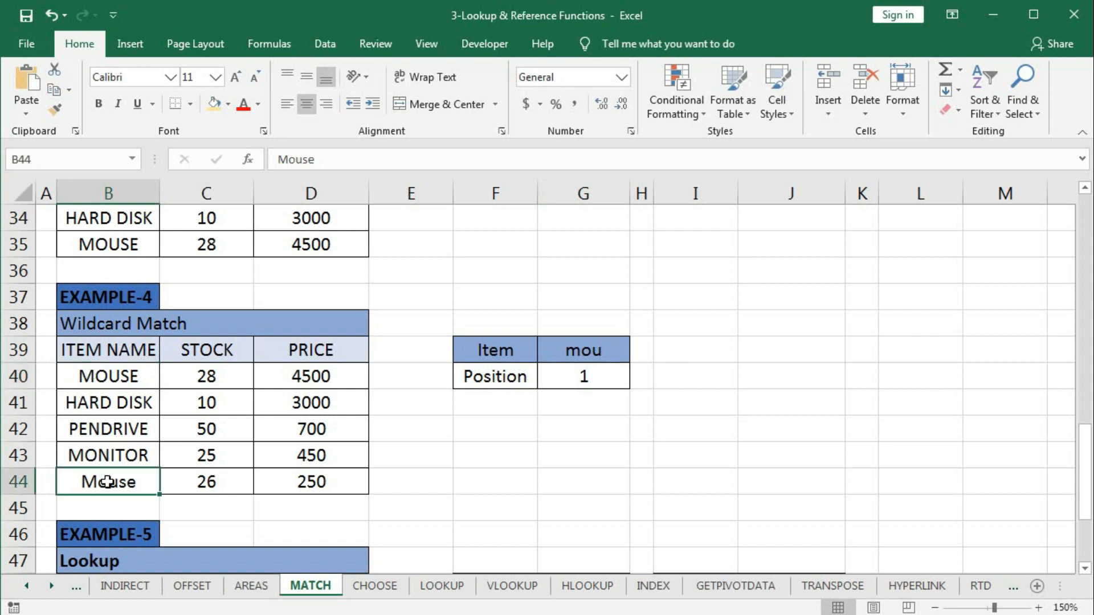
{"action": "left_click", "coordinate": [587, 378]}
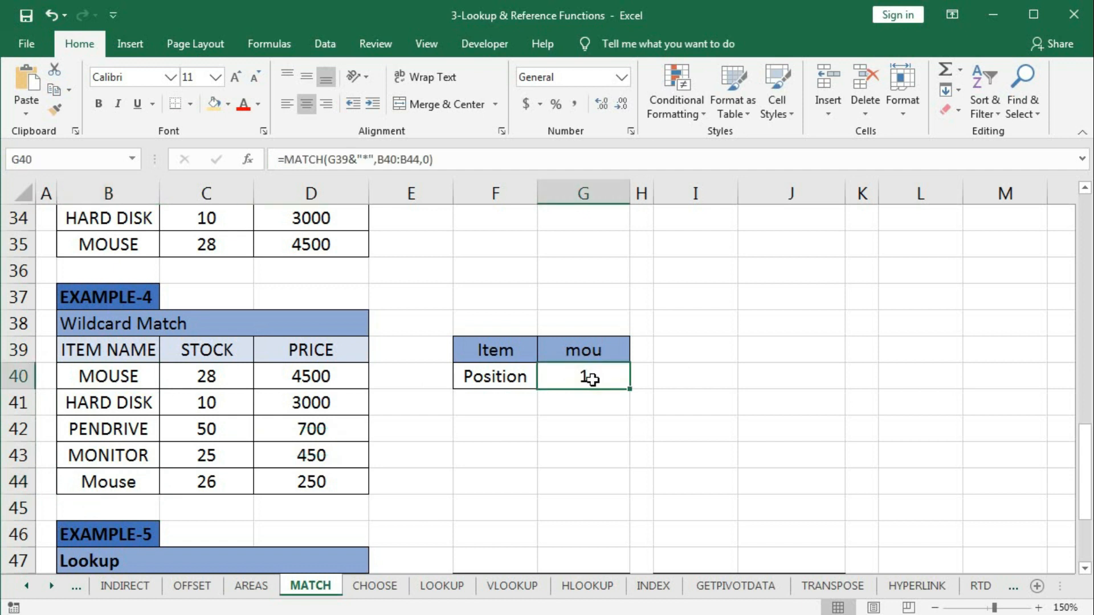
{"action": "double_click", "coordinate": [595, 380]}
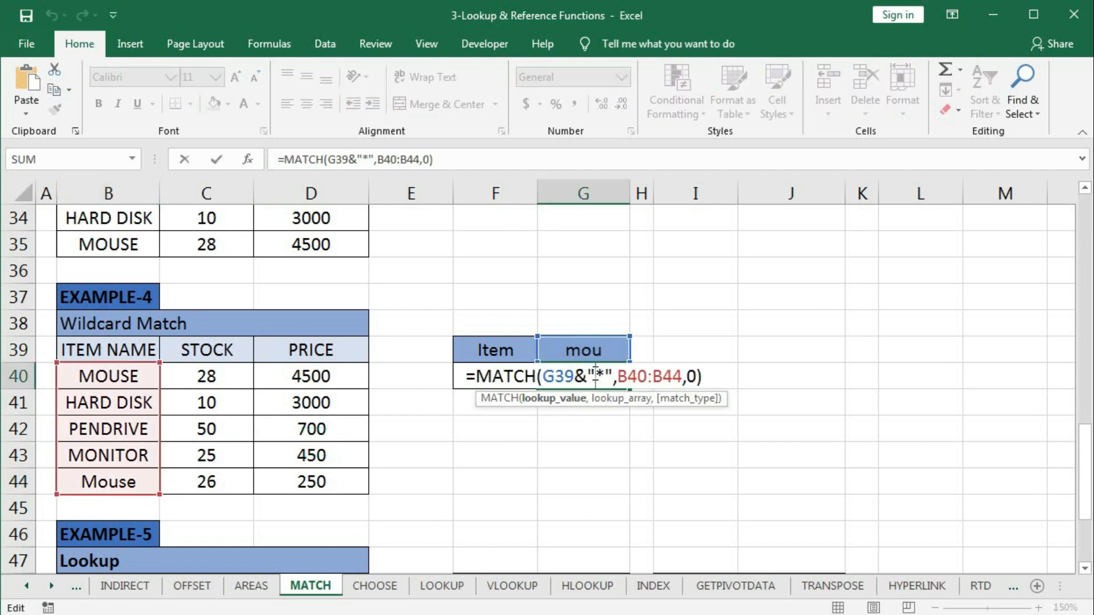
{"action": "left_click_drag", "start_coordinate": [588, 375], "coordinate": [614, 376]}
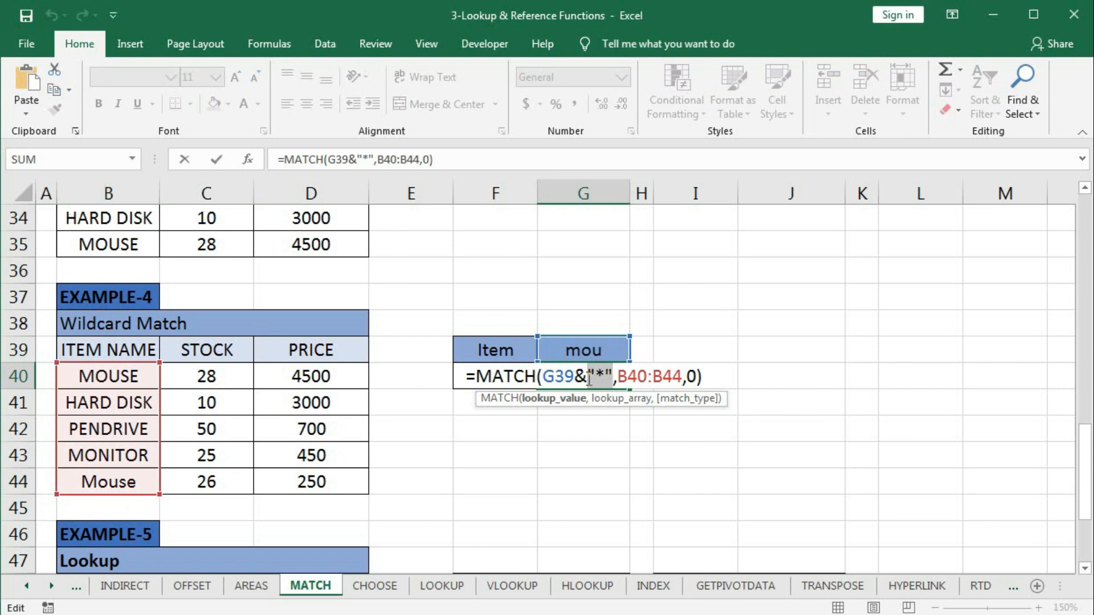
{"action": "key", "text": "Return"}
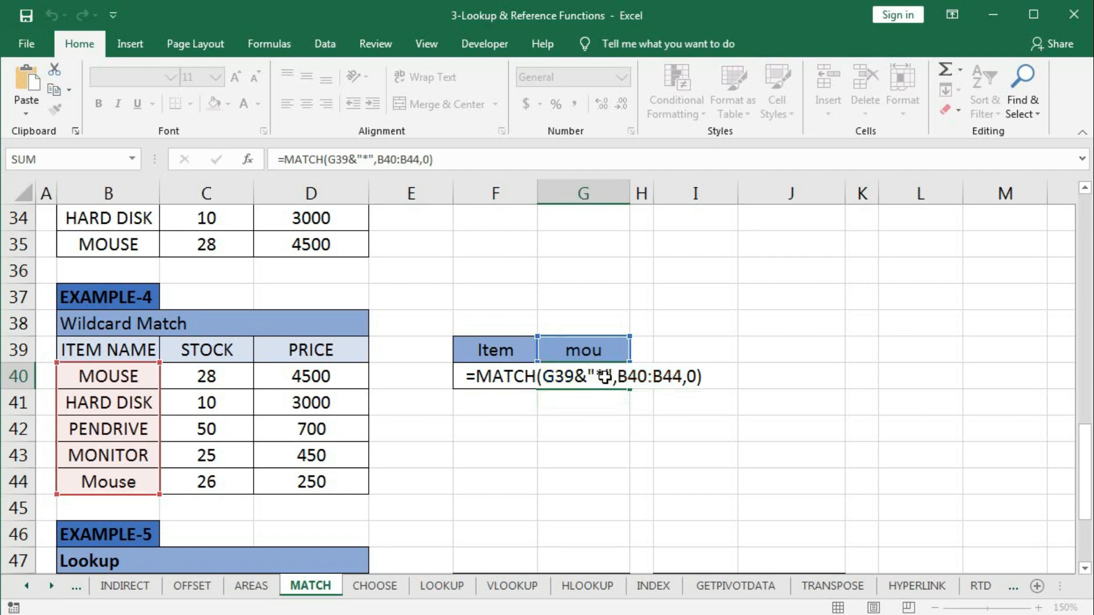
Review the Example-5 Lookup table, try HARD DISK as the INDEX MATCH item in G49, and set it to MOUSE
{"action": "scroll", "coordinate": [606, 376], "scroll_direction": "down", "scroll_amount": 3}
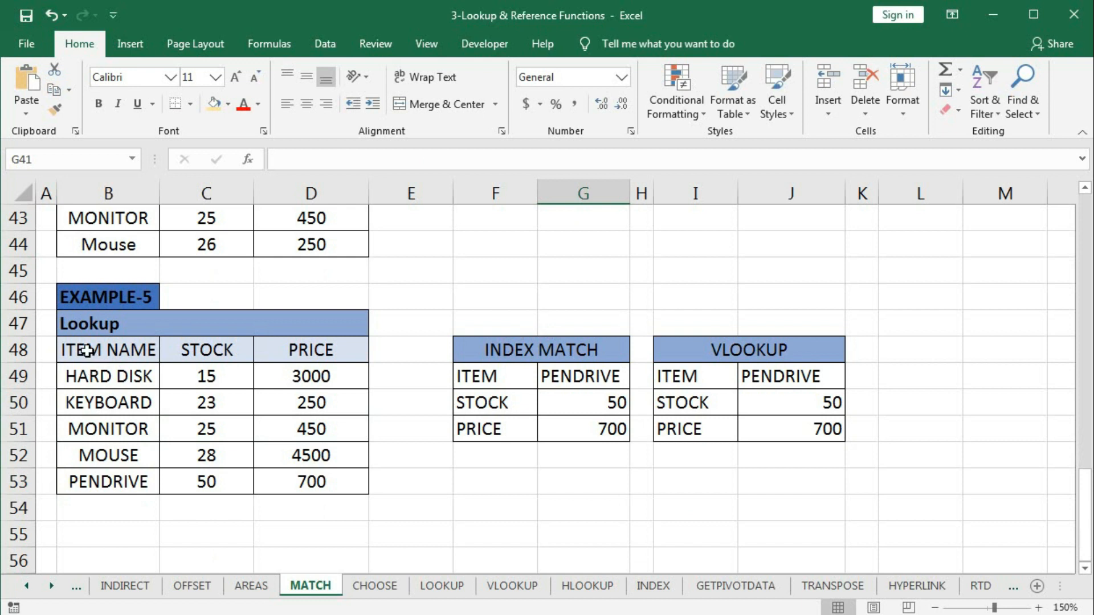
{"action": "left_click_drag", "start_coordinate": [87, 350], "coordinate": [310, 474]}
{"action": "left_click", "coordinate": [302, 477]}
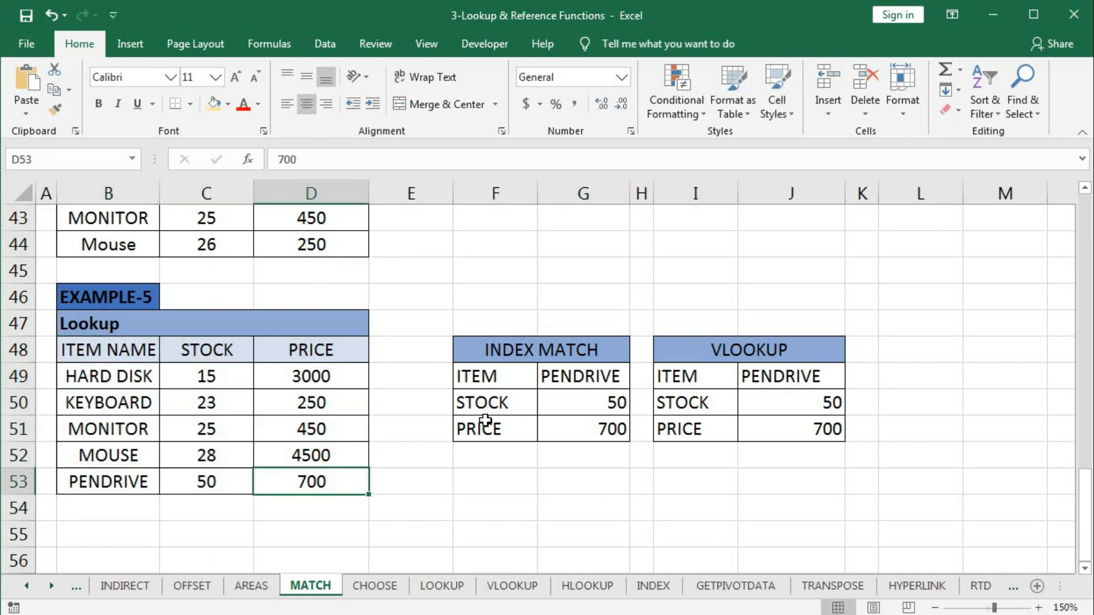
{"action": "left_click", "coordinate": [567, 377]}
{"action": "left_click", "coordinate": [638, 380]}
{"action": "left_click", "coordinate": [638, 397]}
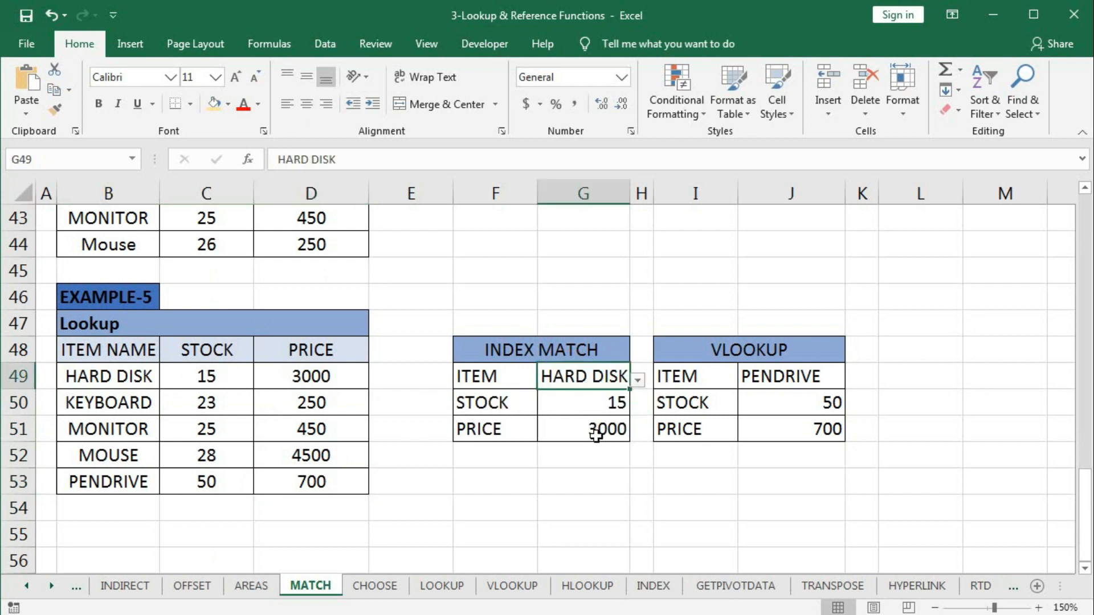
{"action": "left_click", "coordinate": [637, 381]}
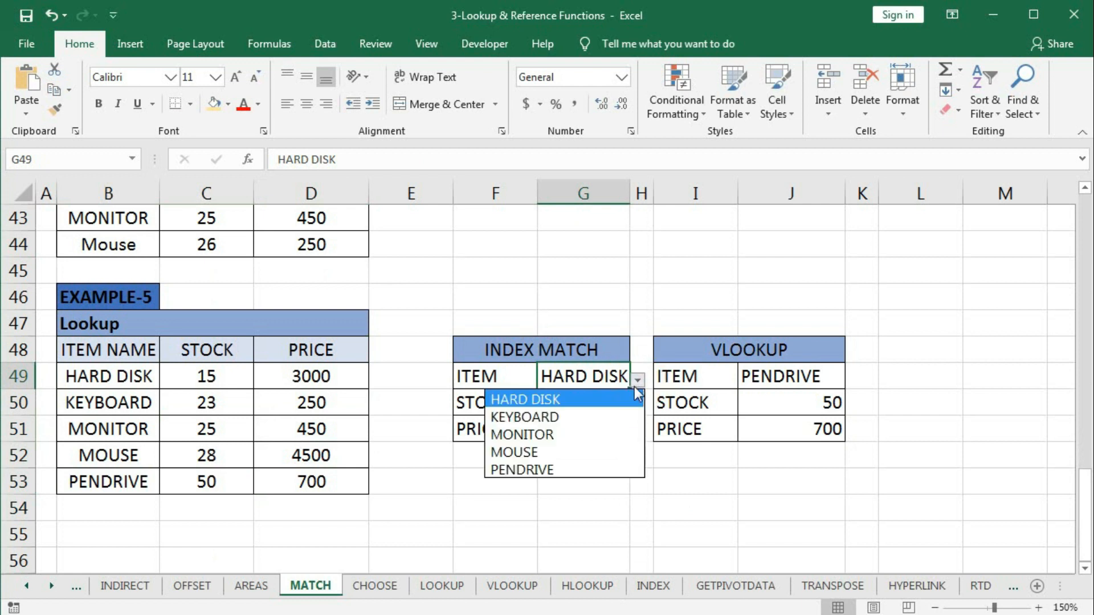
{"action": "left_click", "coordinate": [544, 450]}
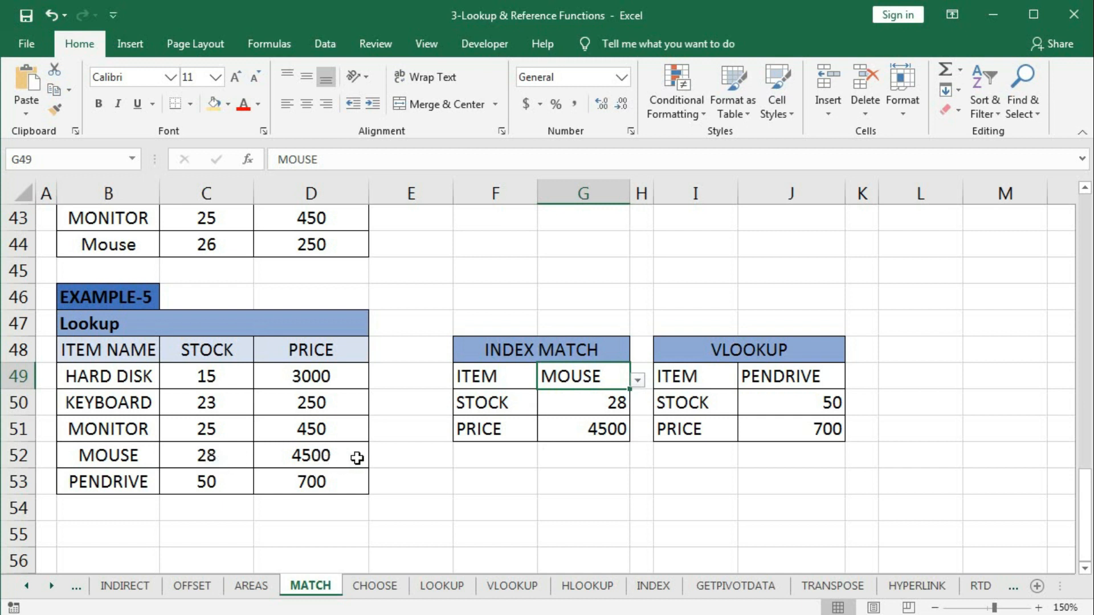
Try HARD DISK as the VLOOKUP item in J49 of Example-5, and set it to MOUSE
{"action": "left_click", "coordinate": [791, 377]}
{"action": "left_click", "coordinate": [584, 383]}
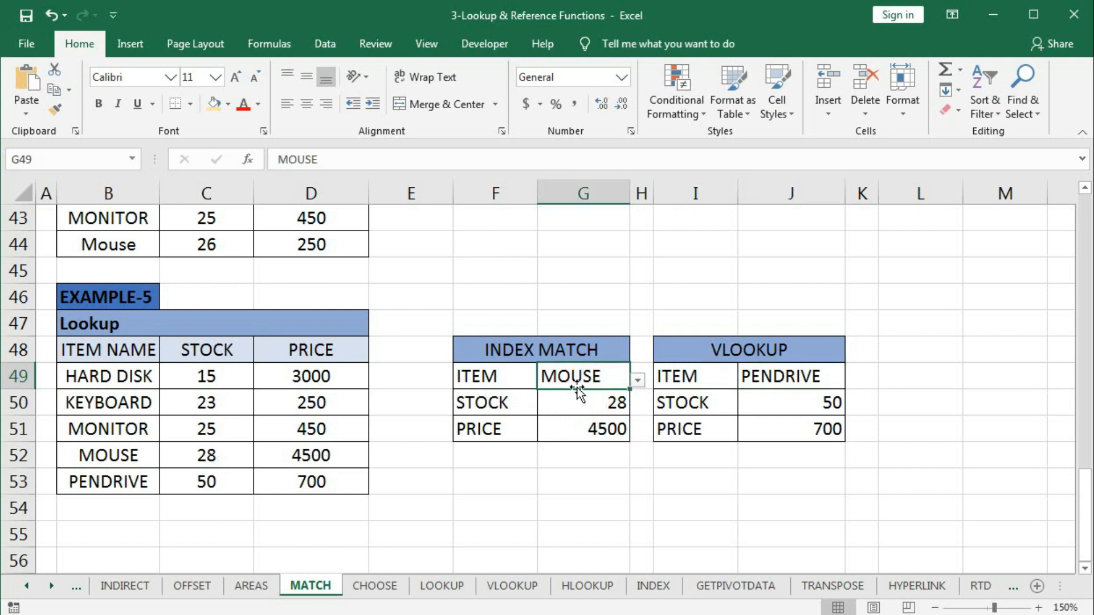
{"action": "left_click", "coordinate": [827, 377]}
{"action": "left_click", "coordinate": [852, 380]}
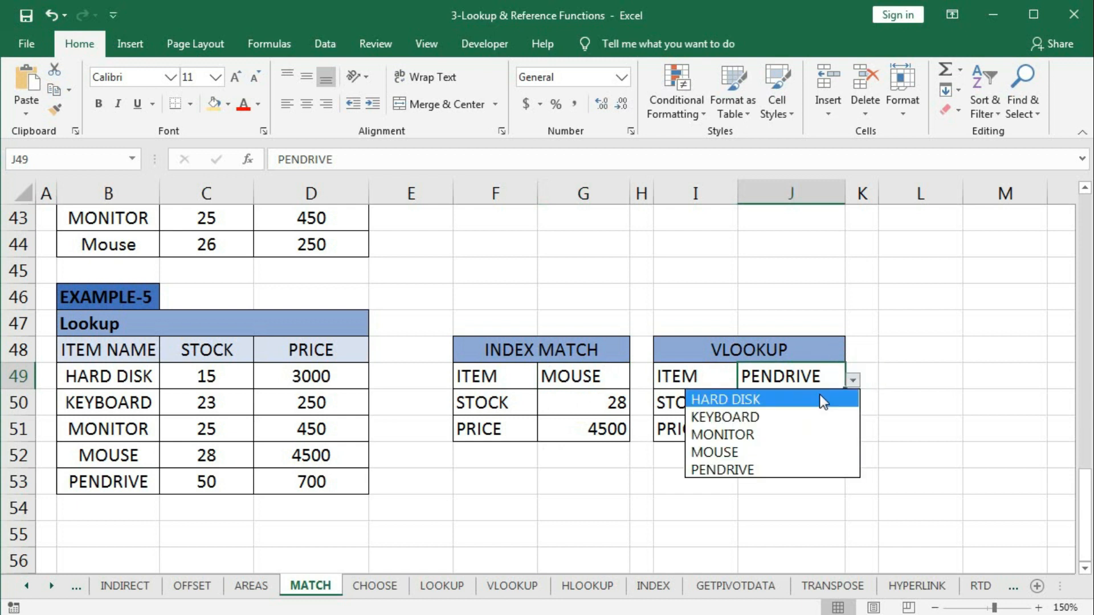
{"action": "left_click", "coordinate": [823, 401]}
{"action": "left_click", "coordinate": [853, 380]}
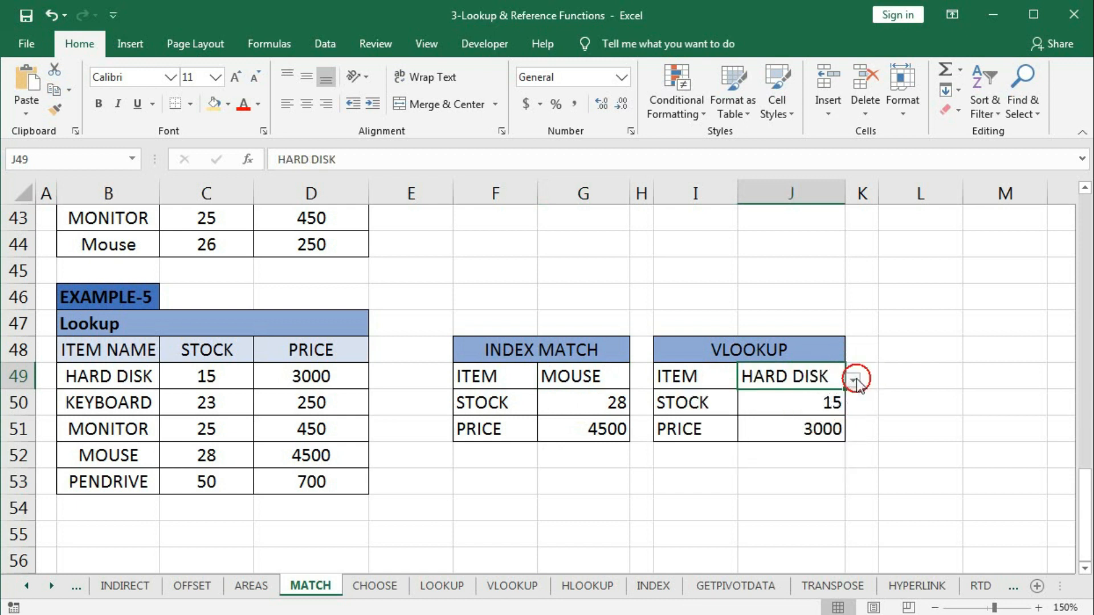
{"action": "left_click", "coordinate": [766, 449]}
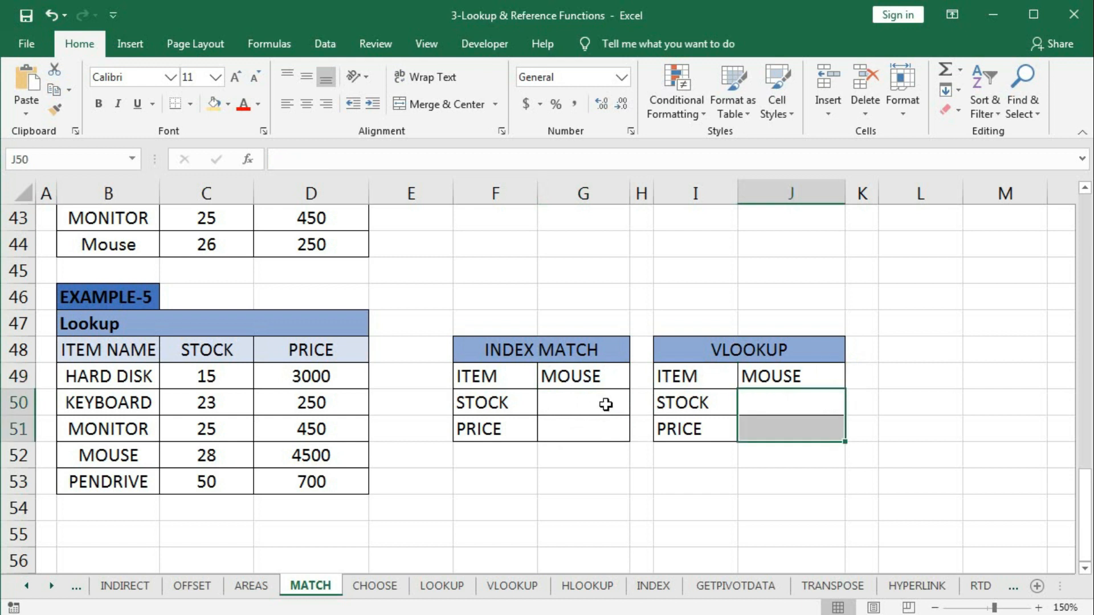
Start an INDEX formula in G50 for the item's stock, with C49:C53 as the array
{"action": "left_click", "coordinate": [609, 413]}
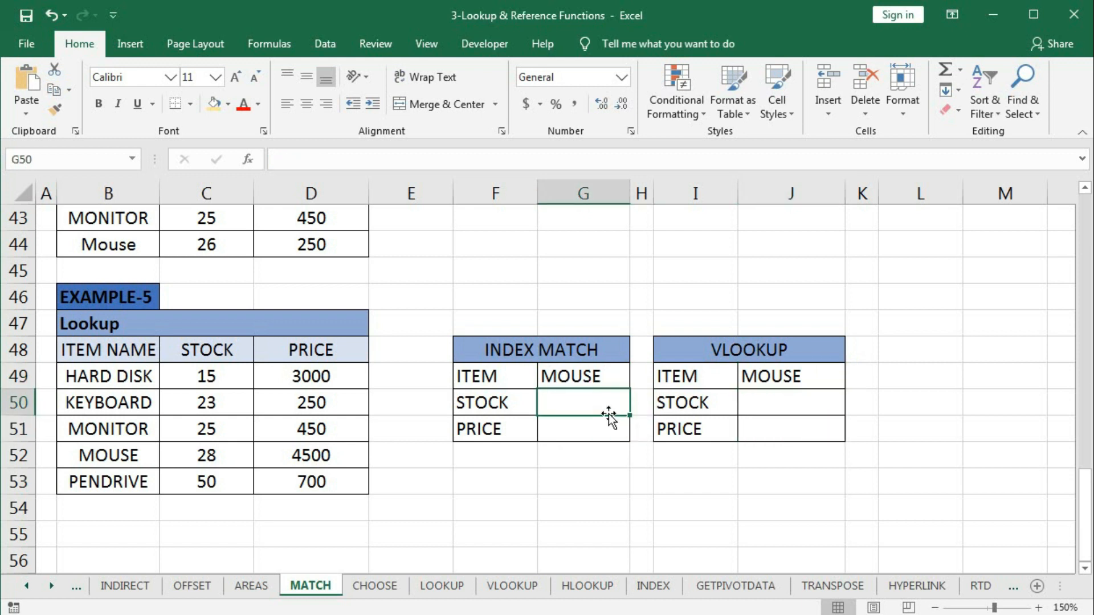
{"action": "type", "text": "=ind"}
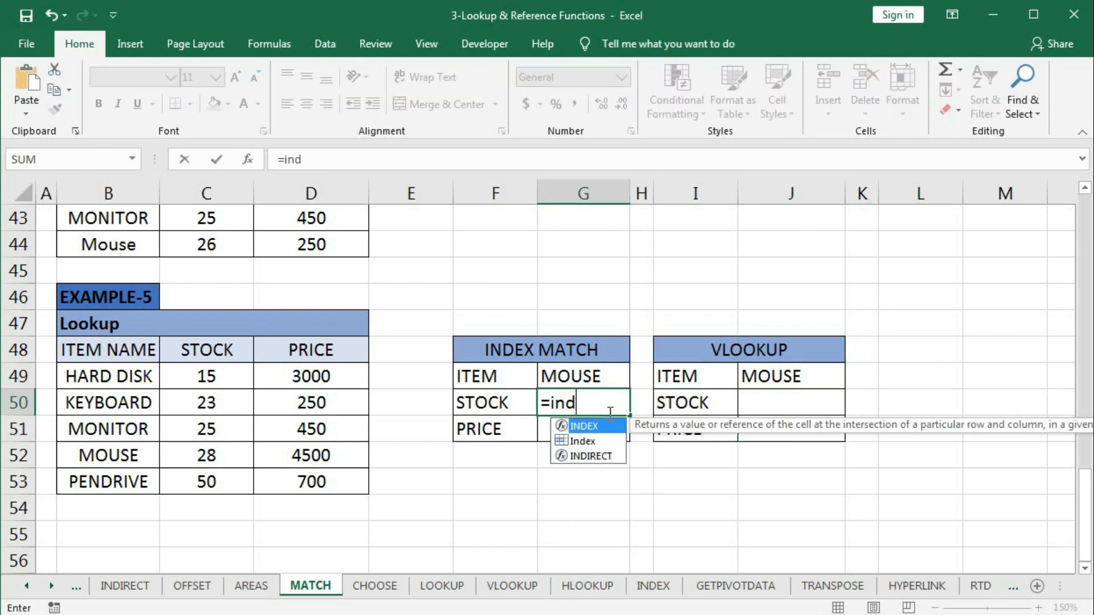
{"action": "key", "text": "Tab"}
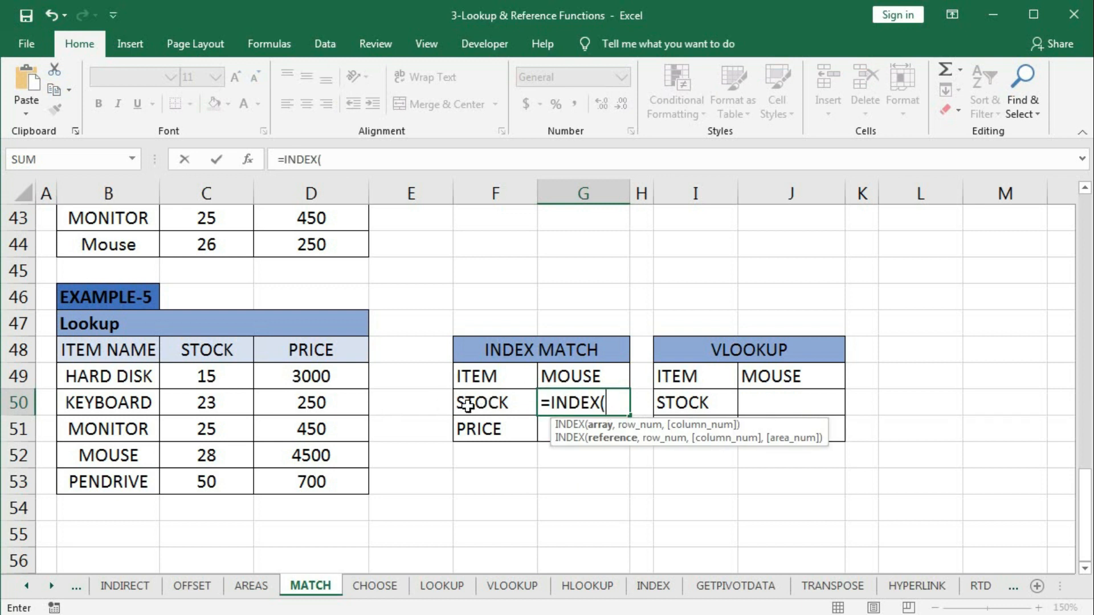
{"action": "left_click_drag", "start_coordinate": [208, 377], "coordinate": [206, 477]}
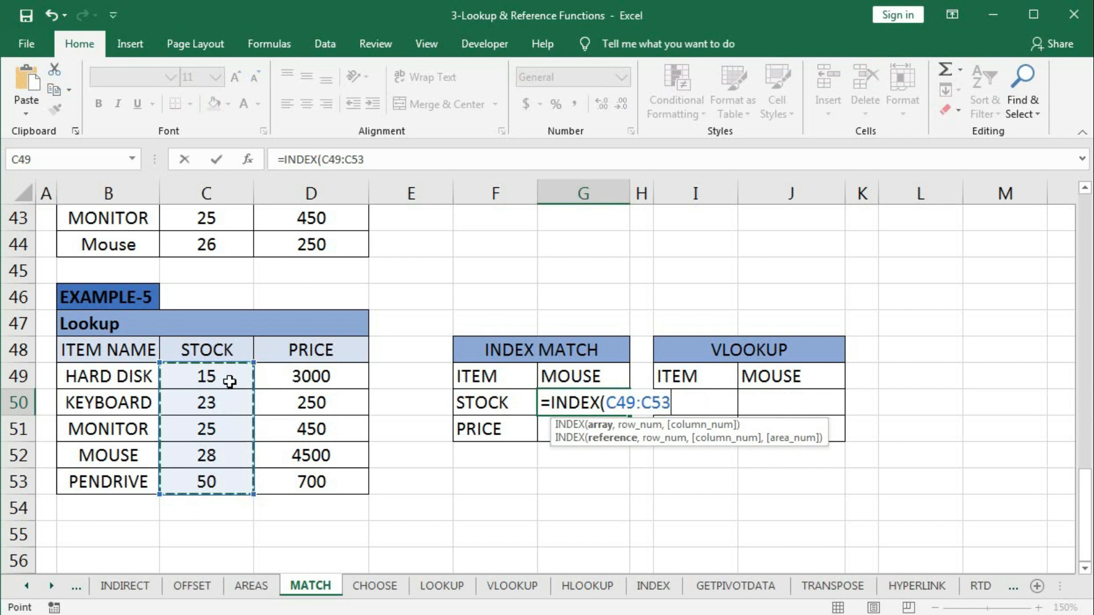
{"action": "type", "text": ","}
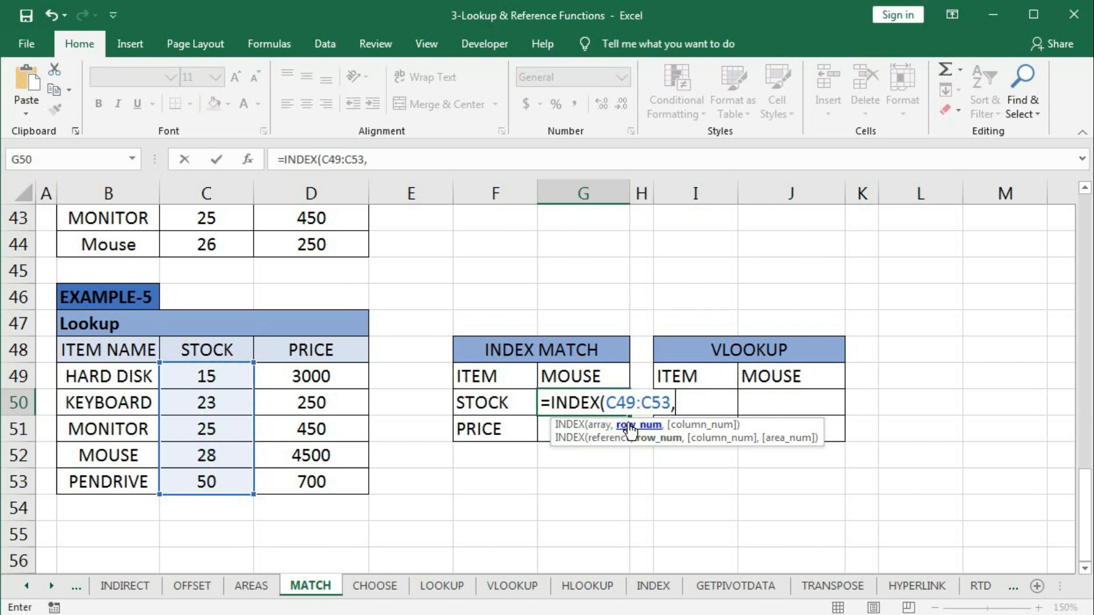
Add MATCH(G49,B49:B53,0) as the row number of the INDEX formula in G50
{"action": "type", "text": "ma"}
{"action": "key", "text": "Tab"}
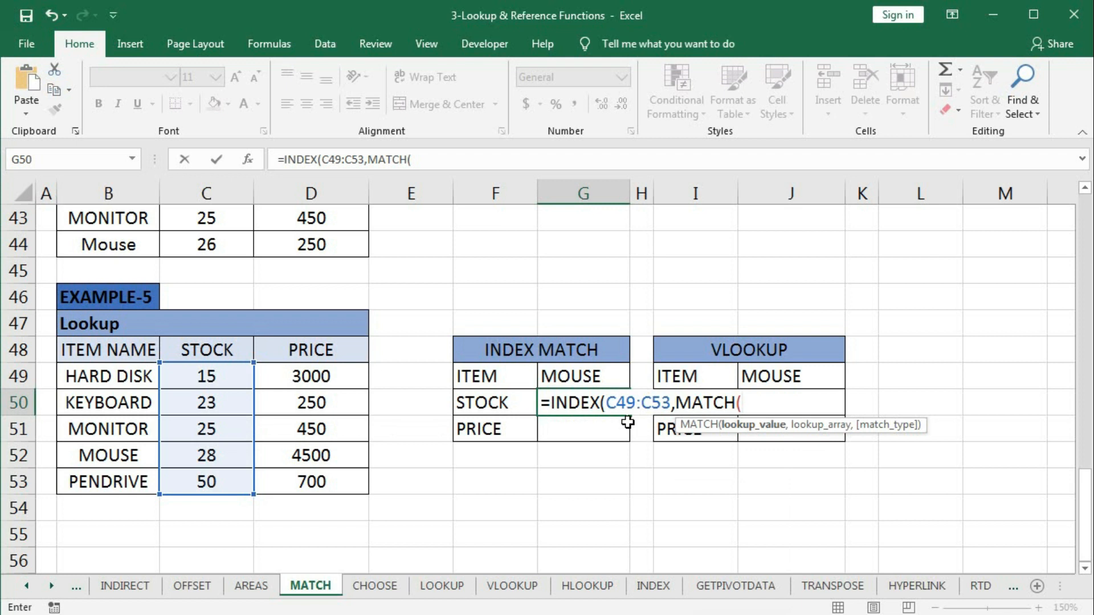
{"action": "left_click", "coordinate": [553, 377]}
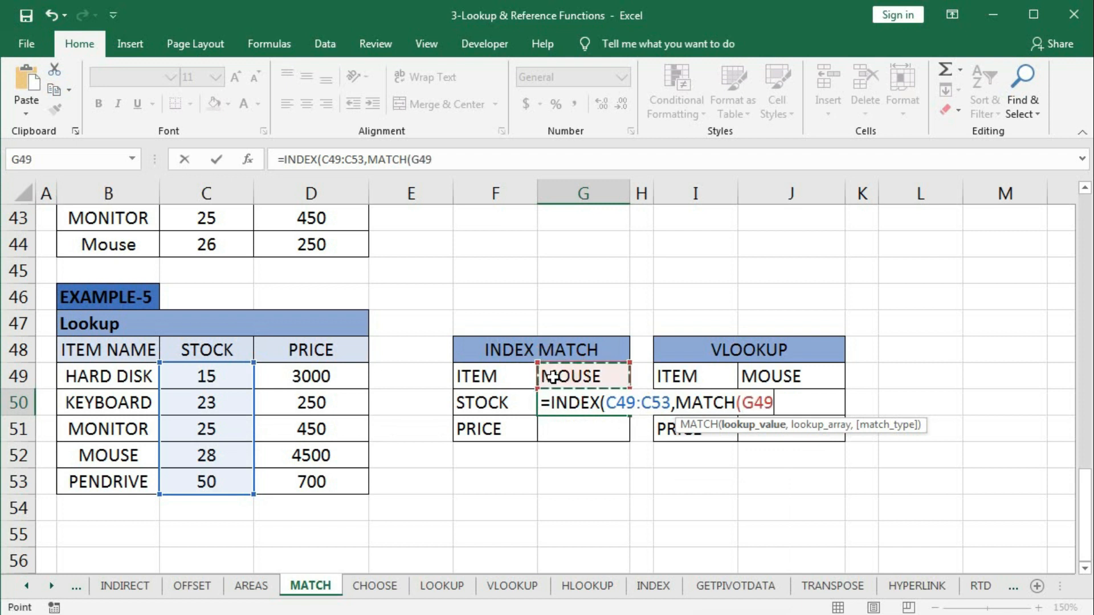
{"action": "type", "text": ","}
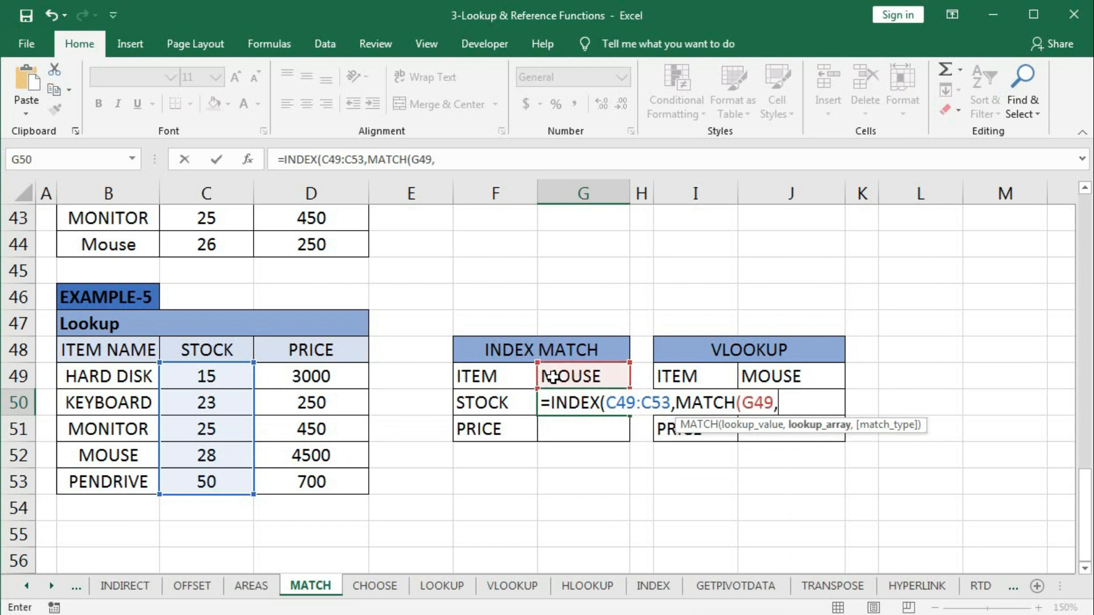
{"action": "left_click_drag", "start_coordinate": [135, 375], "coordinate": [120, 476]}
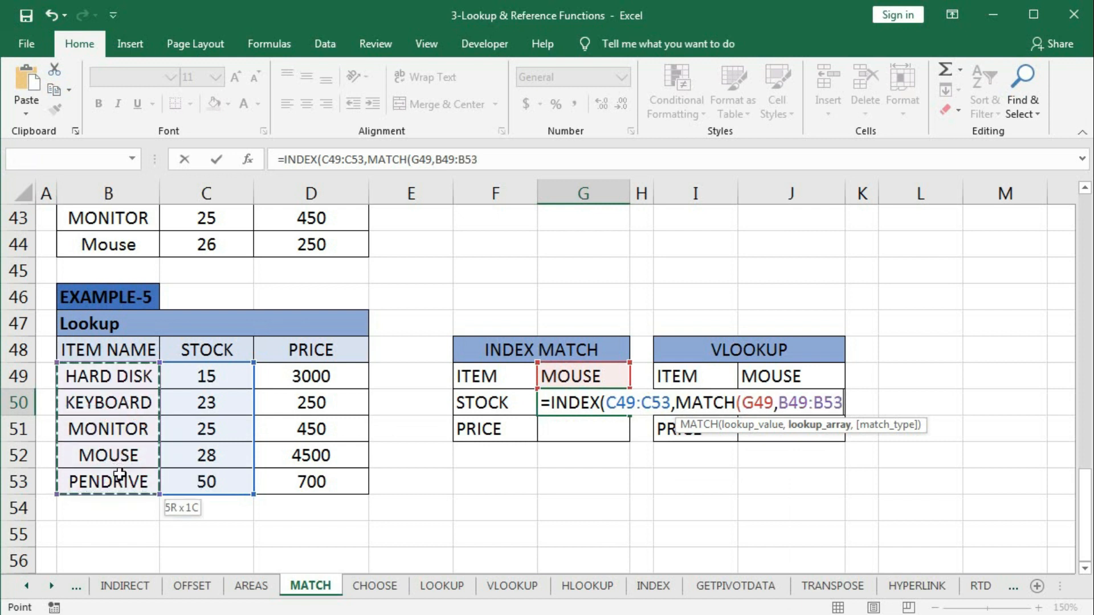
{"action": "type", "text": ",0"}
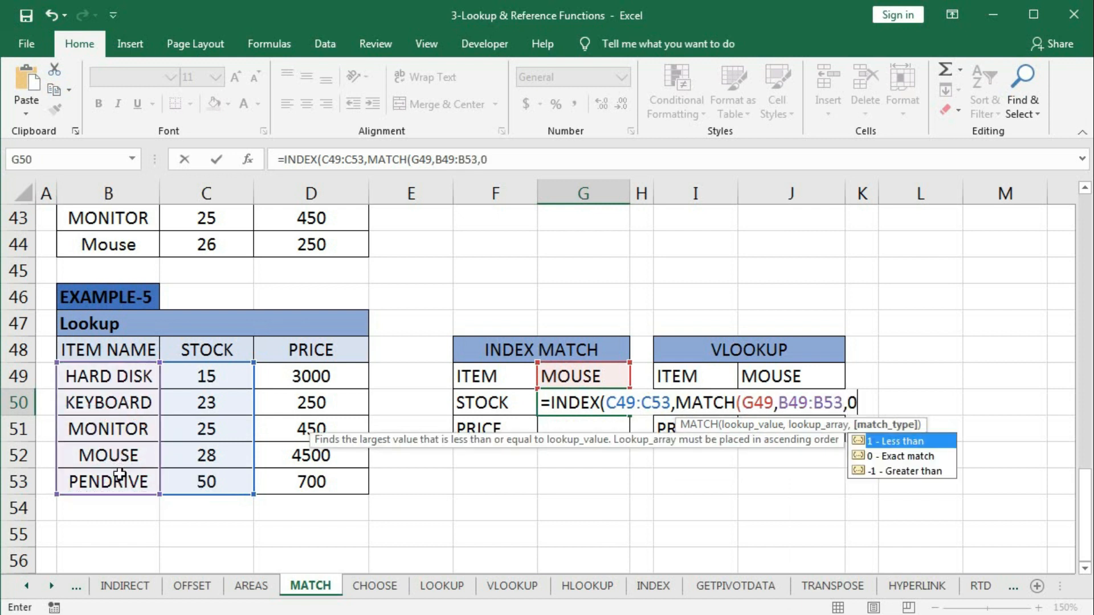
{"action": "type", "text": ")"}
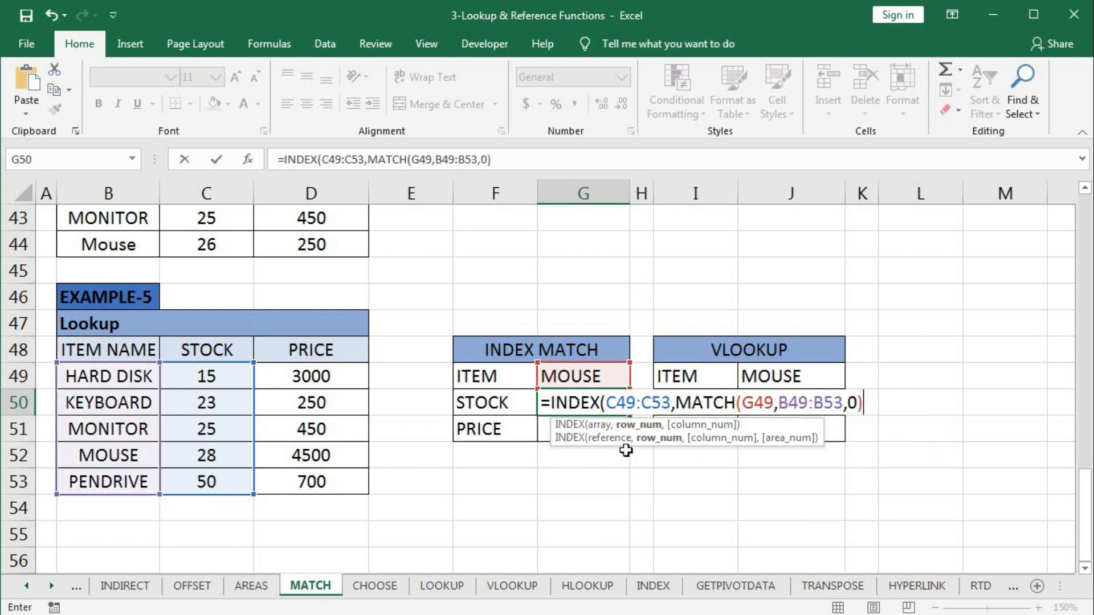
Try 4 in place of the nested MATCH in G50, restore the MATCH, and complete =INDEX(C49:C53,MATCH(G49,B49:B53,0))
{"action": "mouse_move", "coordinate": [641, 433]}
{"action": "type", "text": "4"}
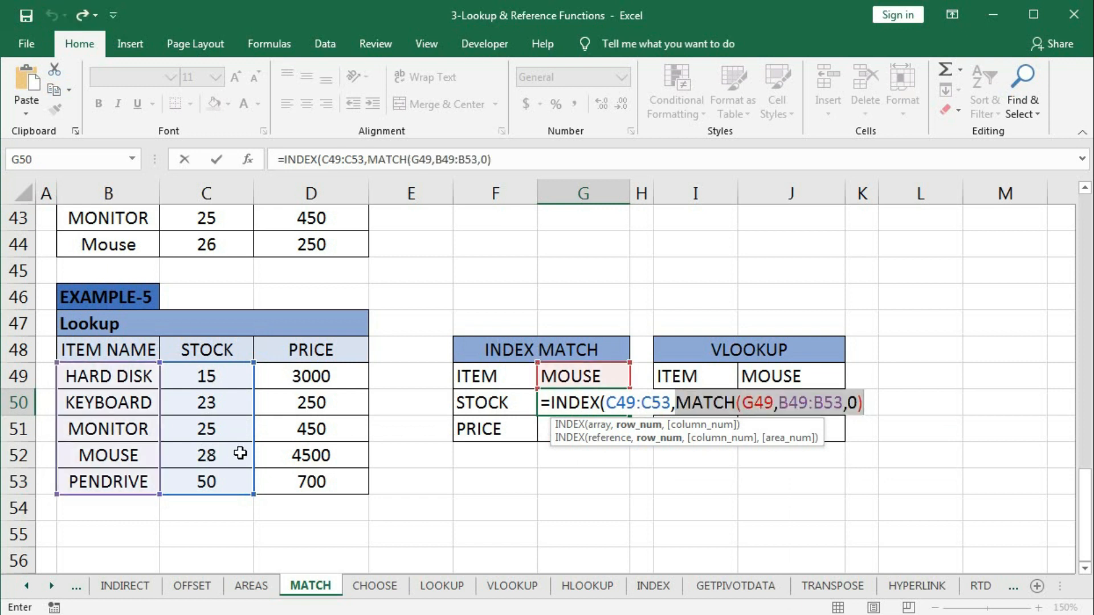
{"action": "type", "text": ")"}
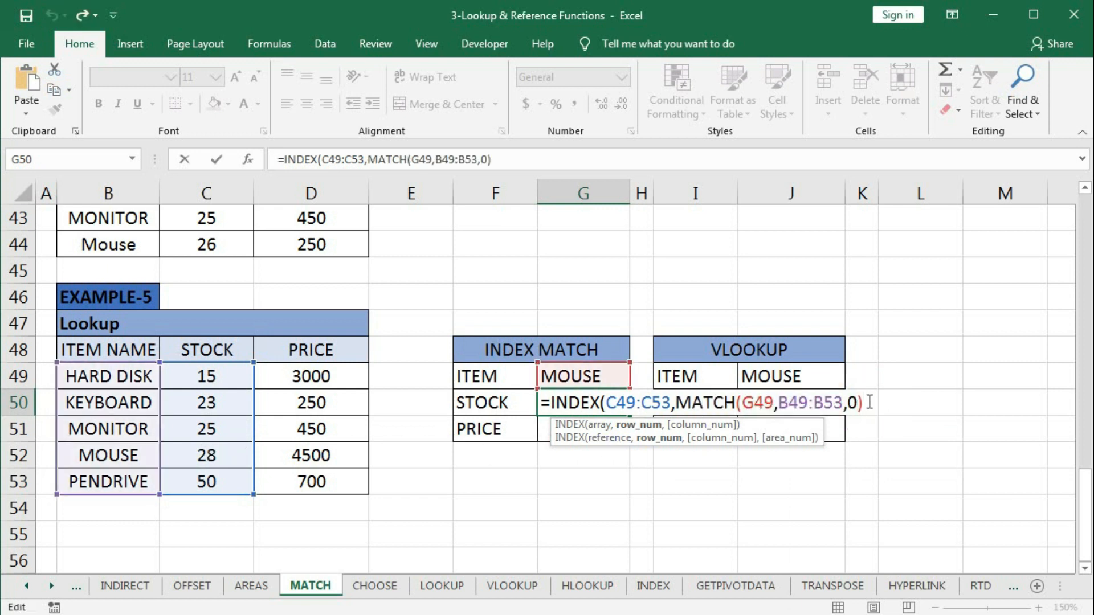
{"action": "type", "text": ")"}
{"action": "key", "text": "Return"}
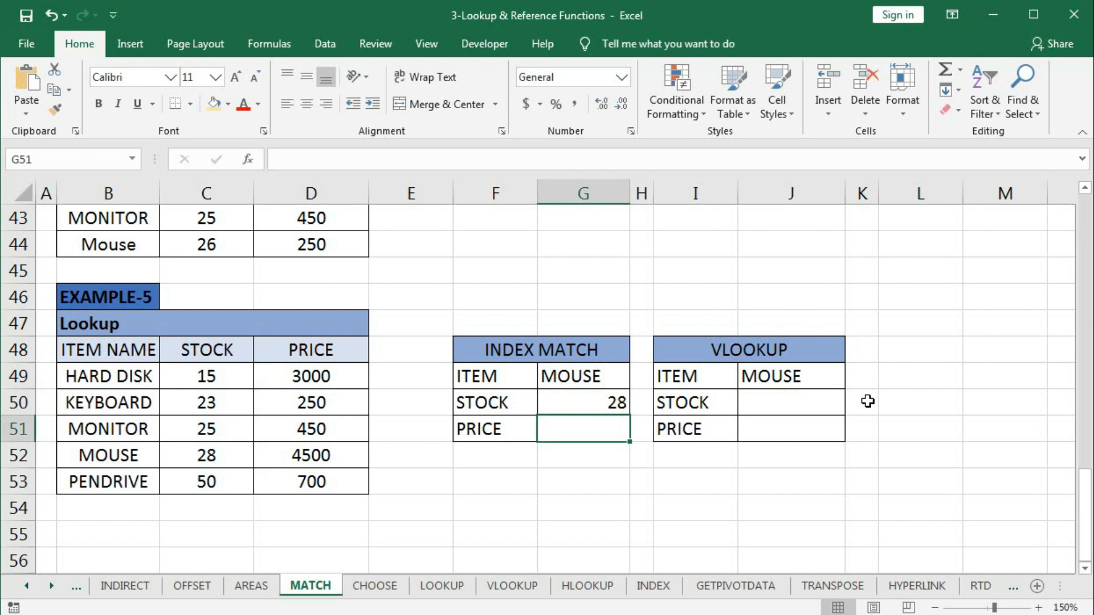
Start an INDEX formula in G51 for the item's price, with D49:D53 as the array
{"action": "type", "text": "="}
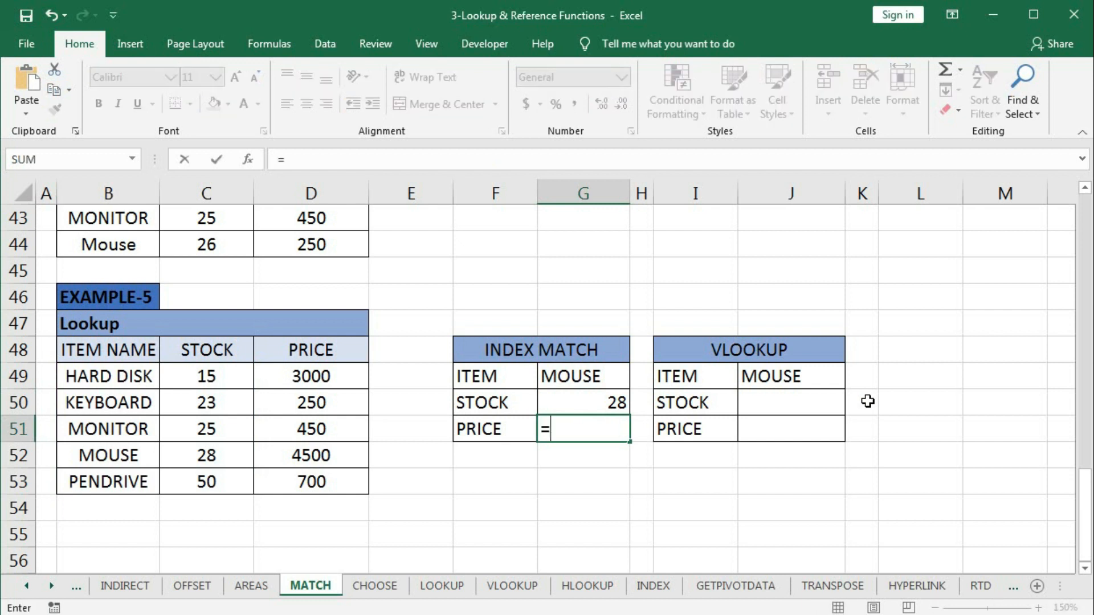
{"action": "type", "text": "inde"}
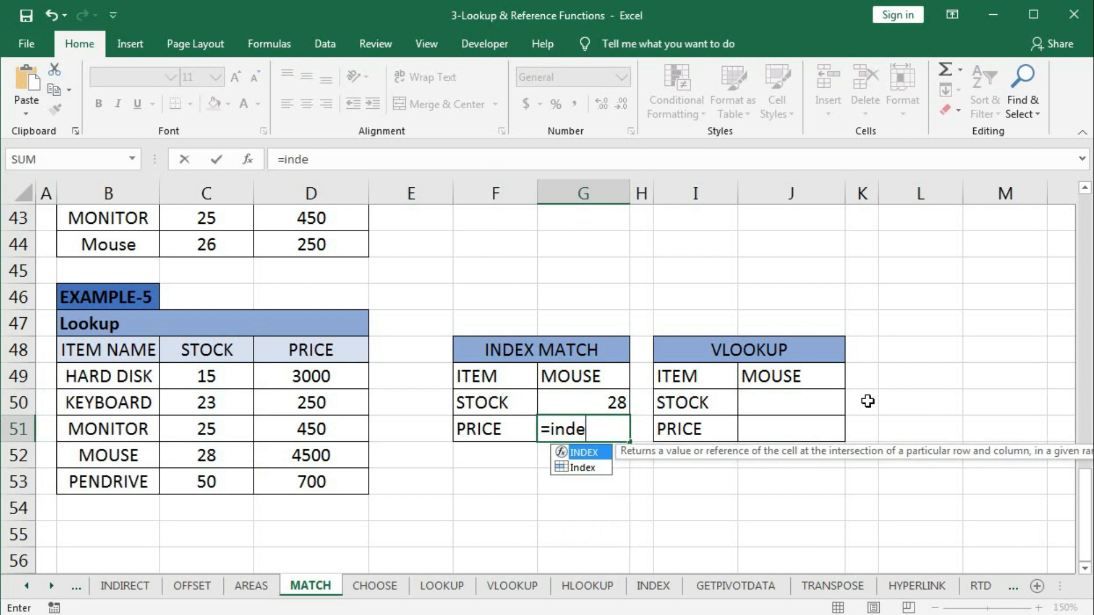
{"action": "key", "text": "Tab"}
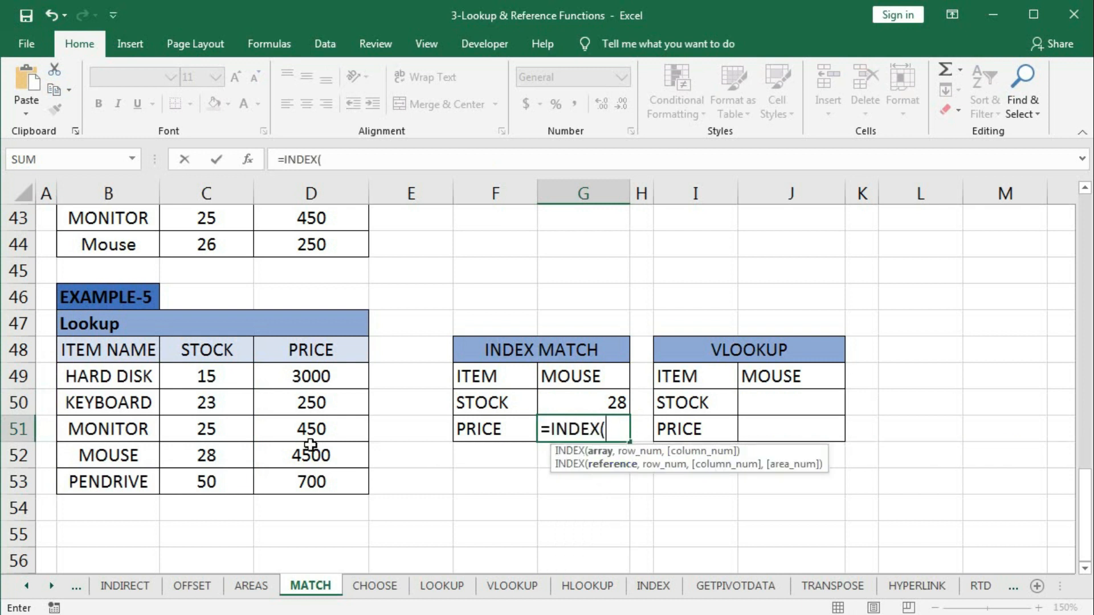
{"action": "left_click_drag", "start_coordinate": [310, 376], "coordinate": [310, 473]}
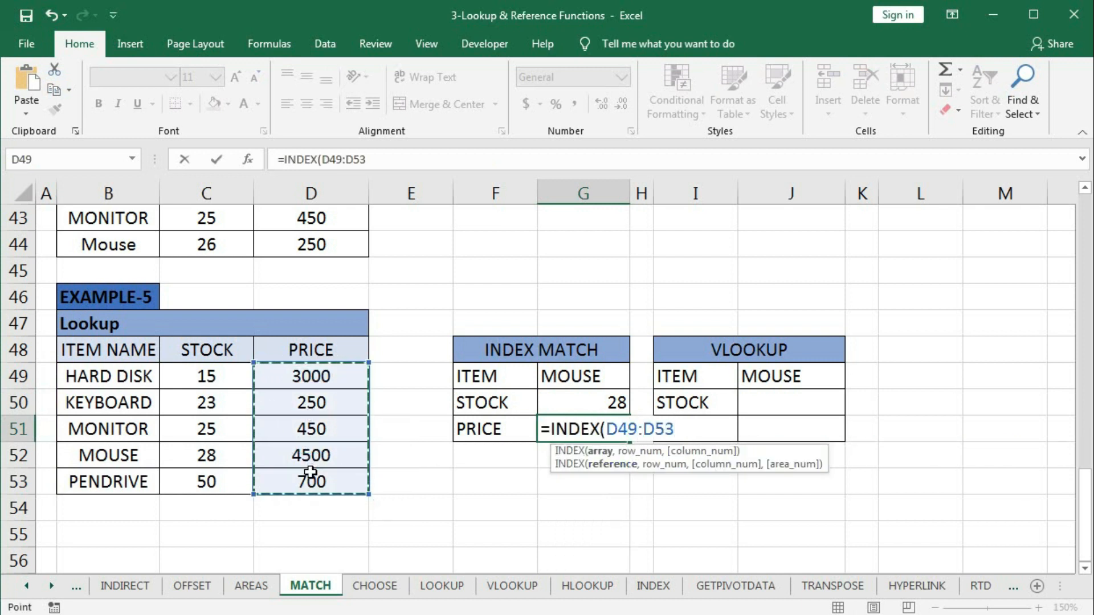
{"action": "type", "text": ","}
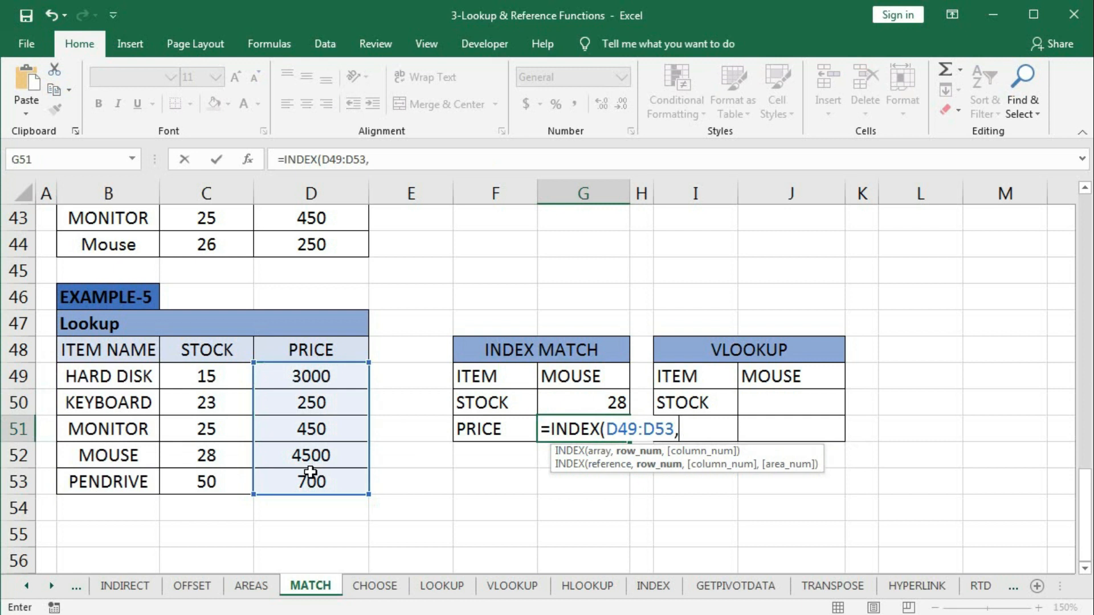
Complete the price formula in G51 with MATCH(G49,B49:B53,0) as its row number
{"action": "type", "text": "ma"}
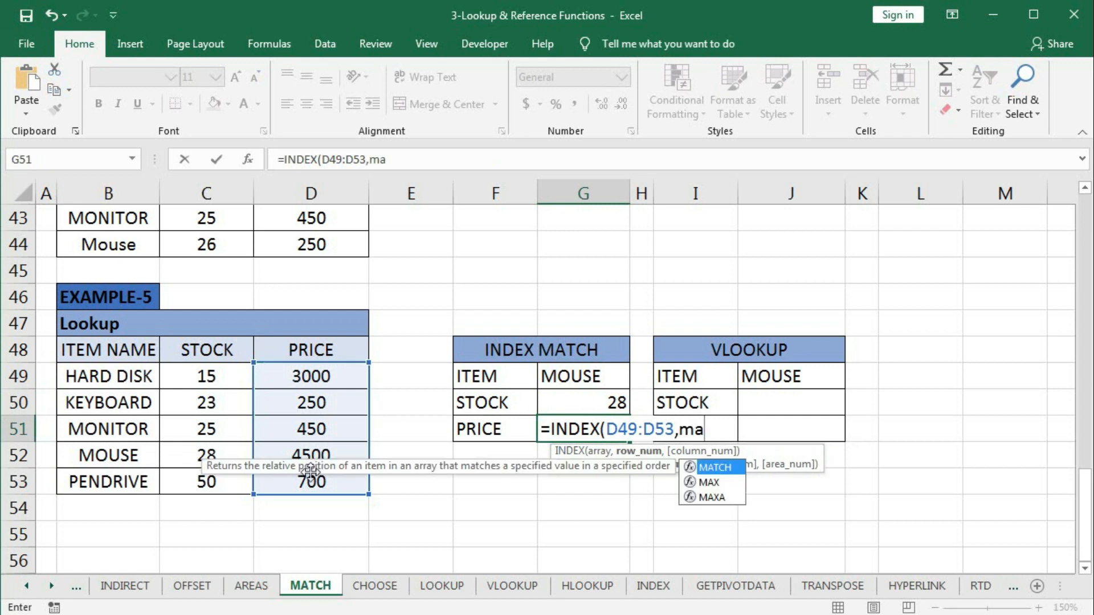
{"action": "key", "text": "Tab"}
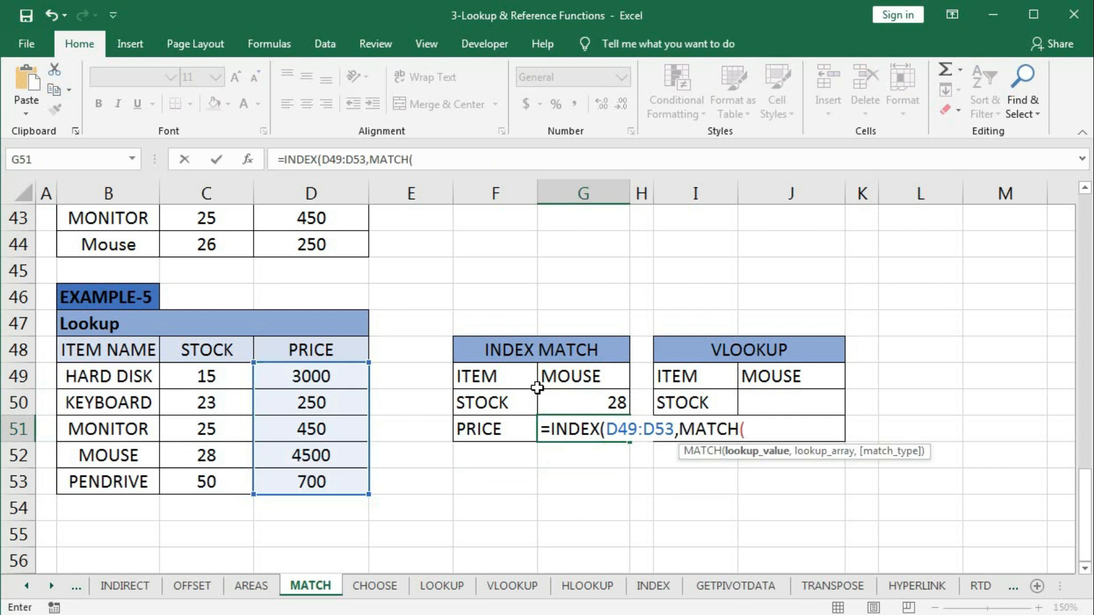
{"action": "left_click", "coordinate": [565, 377]}
{"action": "type", "text": ","}
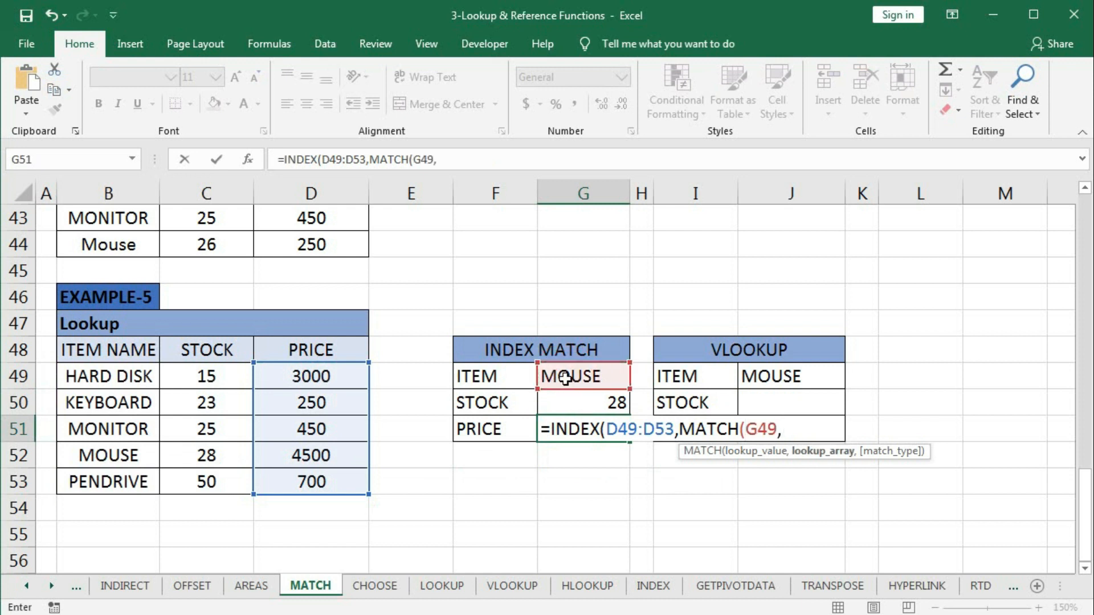
{"action": "left_click_drag", "start_coordinate": [114, 379], "coordinate": [119, 478]}
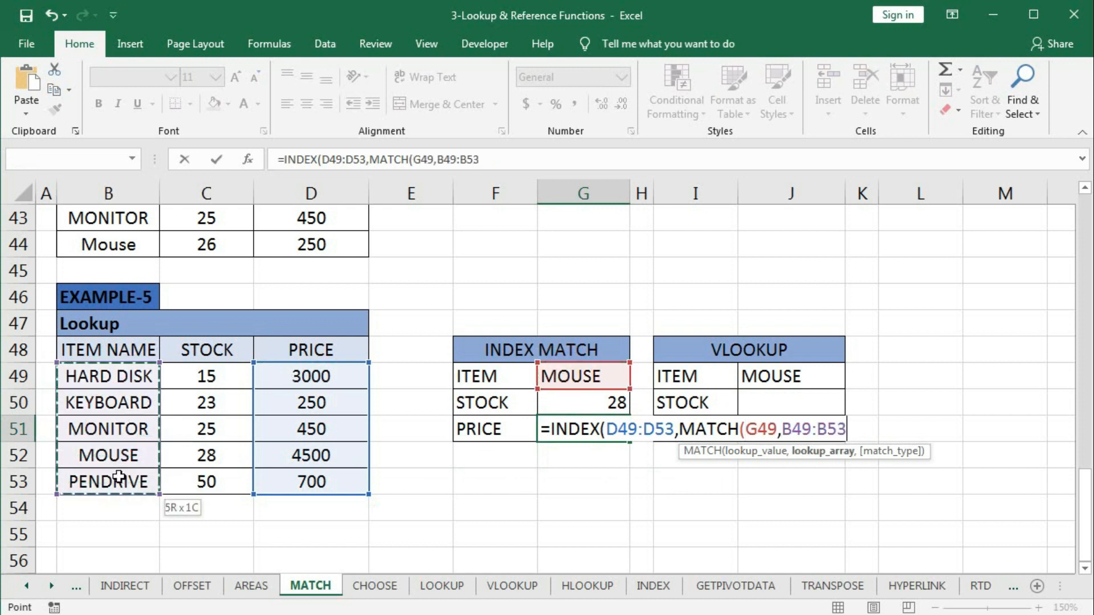
{"action": "type", "text": ",0"}
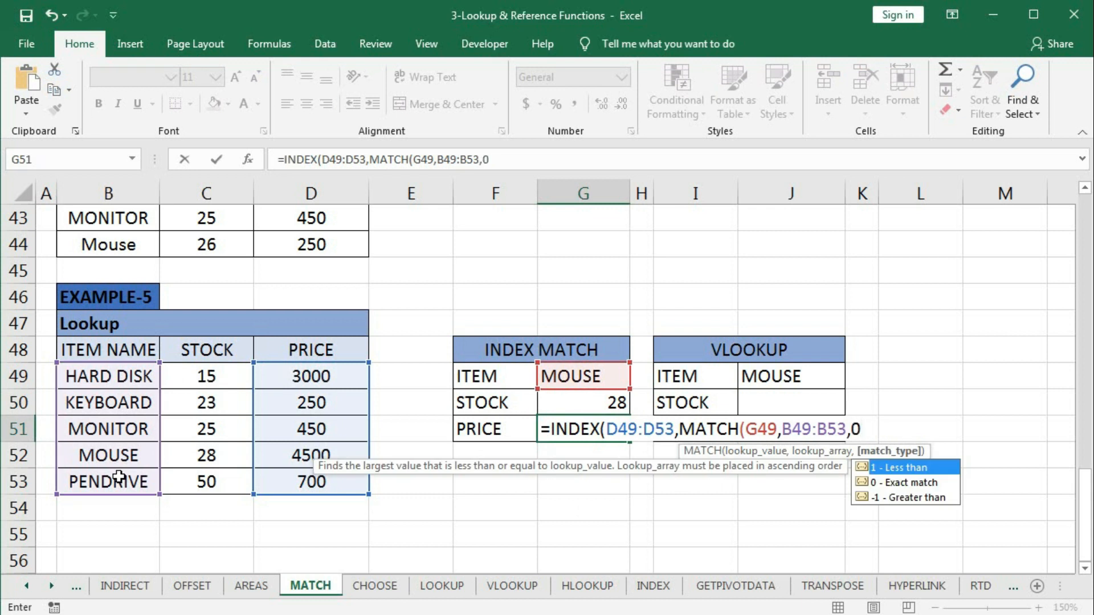
{"action": "type", "text": "))"}
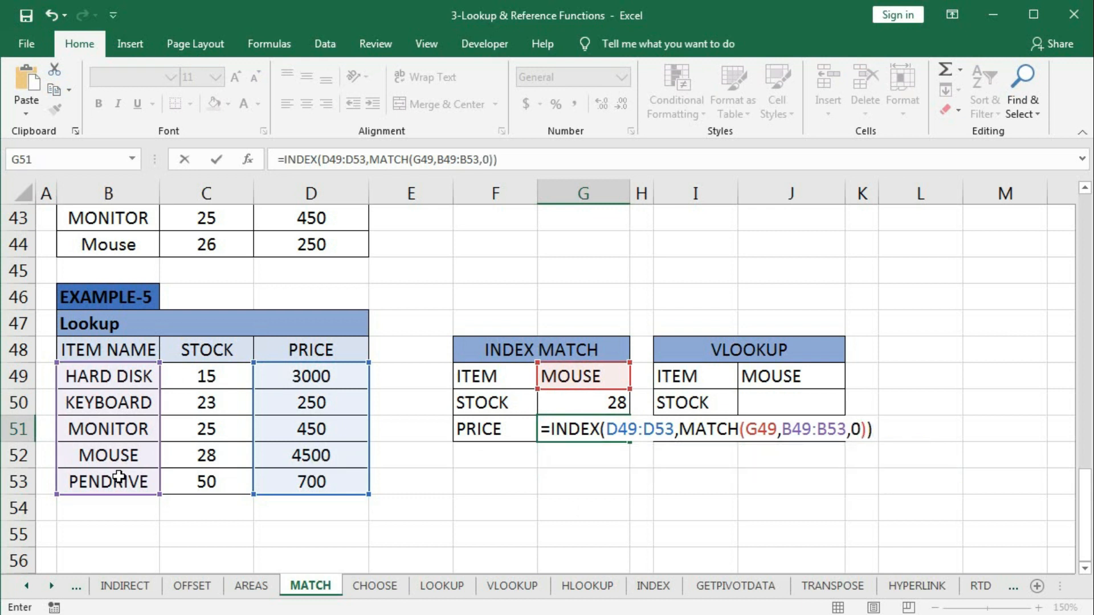
{"action": "key", "text": "Return"}
Test the INDEX MATCH lookup by choosing HARD DISK and PENDRIVE in G49, and set the item to MONITOR
{"action": "left_click", "coordinate": [584, 381]}
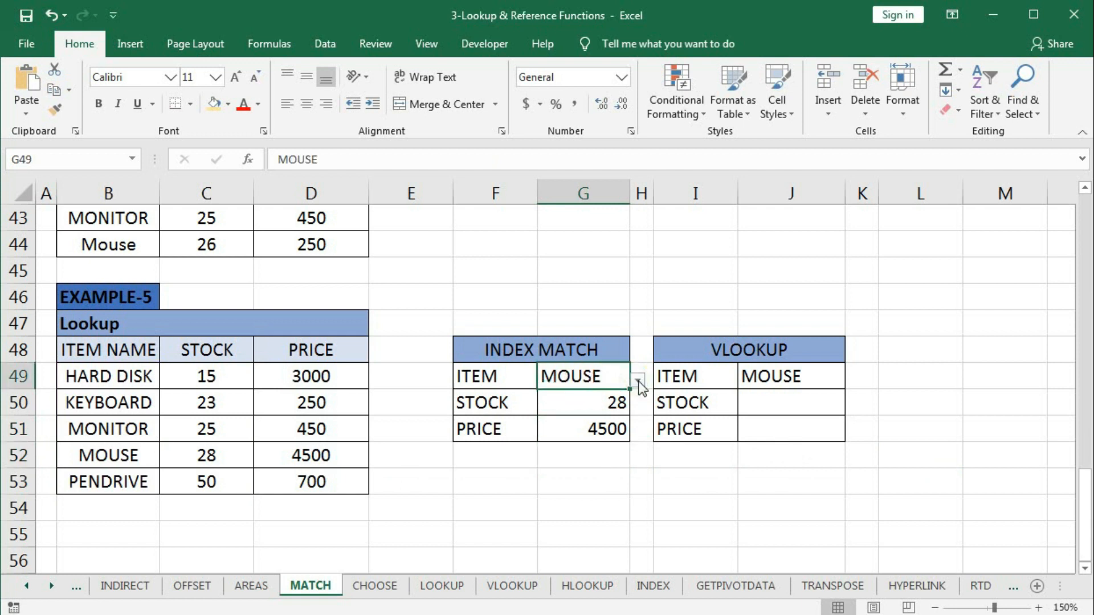
{"action": "left_click", "coordinate": [638, 380]}
{"action": "left_click", "coordinate": [581, 397]}
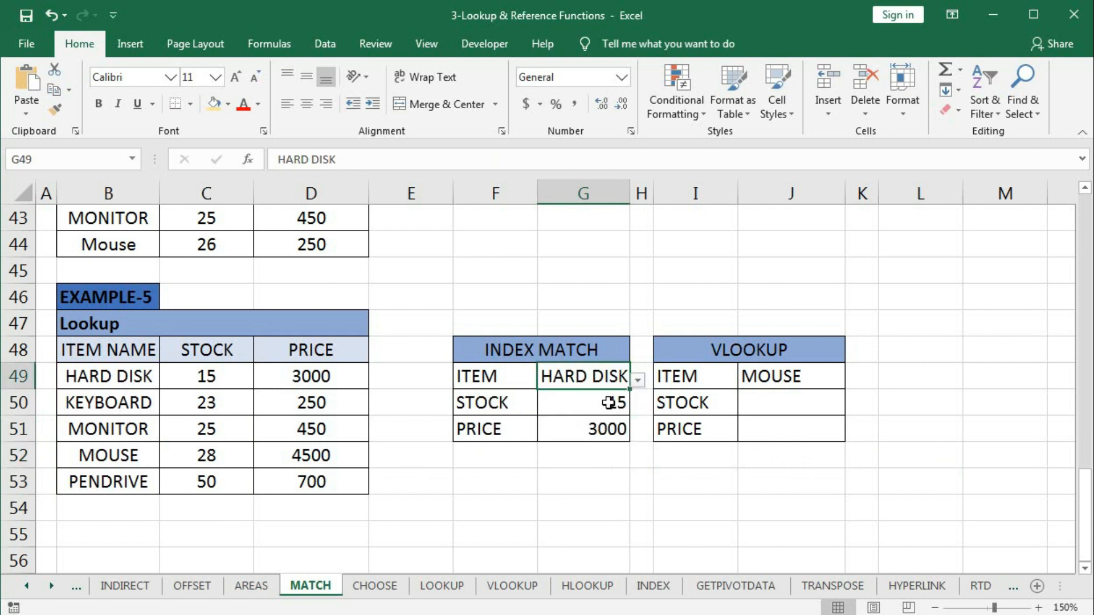
{"action": "left_click", "coordinate": [637, 380]}
{"action": "left_click", "coordinate": [586, 469]}
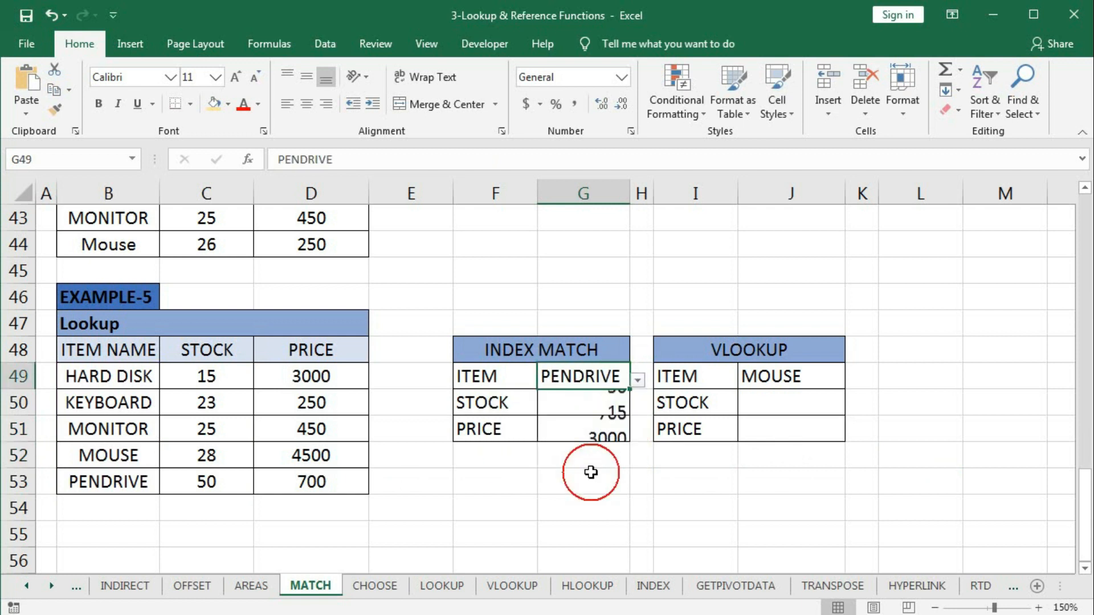
{"action": "left_click", "coordinate": [638, 380]}
{"action": "left_click", "coordinate": [576, 431]}
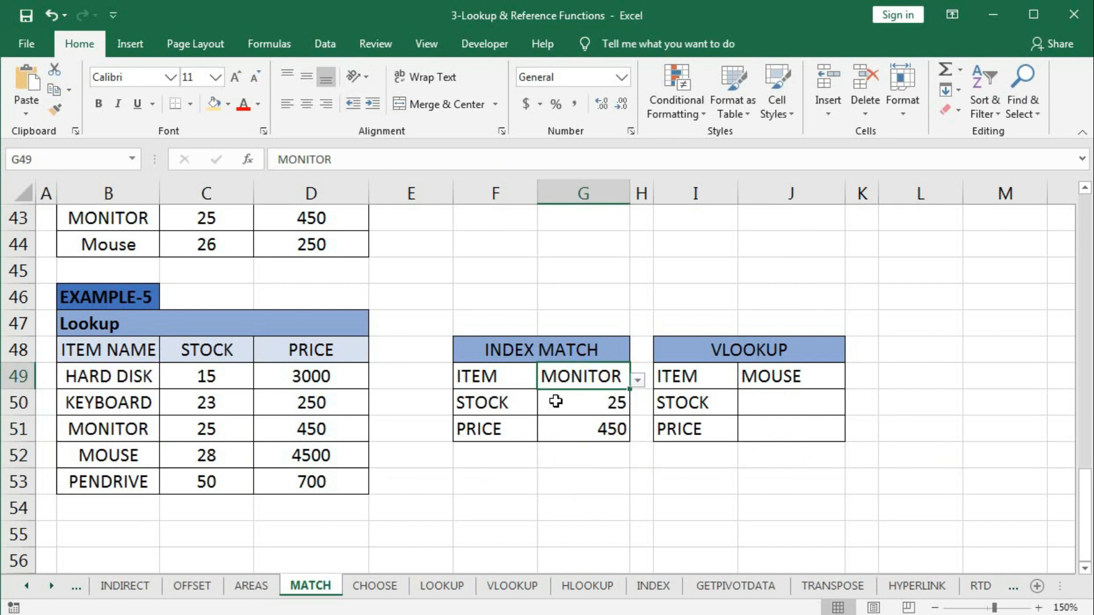
Start a VLOOKUP formula in J50 for the item's stock, with J49 as the lookup value and B49:D53 as the table array
{"action": "left_click", "coordinate": [767, 406]}
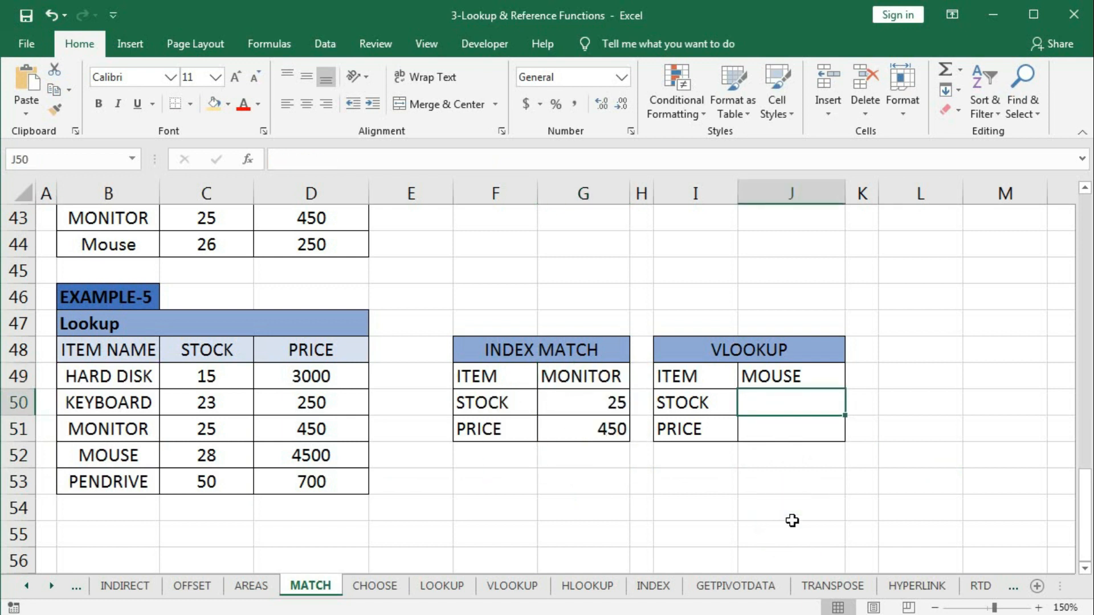
{"action": "type", "text": "=vlo"}
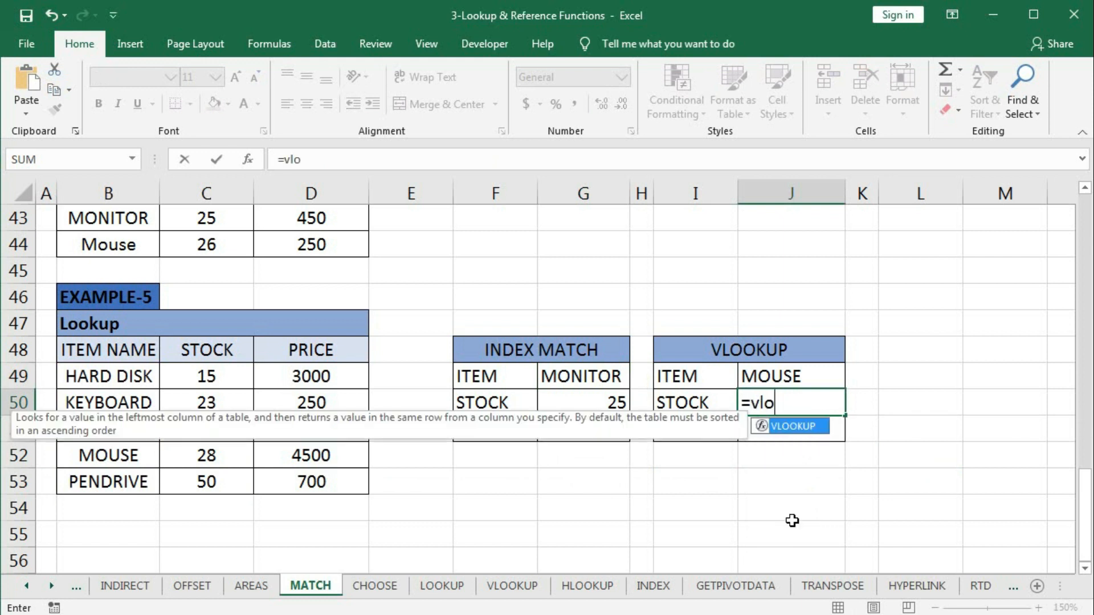
{"action": "key", "text": "Tab"}
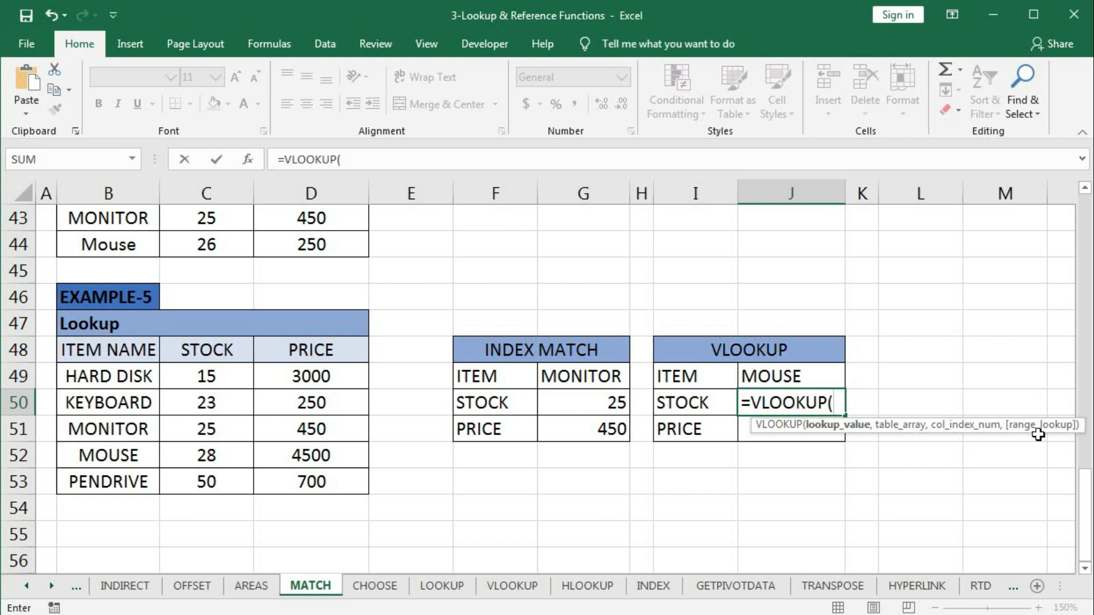
{"action": "left_click", "coordinate": [785, 377]}
{"action": "type", "text": ","}
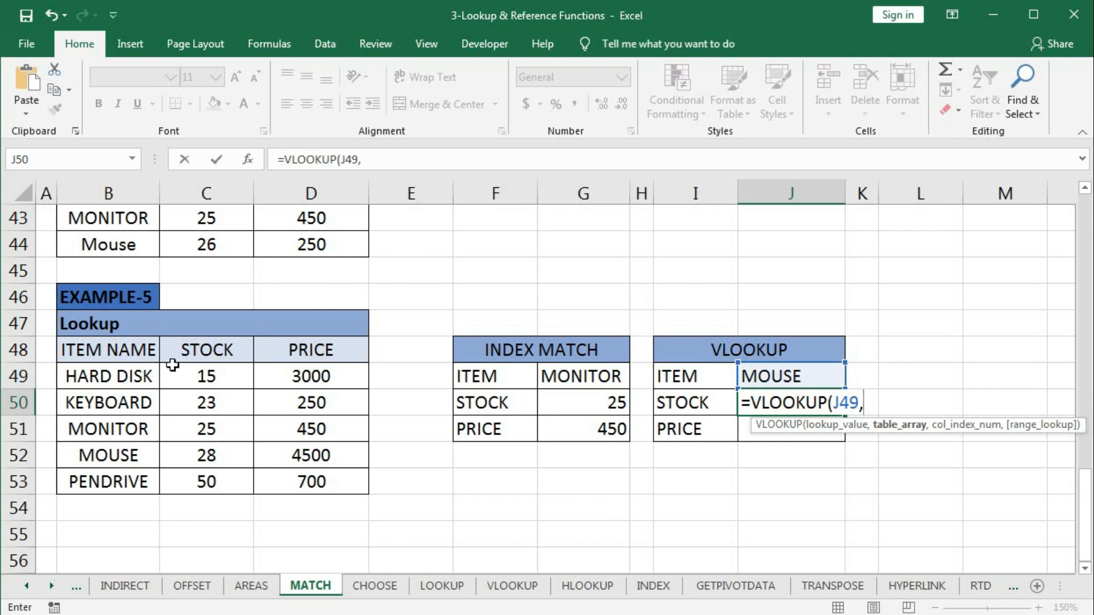
{"action": "left_click_drag", "start_coordinate": [100, 374], "coordinate": [322, 484]}
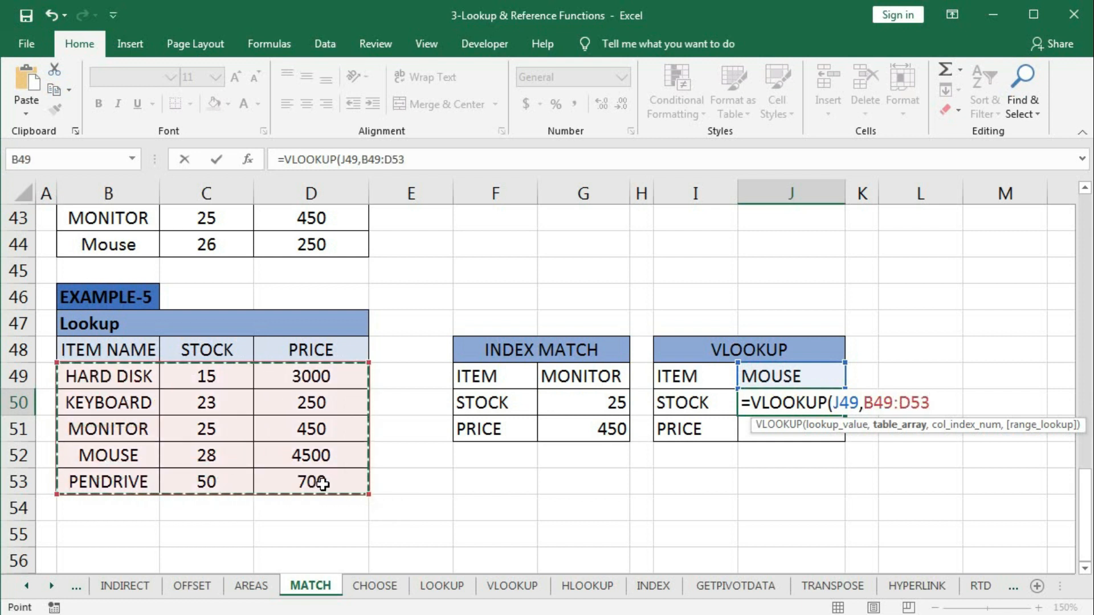
{"action": "type", "text": ","}
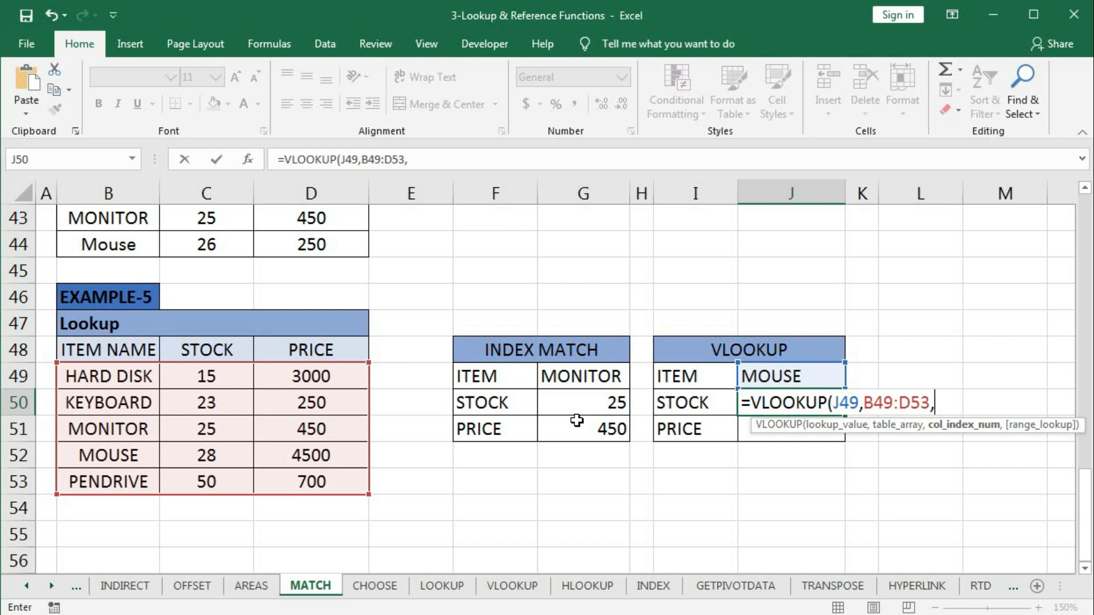
Nest MATCH(I50,B48:D48,0) as the column index number of the VLOOKUP in J50
{"action": "type", "text": "ma"}
{"action": "key", "text": "Tab"}
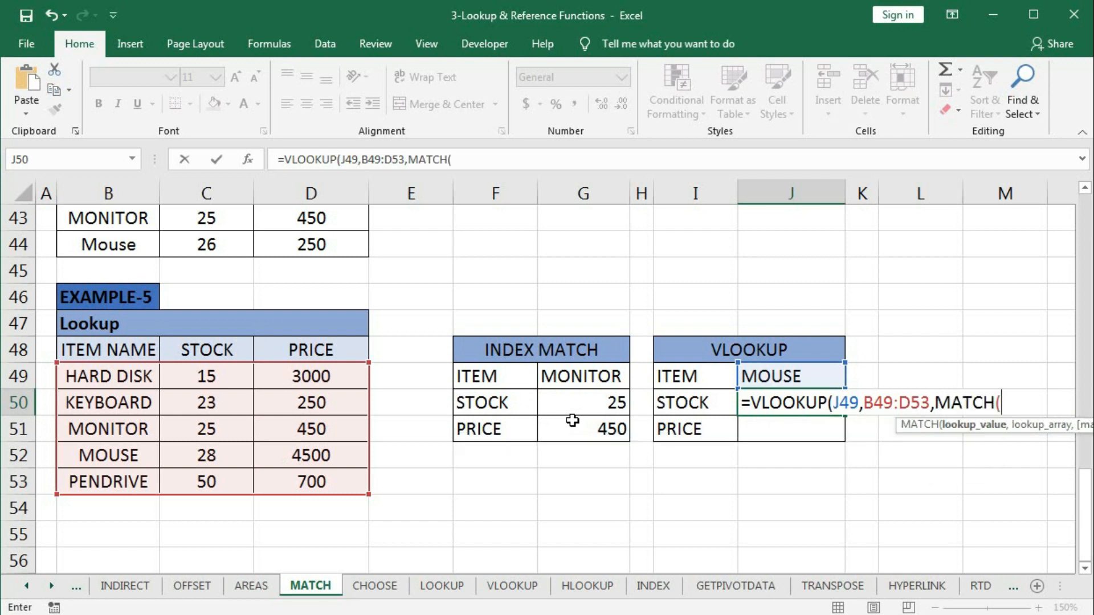
{"action": "left_click", "coordinate": [688, 404]}
{"action": "type", "text": ","}
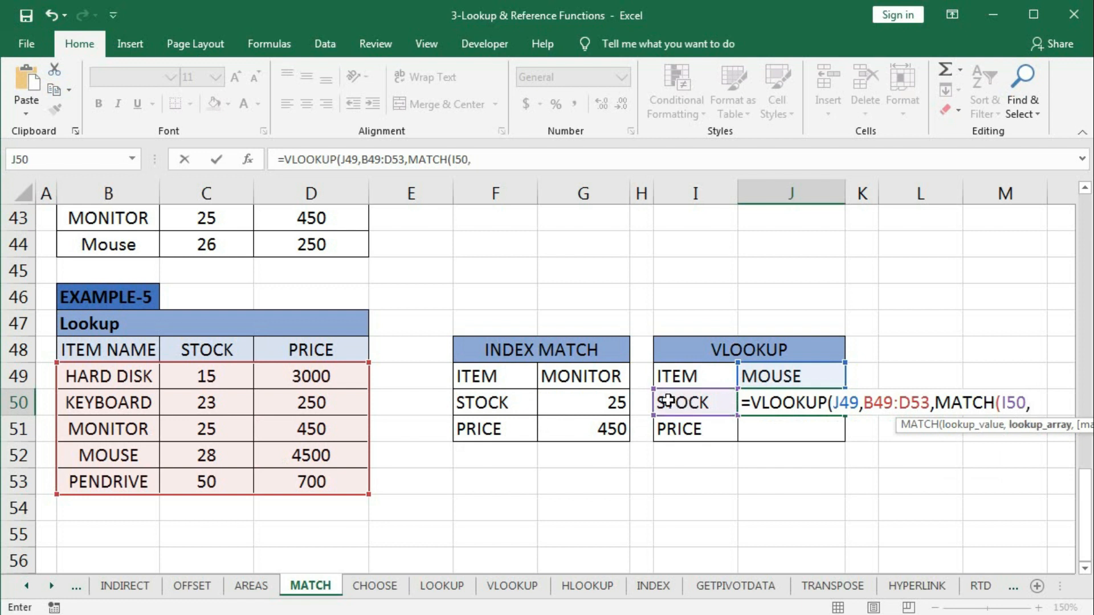
{"action": "left_click_drag", "start_coordinate": [98, 346], "coordinate": [308, 349]}
{"action": "type", "text": ","}
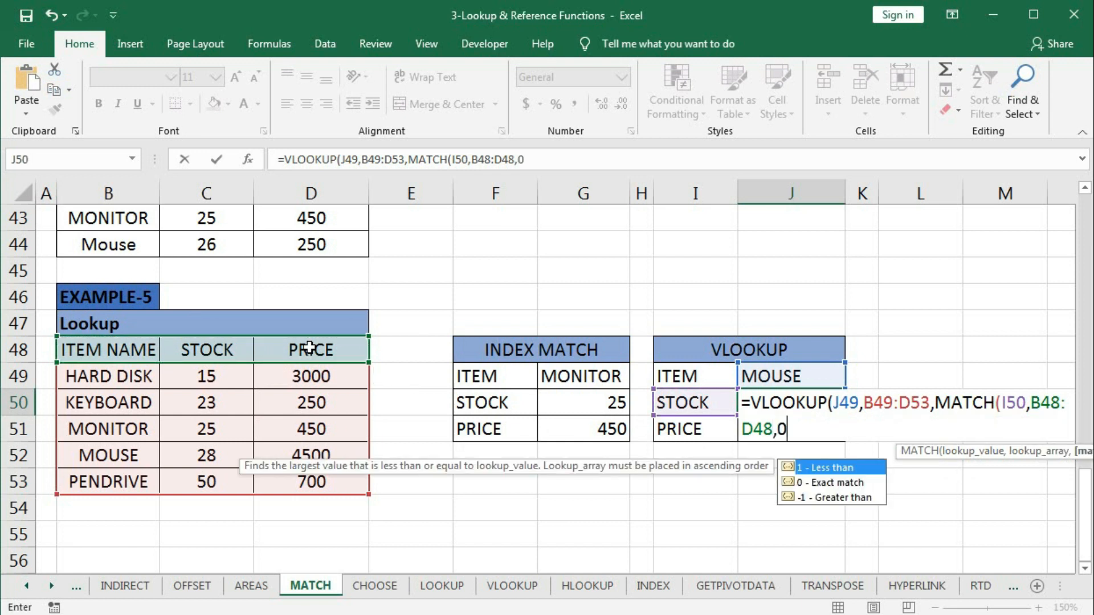
{"action": "type", "text": "0)"}
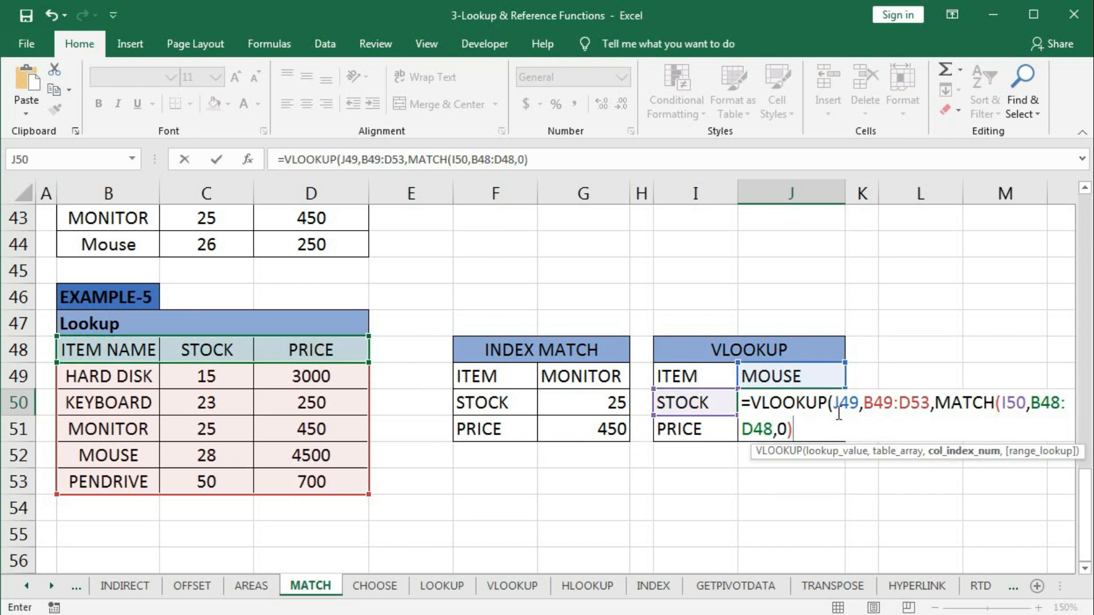
Try 2 in place of the nested MATCH as the column index in J50, and restore the MATCH
{"action": "left_click", "coordinate": [980, 453]}
{"action": "type", "text": "2"}
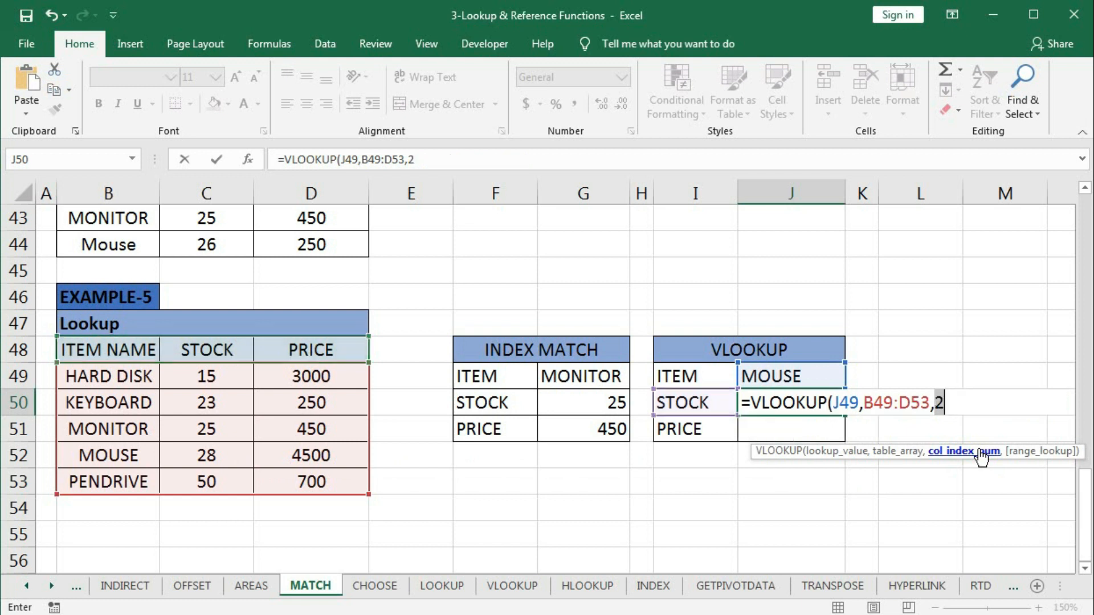
{"action": "key", "text": "ctrl+z"}
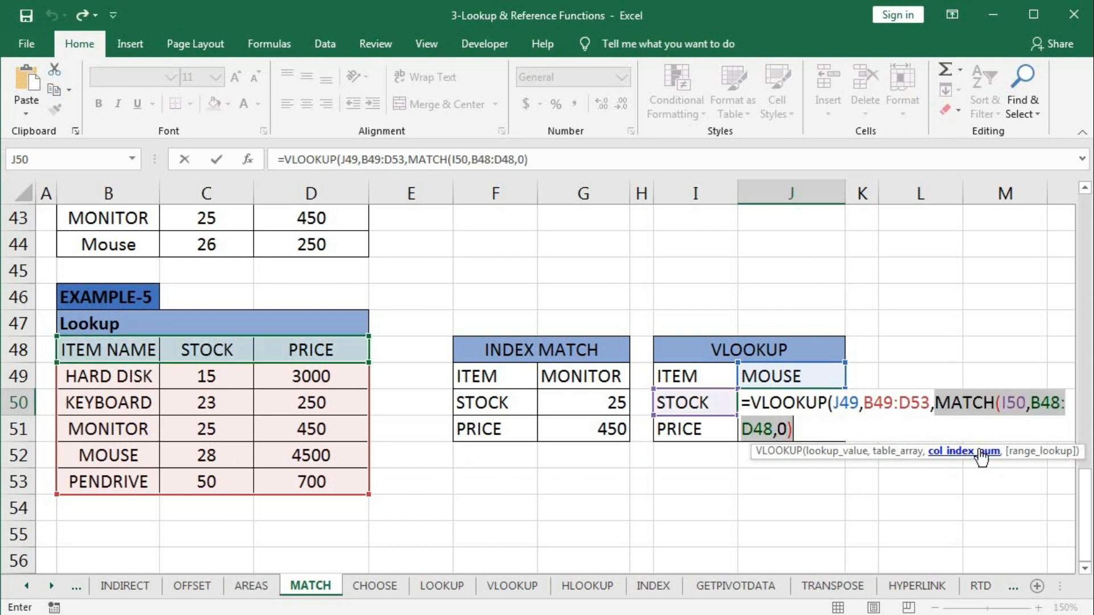
Complete the stock formula in J50 with FALSE as its range lookup for an exact match
{"action": "left_click", "coordinate": [810, 430]}
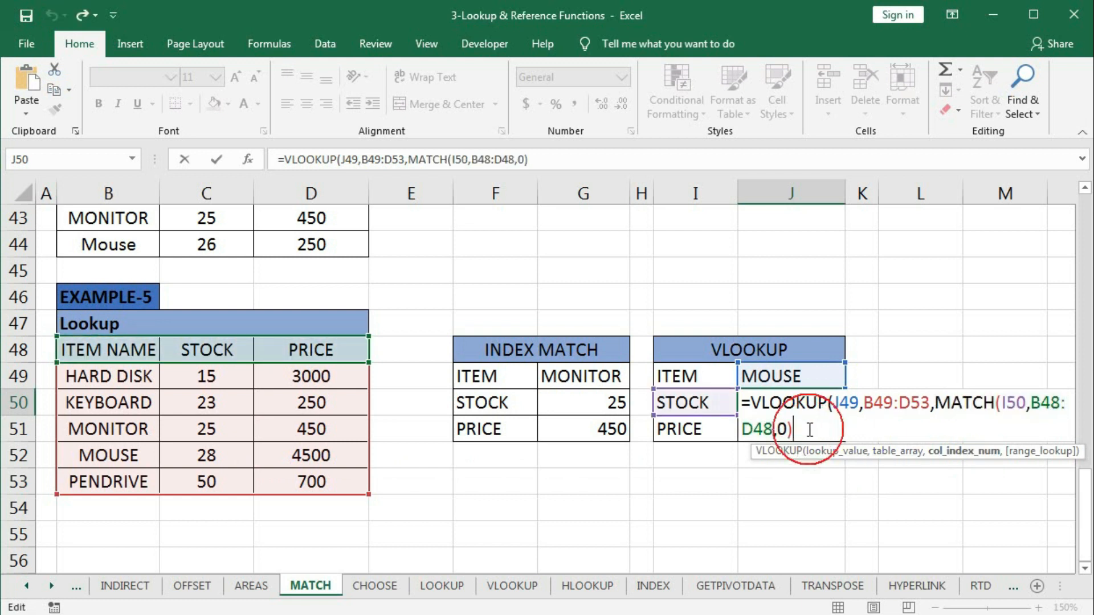
{"action": "type", "text": ","}
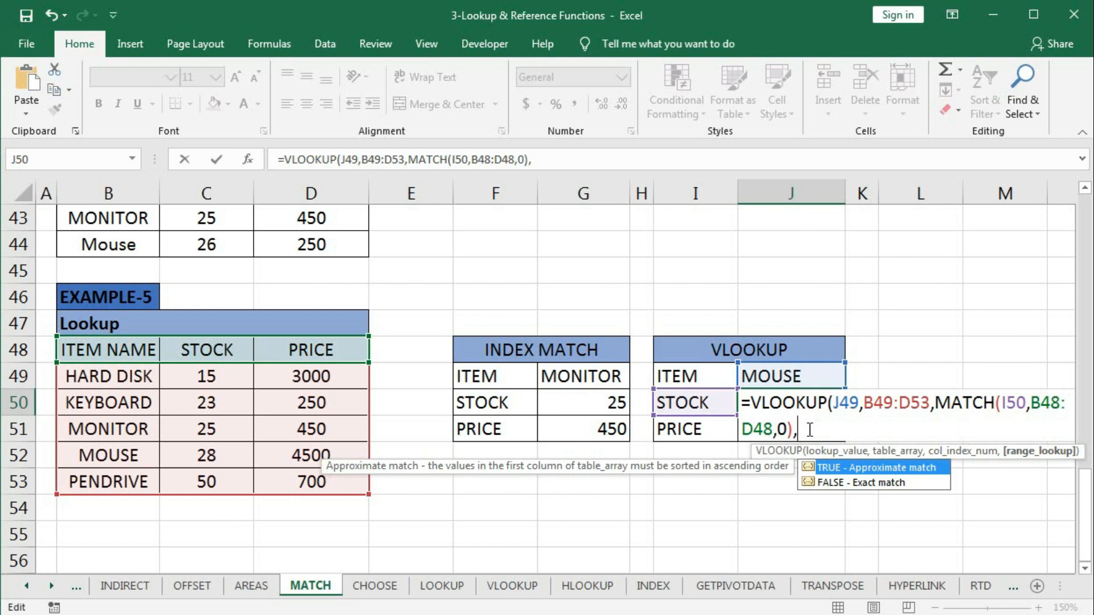
{"action": "key", "text": "Down"}
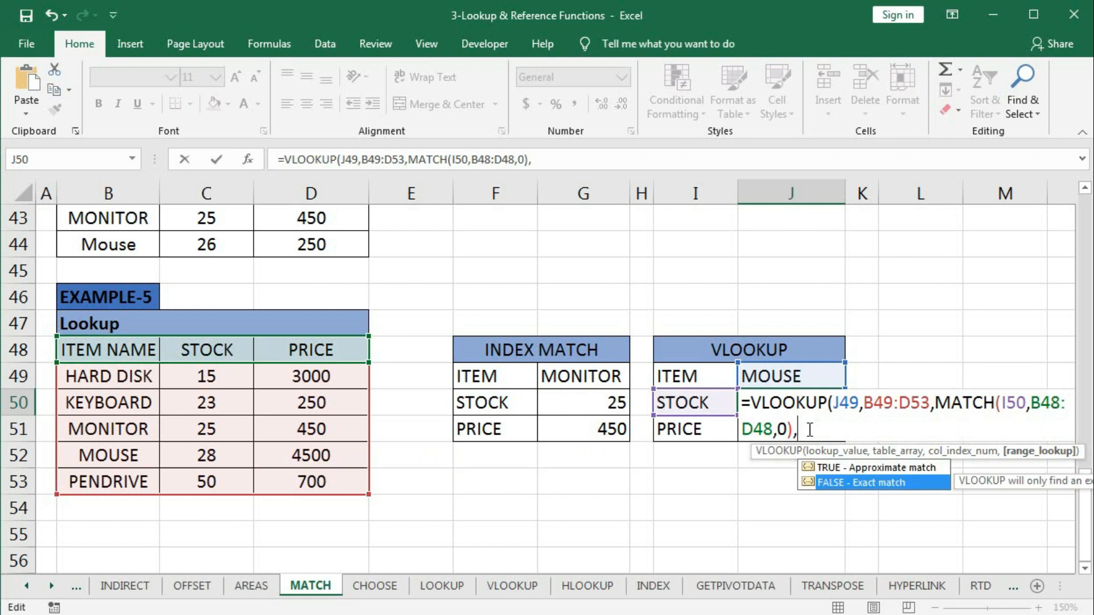
{"action": "key", "text": "Tab"}
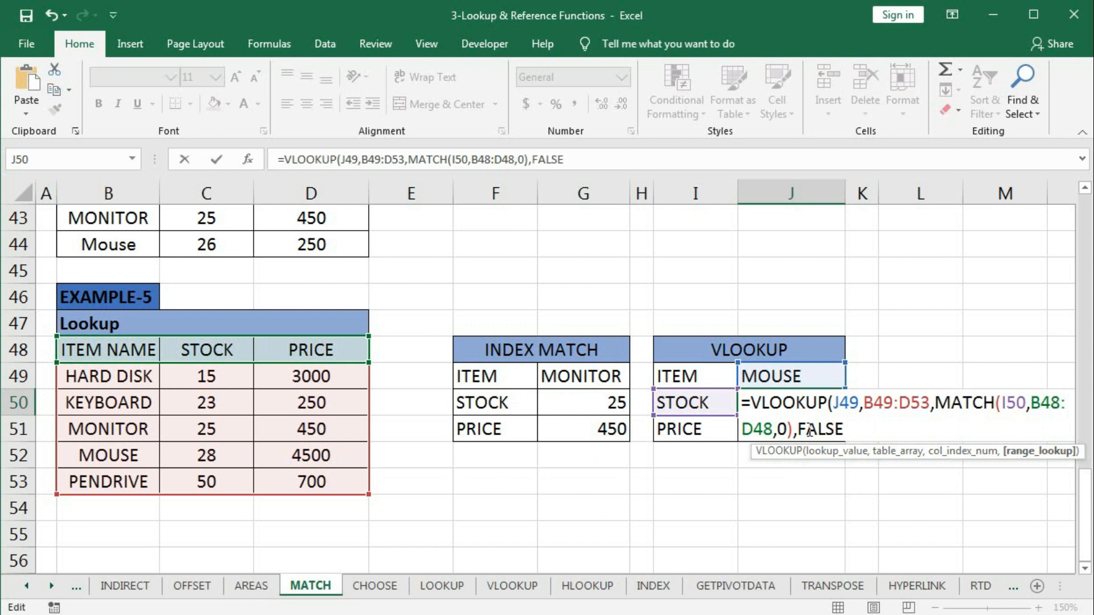
{"action": "type", "text": ")"}
{"action": "key", "text": "Return"}
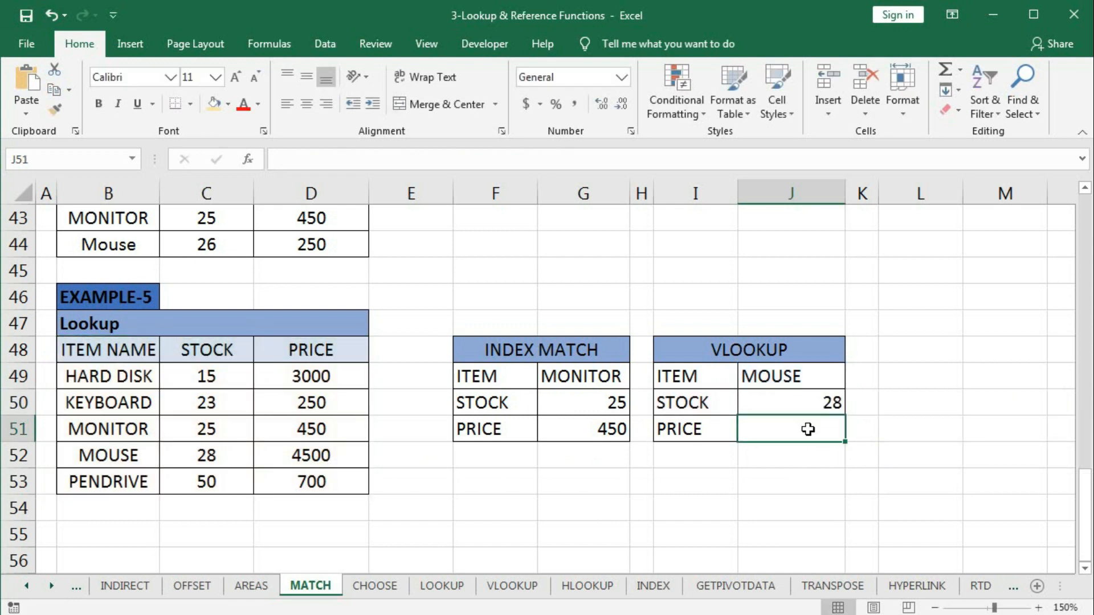
{"action": "left_click", "coordinate": [820, 406]}
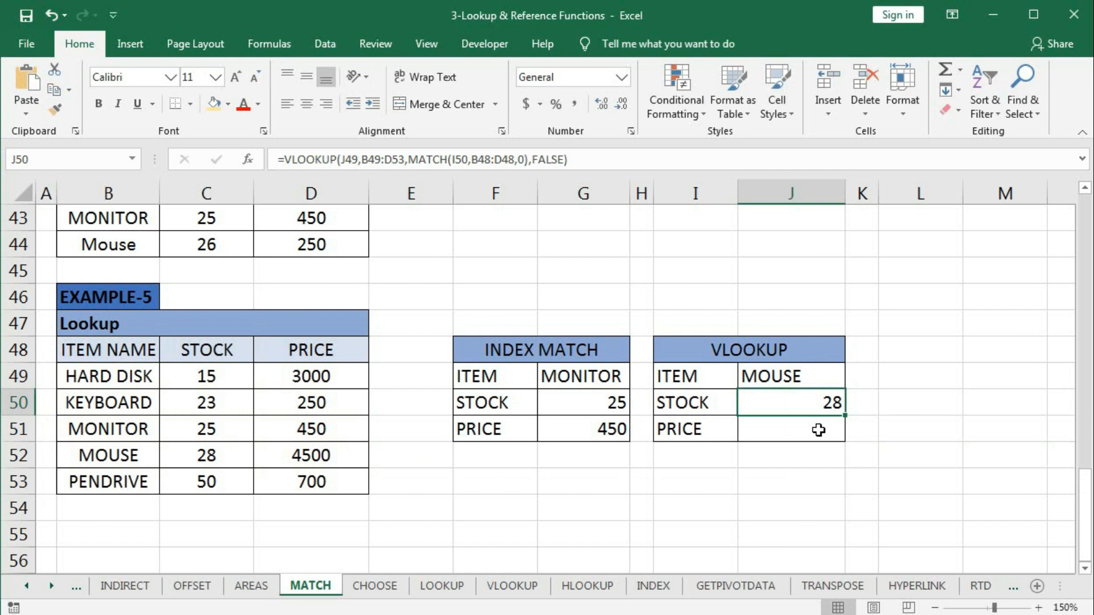
Start a VLOOKUP formula in J51 for the item's price, with J49 as the lookup value and B49:D53 as the table array
{"action": "left_click", "coordinate": [791, 432]}
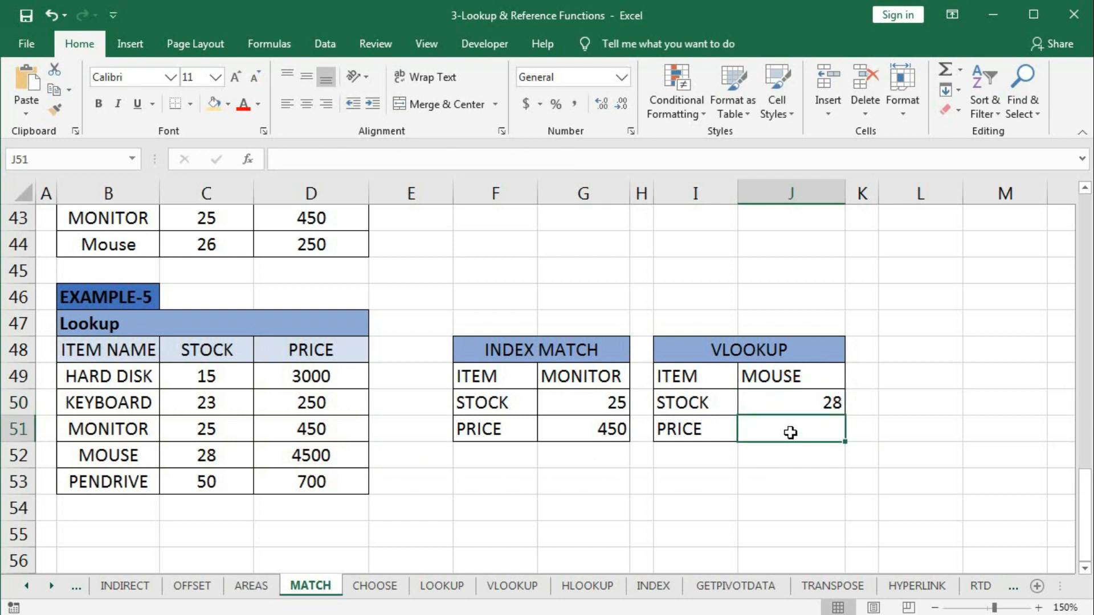
{"action": "type", "text": "=vl"}
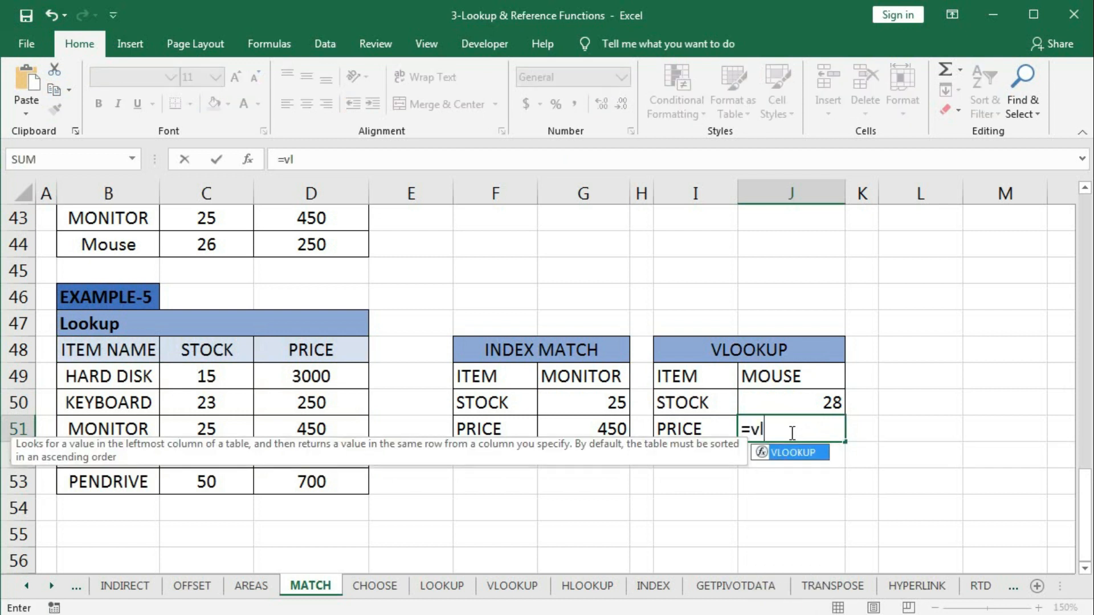
{"action": "key", "text": "Tab"}
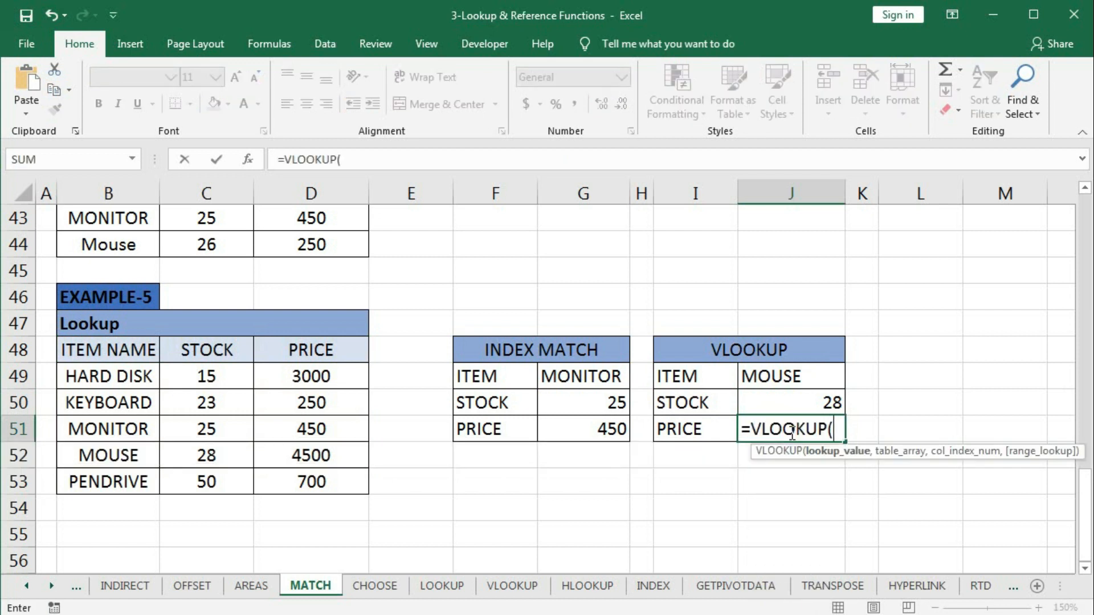
{"action": "left_click", "coordinate": [787, 377]}
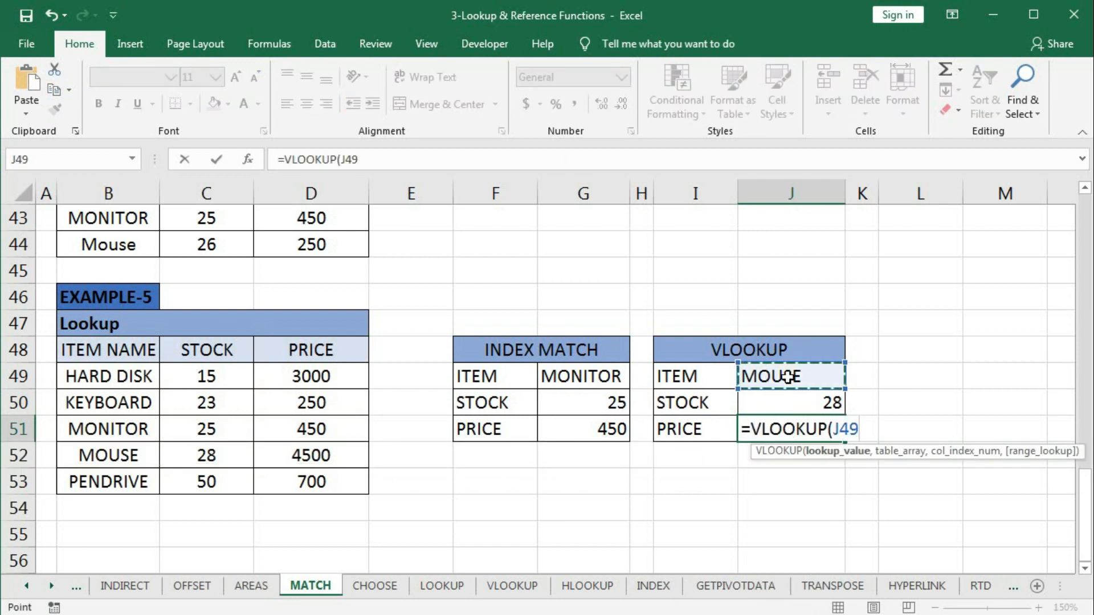
{"action": "type", "text": ","}
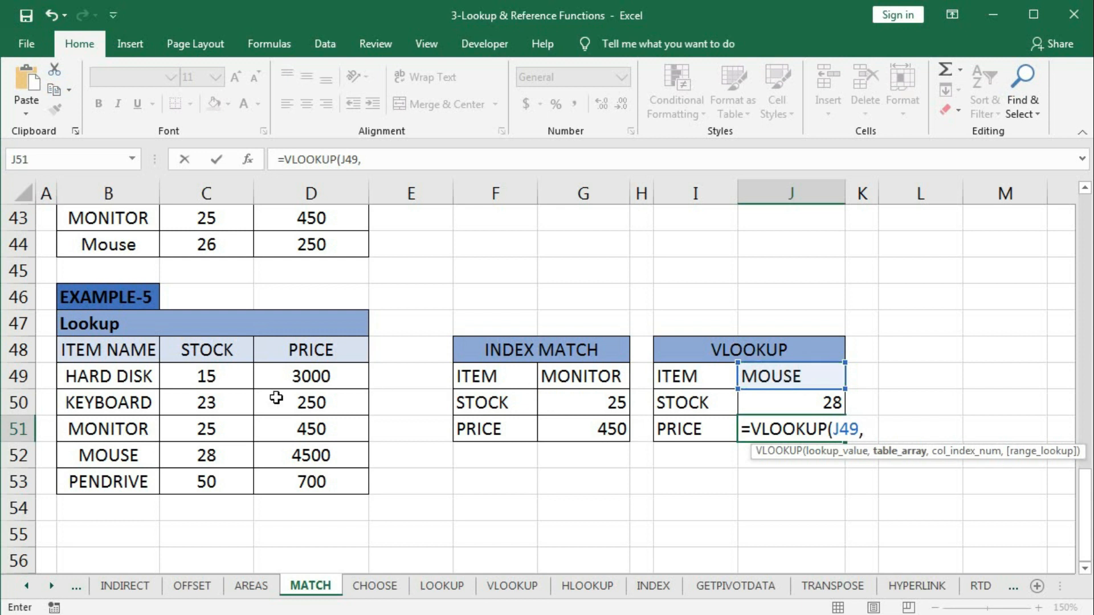
{"action": "left_click_drag", "start_coordinate": [87, 376], "coordinate": [317, 478]}
{"action": "type", "text": ","}
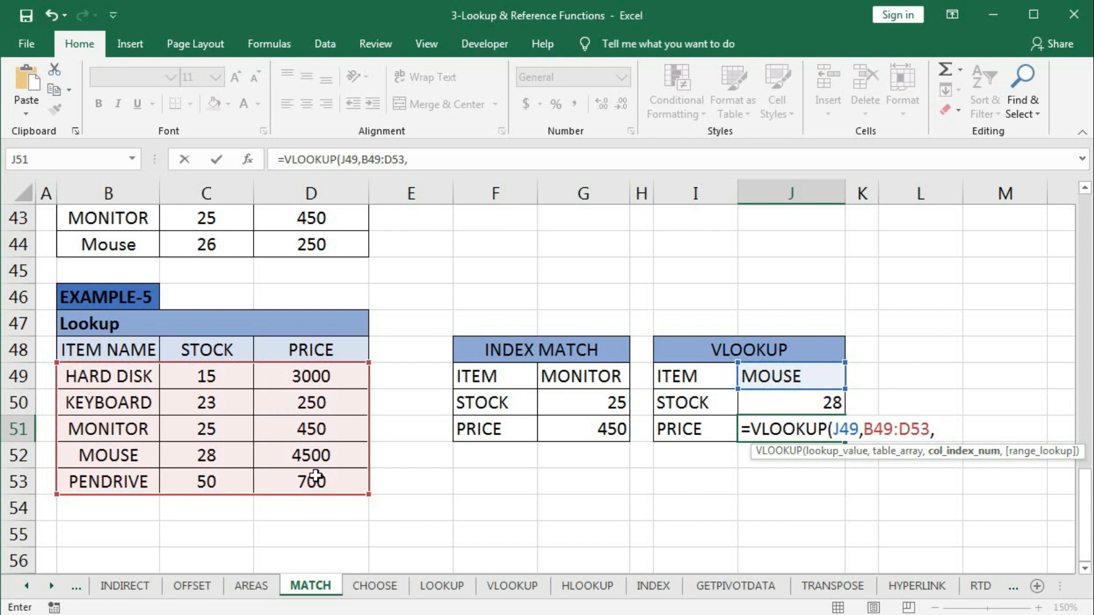
Complete the price formula in J51 with MATCH(I51,B48:D48,0) as its column index and 0 as its range lookup
{"action": "type", "text": "mat"}
{"action": "key", "text": "Tab"}
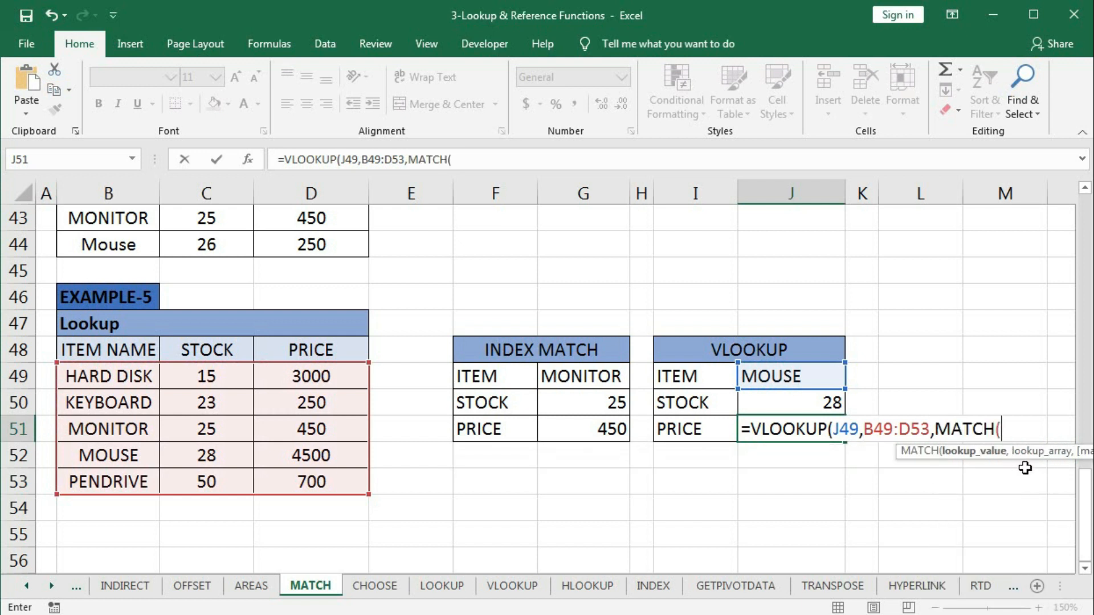
{"action": "left_click", "coordinate": [690, 431]}
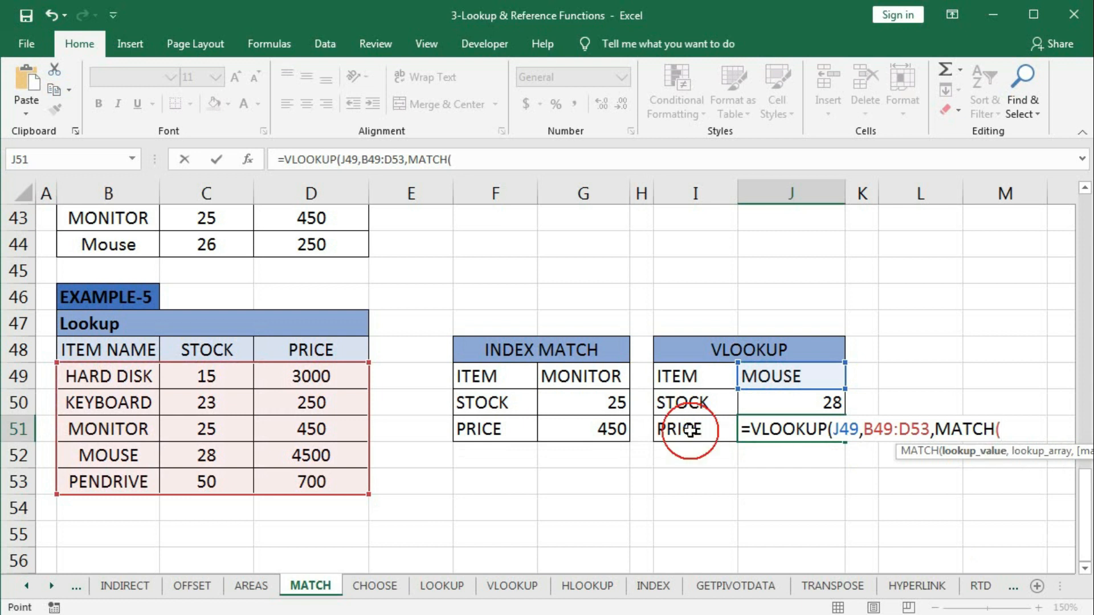
{"action": "type", "text": ","}
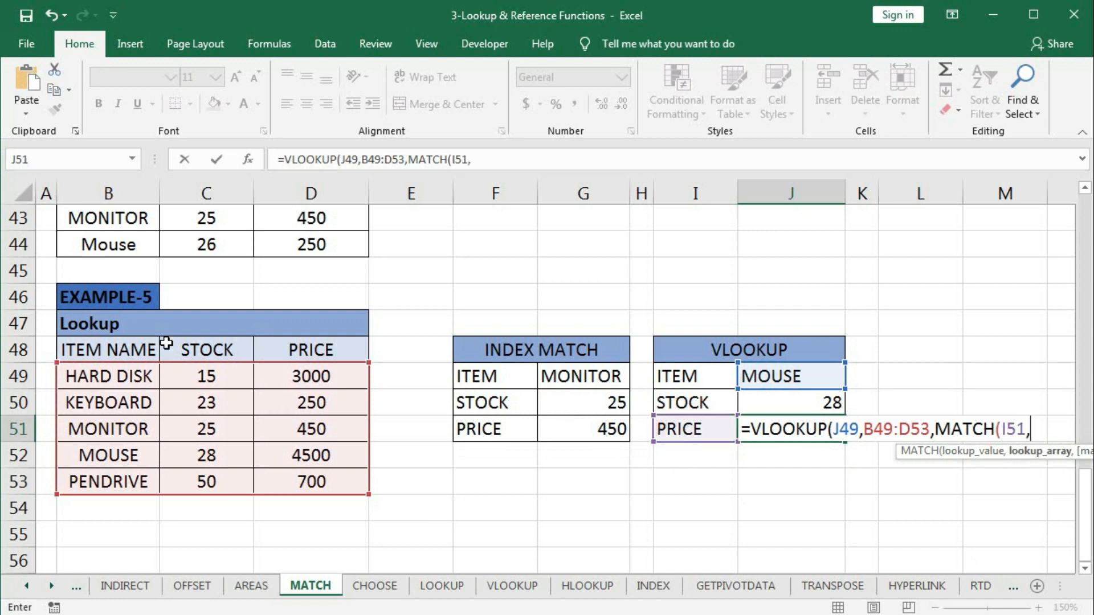
{"action": "left_click_drag", "start_coordinate": [87, 349], "coordinate": [324, 344]}
{"action": "type", "text": ",0)"}
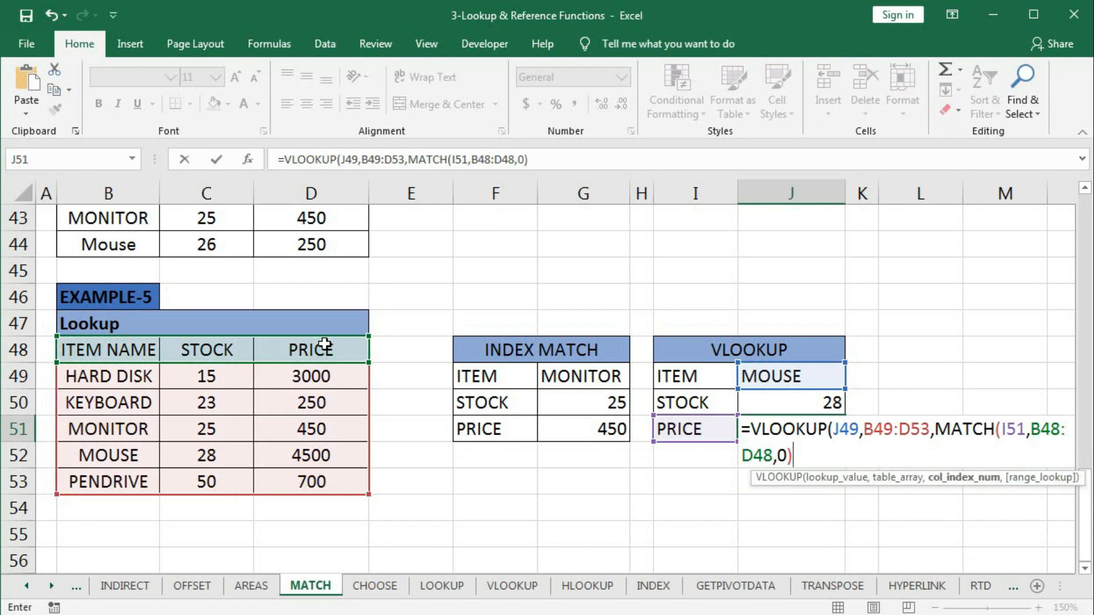
{"action": "type", "text": ","}
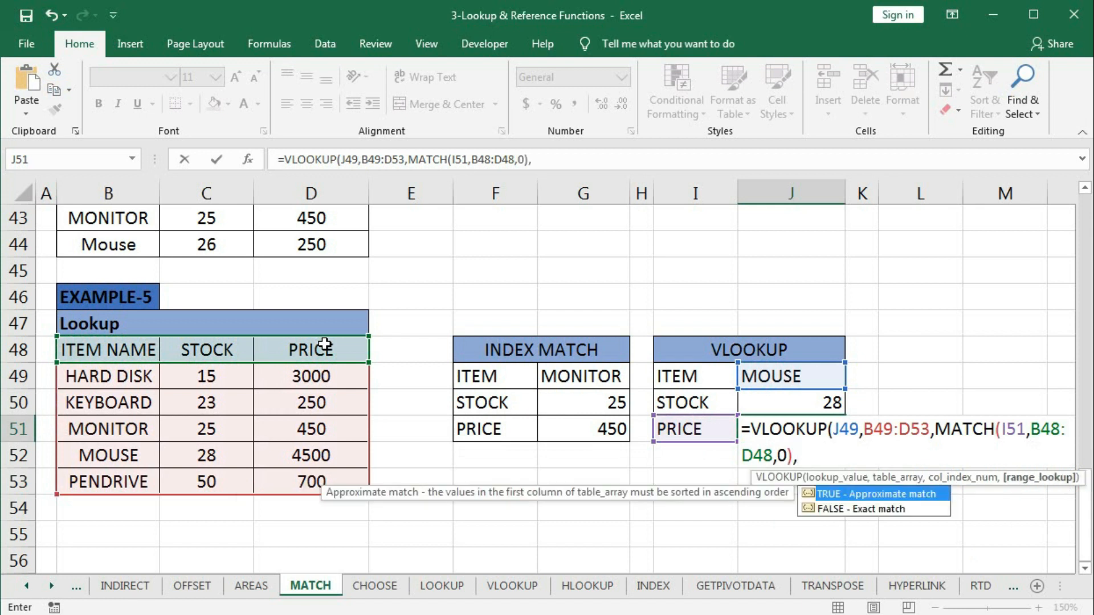
{"action": "type", "text": "0)"}
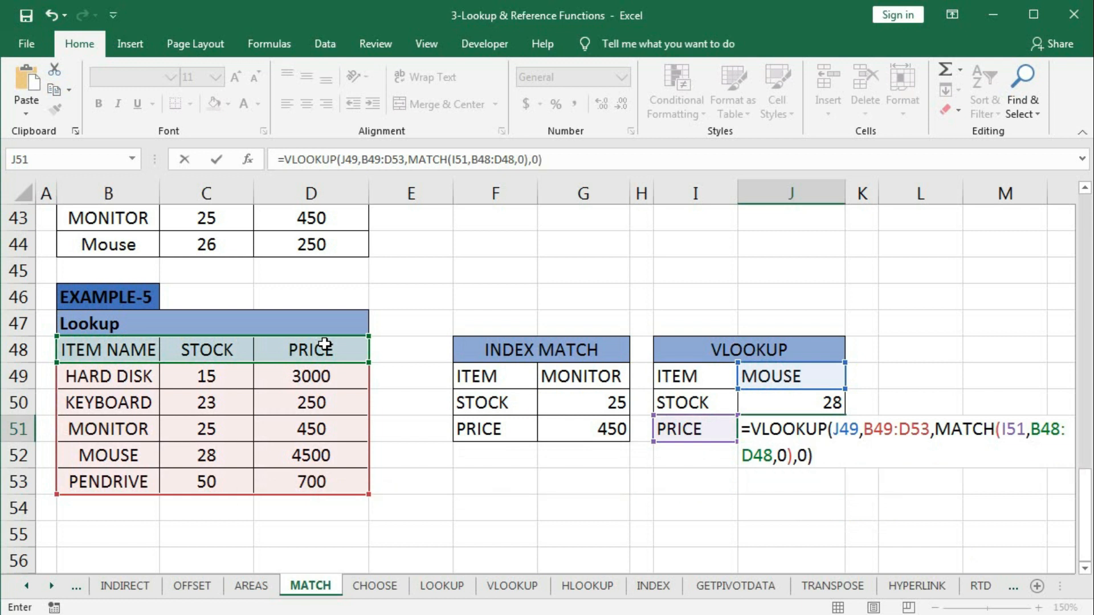
{"action": "key", "text": "Return"}
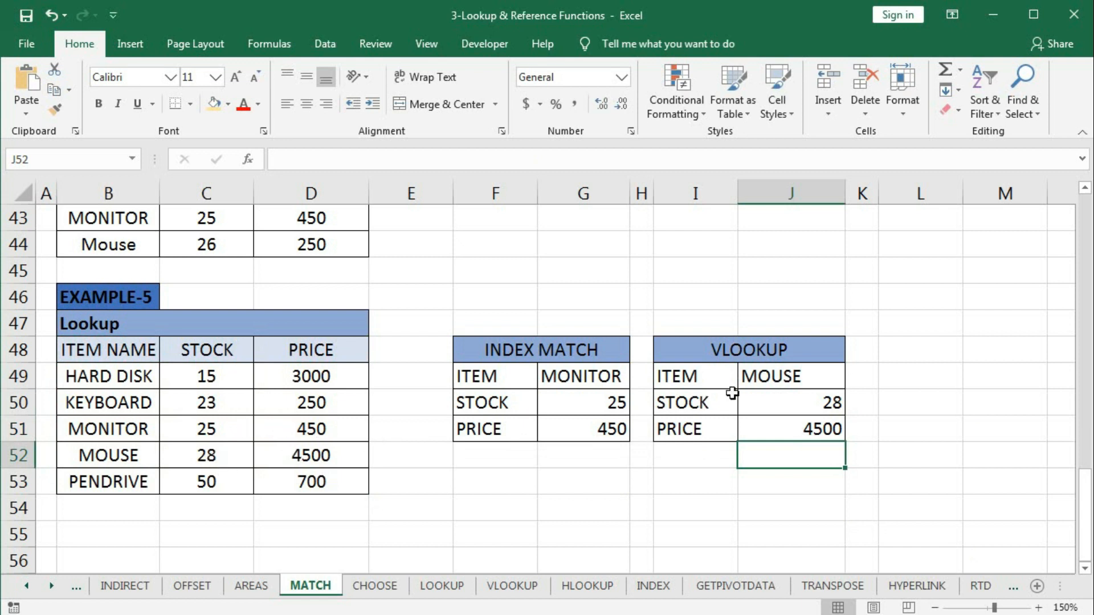
Test the VLOOKUP by choosing HARD DISK in J49, and review the price formula in J51
{"action": "left_click", "coordinate": [774, 376]}
{"action": "left_click", "coordinate": [853, 381]}
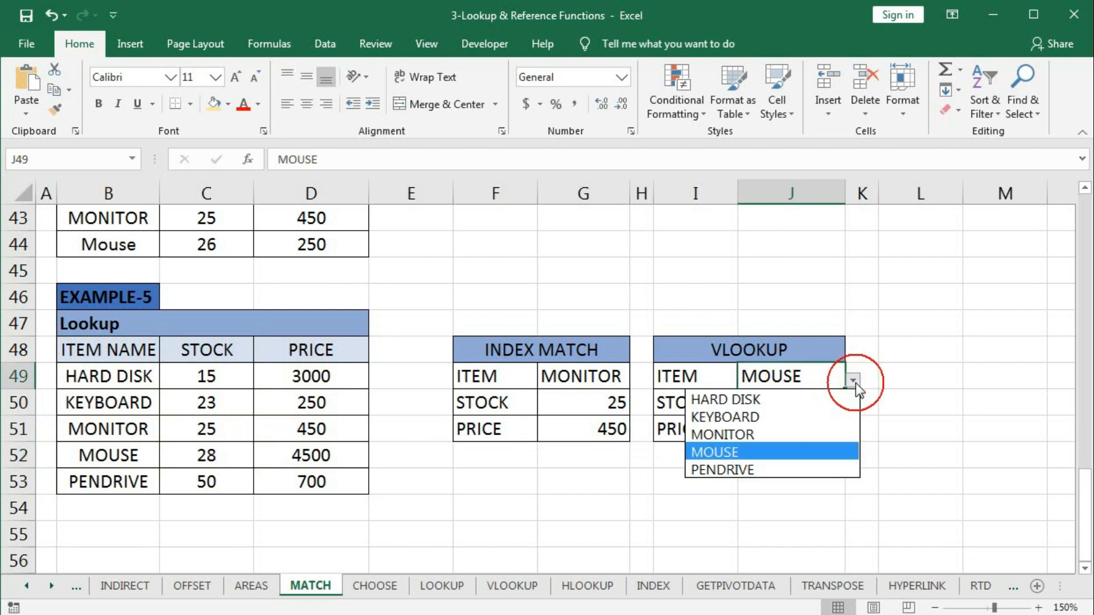
{"action": "left_click", "coordinate": [789, 402]}
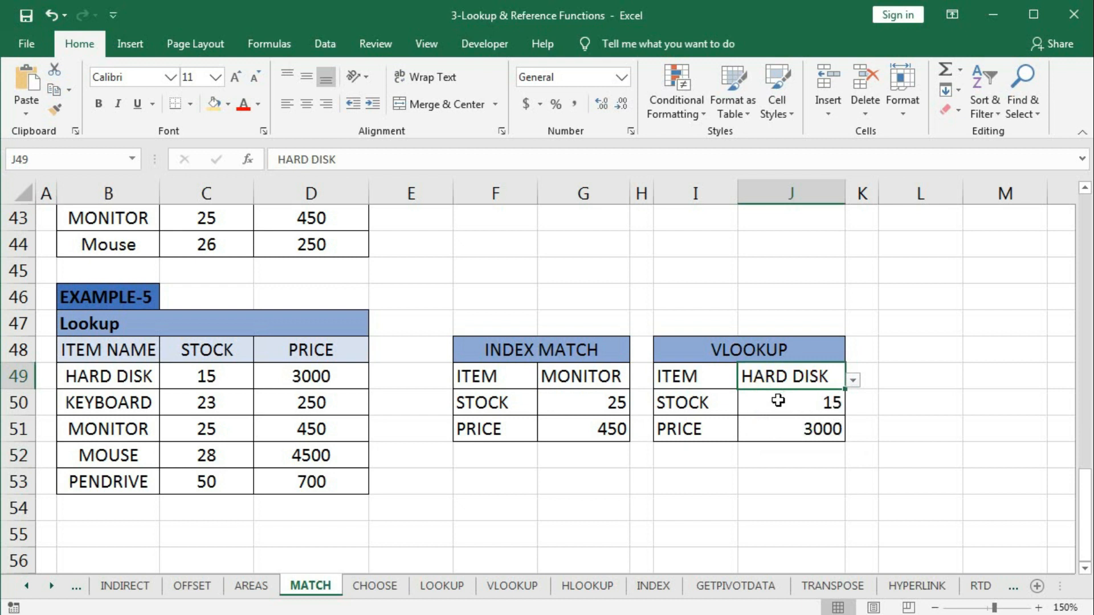
{"action": "left_click", "coordinate": [822, 428]}
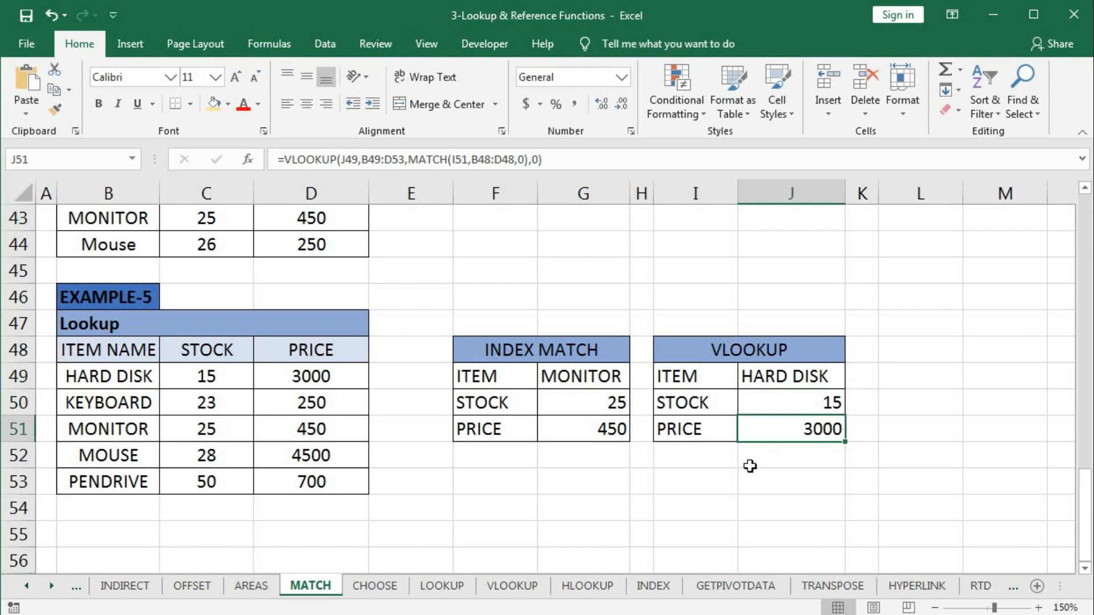
{"action": "scroll", "coordinate": [749, 466], "scroll_direction": "up", "scroll_amount": 14}
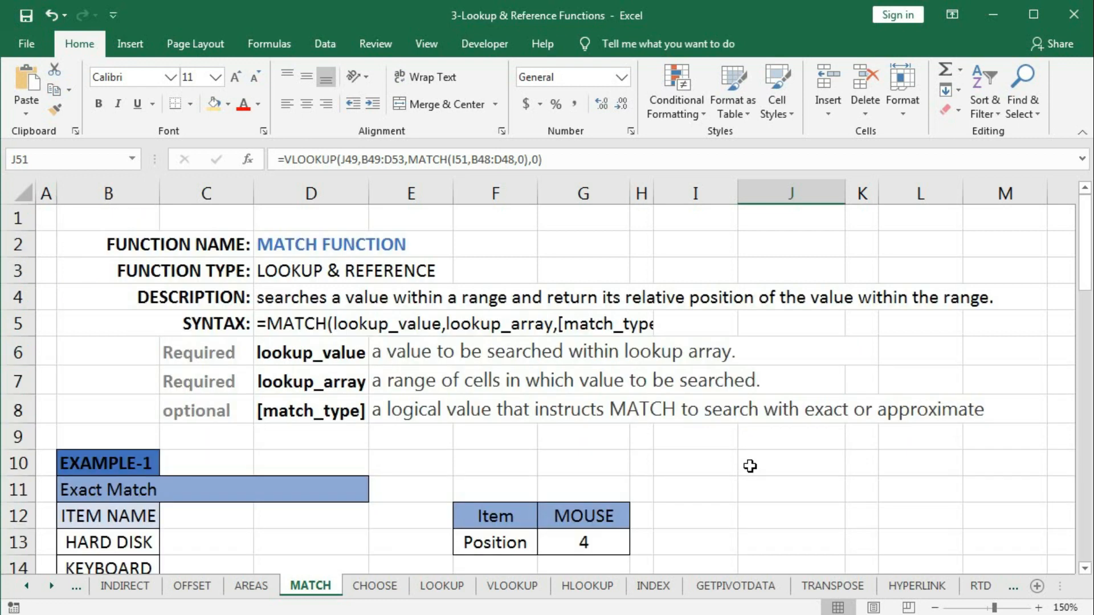